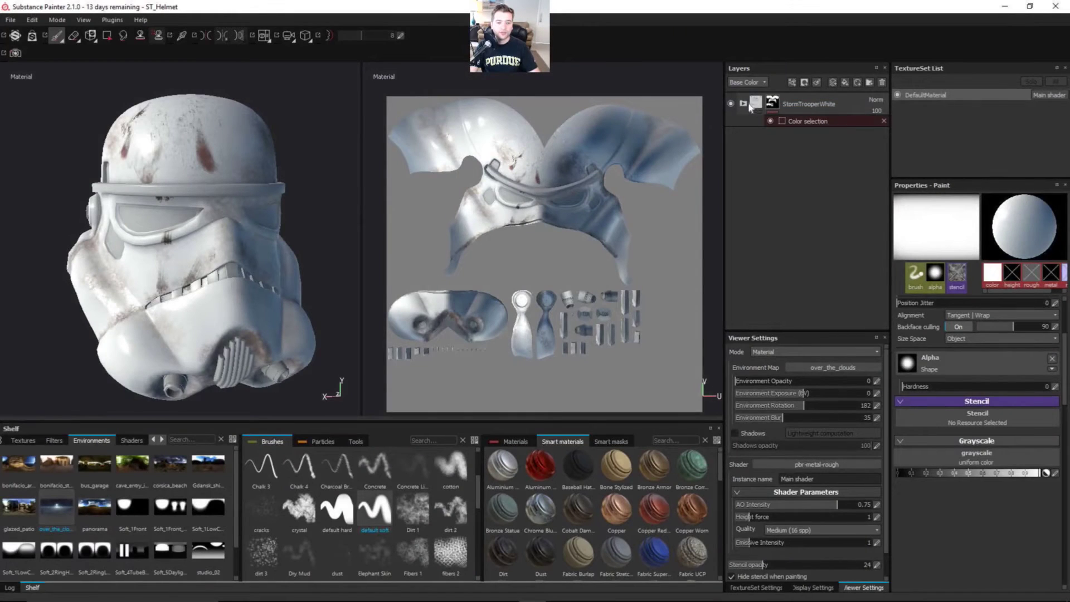
Turn the Dirt layer's visibility back on inside the StormTrooperWhite folder
click(744, 103)
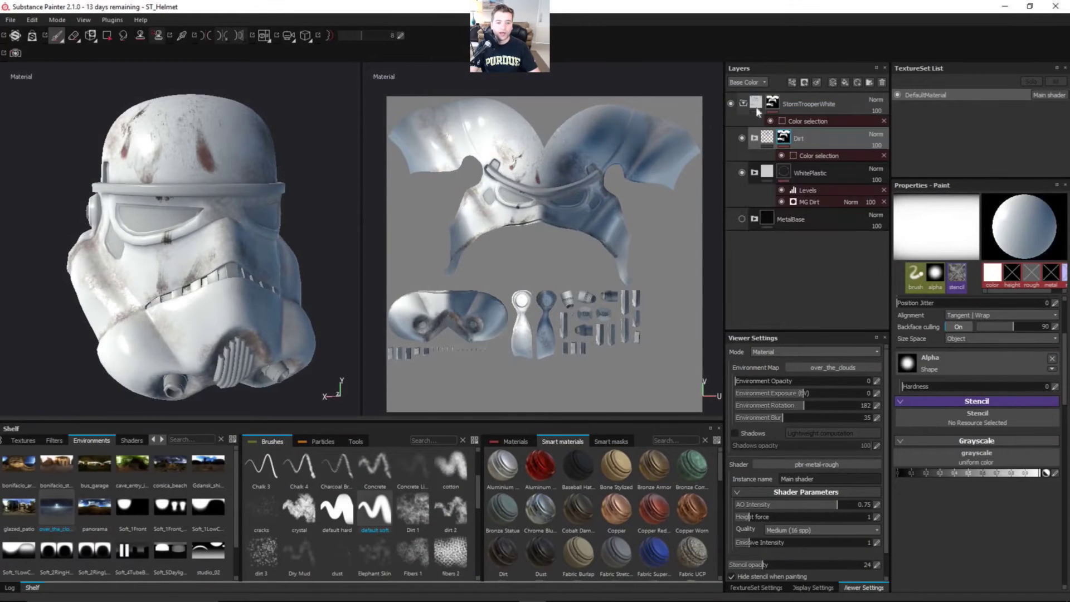
click(741, 137)
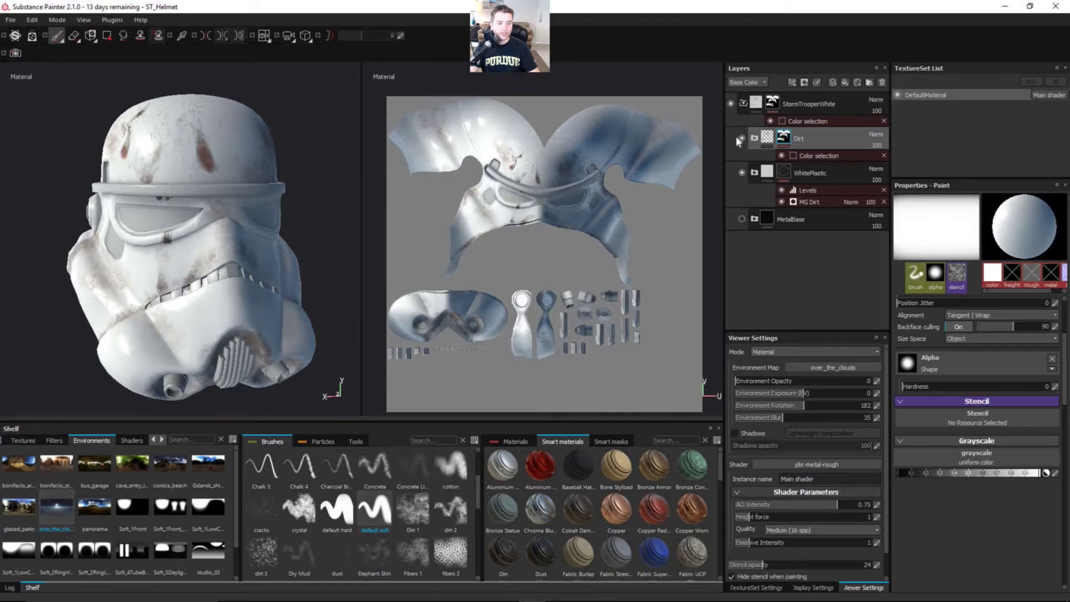
click(754, 138)
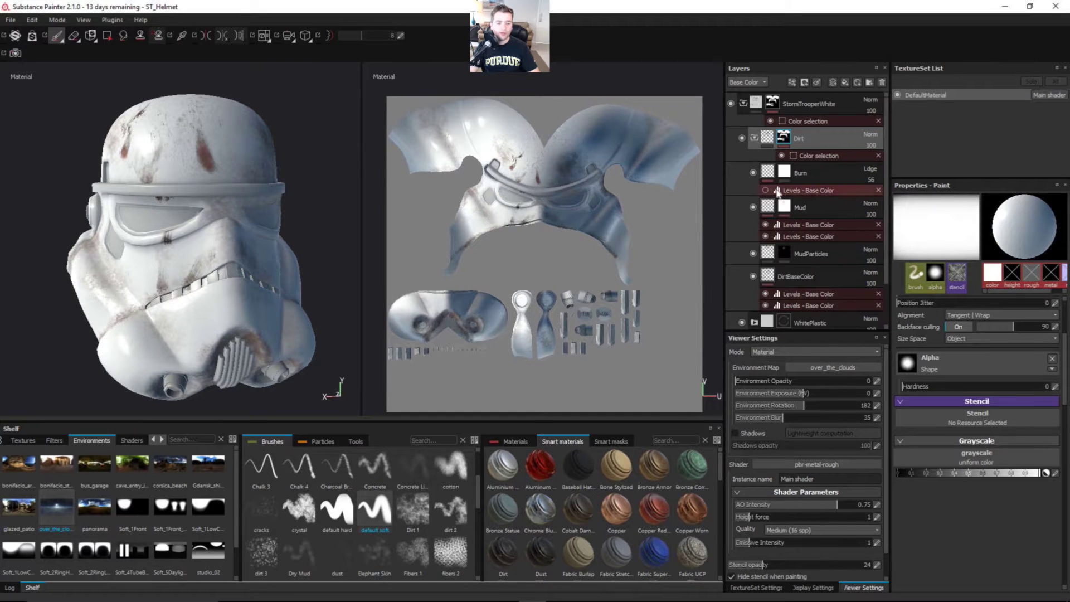
click(755, 138)
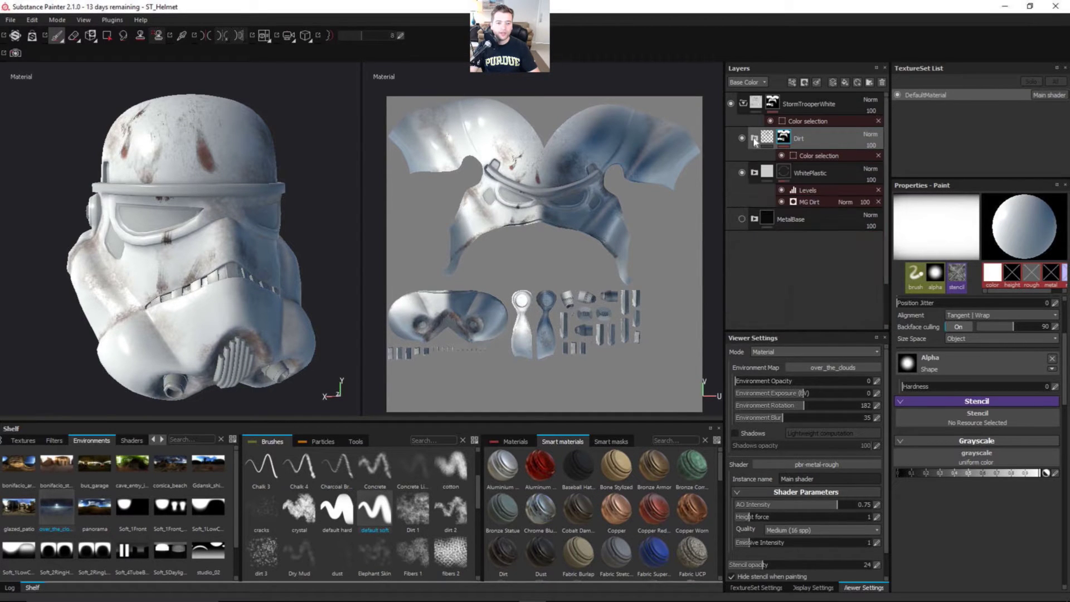
click(743, 103)
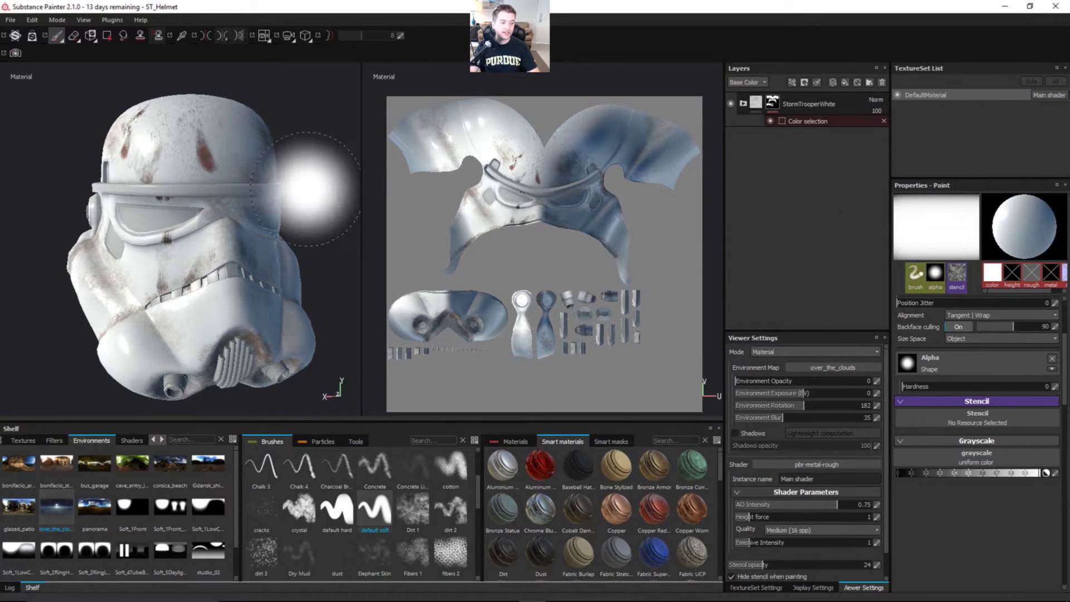
mouse_move(310, 178)
alt+mouse_down()
mouse_move(201, 190)
mouse_move(210, 172)
mouse_move(189, 175)
alt+mouse_up()
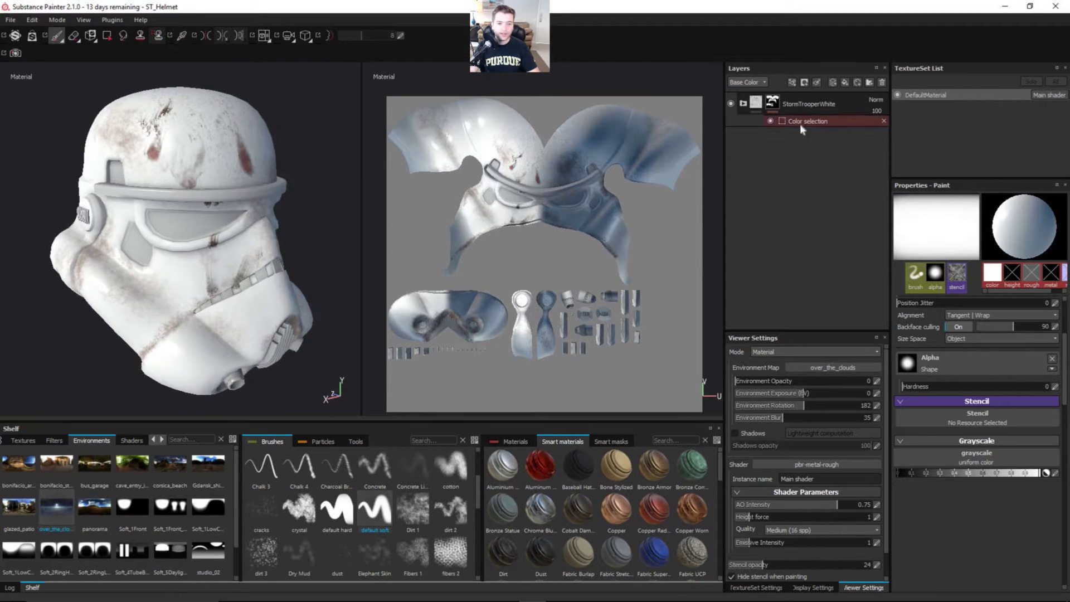
Add a new folder at the top of the layer stack and name it Headband
click(869, 84)
drag(796, 103, 745, 128)
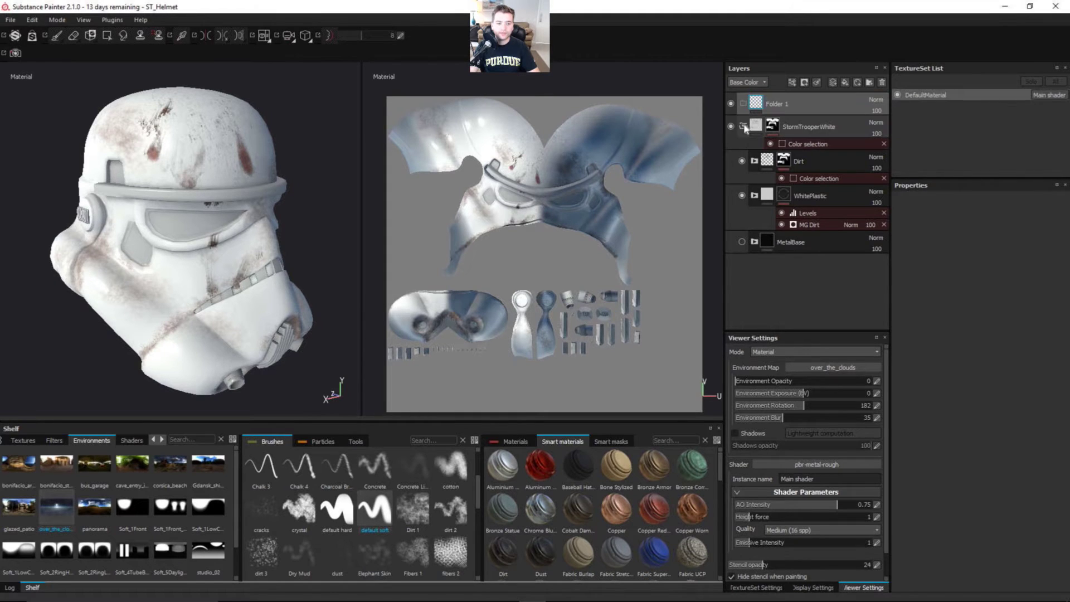
click(744, 127)
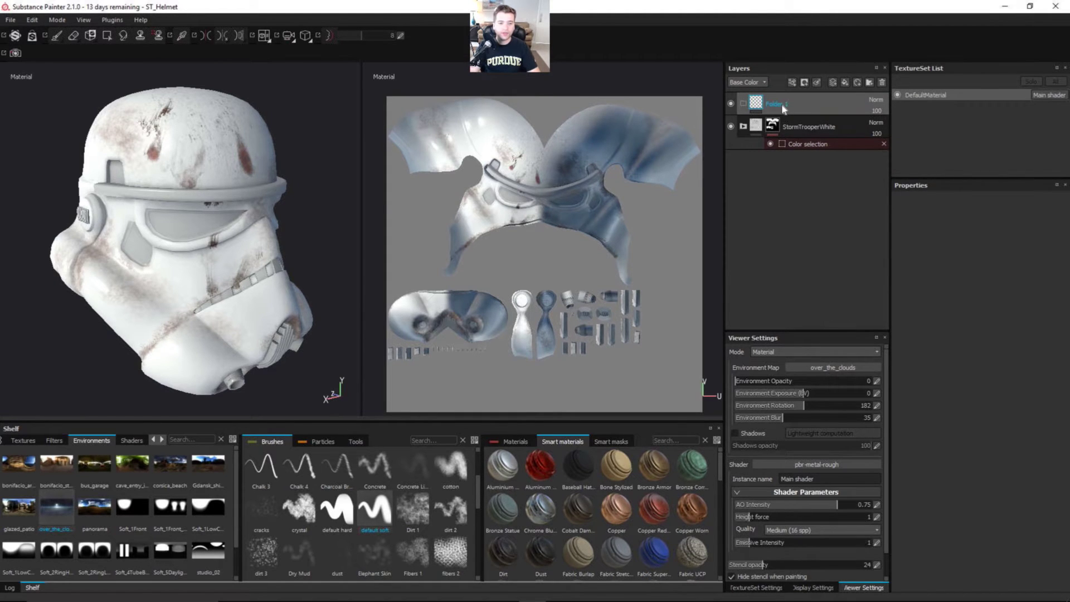
double_click(783, 104)
text(Helad and)
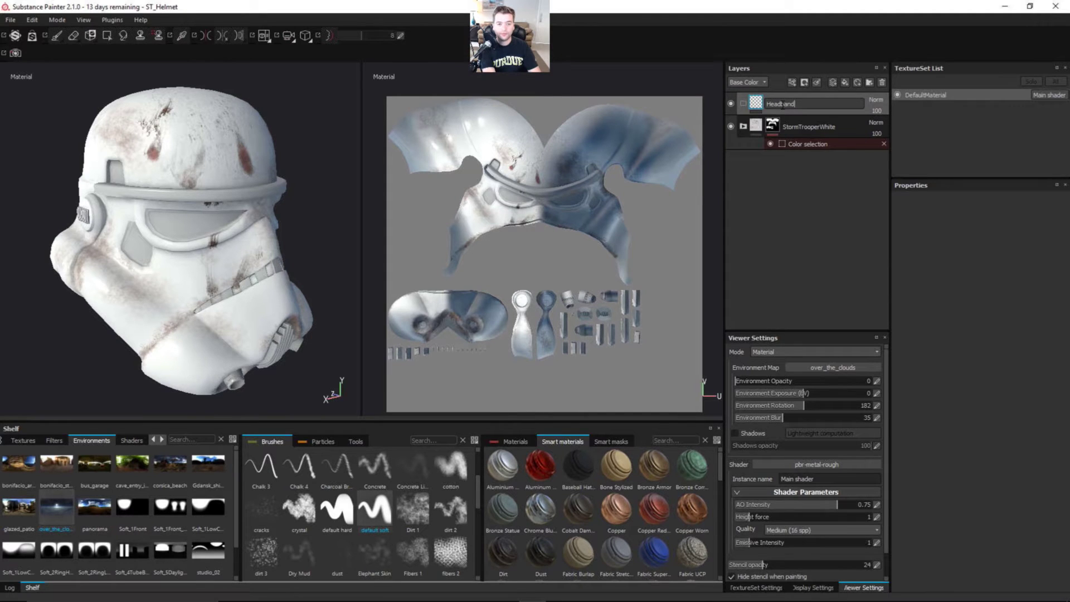
key(Return)
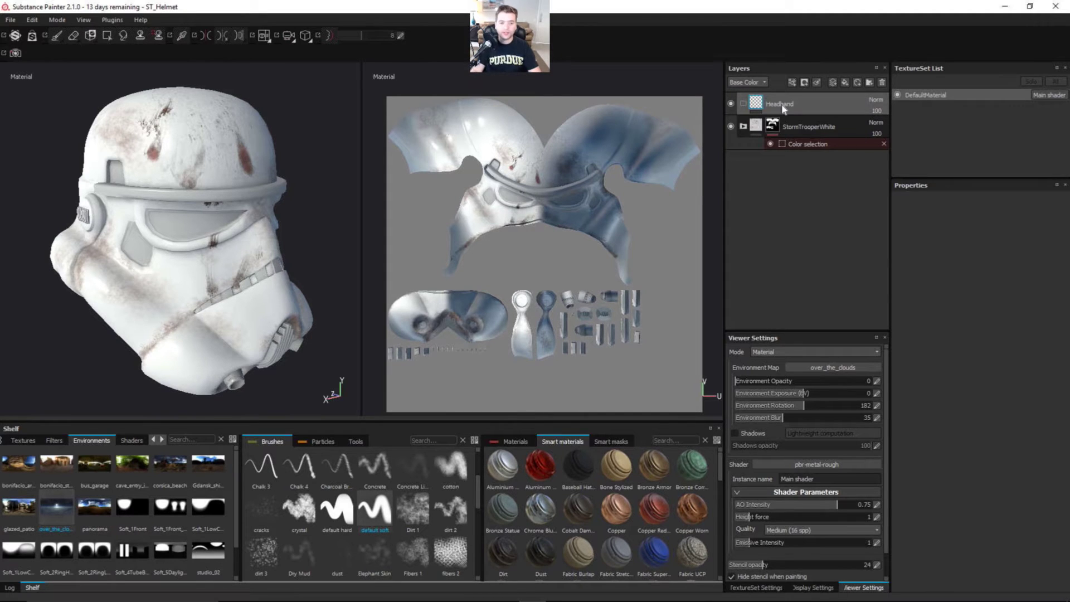
Put a new fill layer named BaseColor inside the Headband folder
click(845, 83)
drag(794, 127, 791, 128)
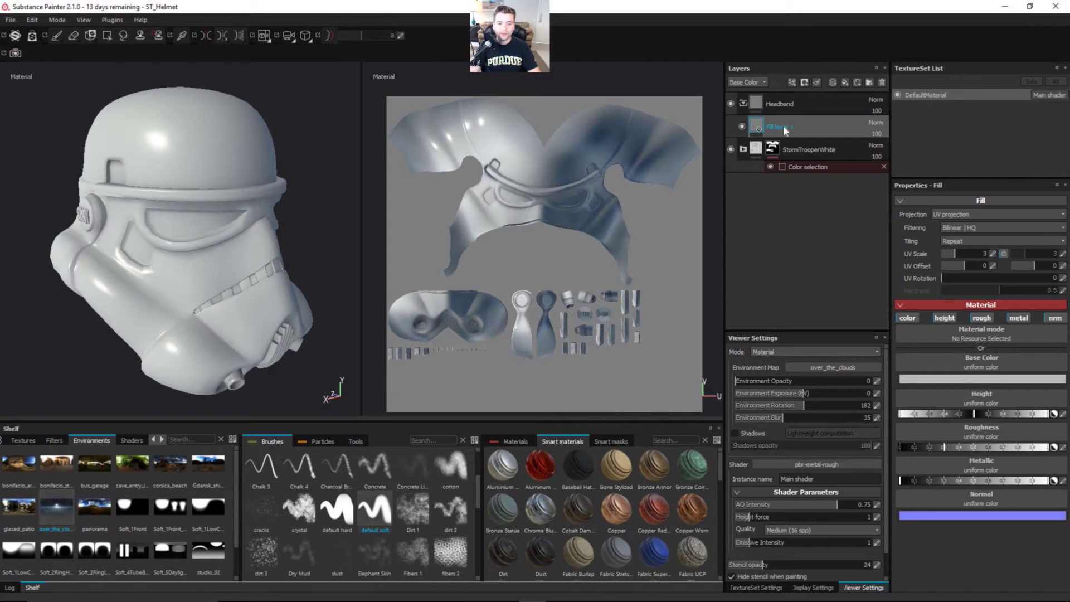
text(BaseColor)
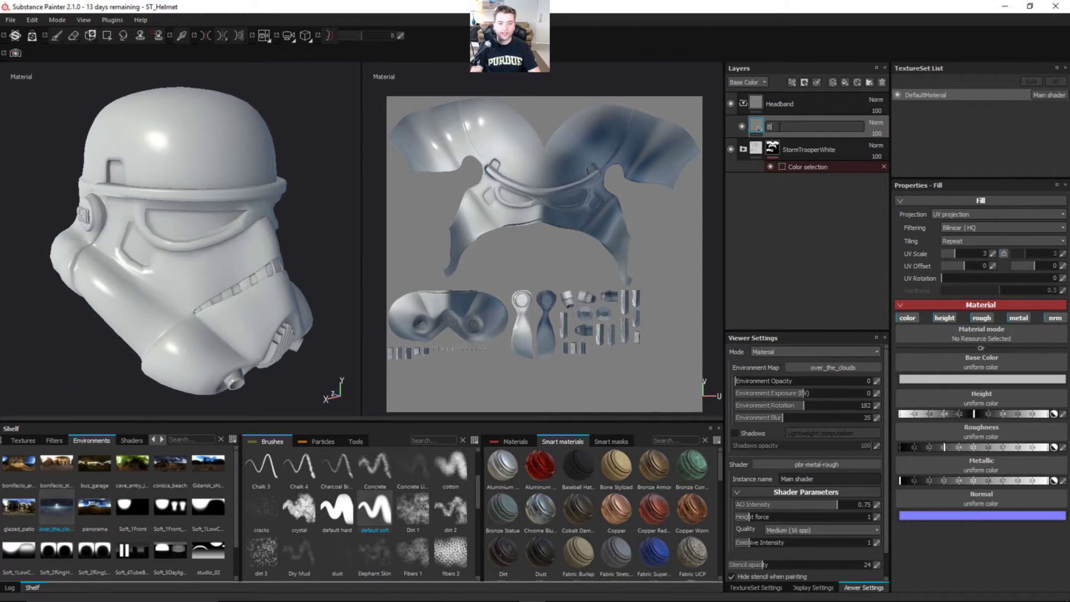
key(Return)
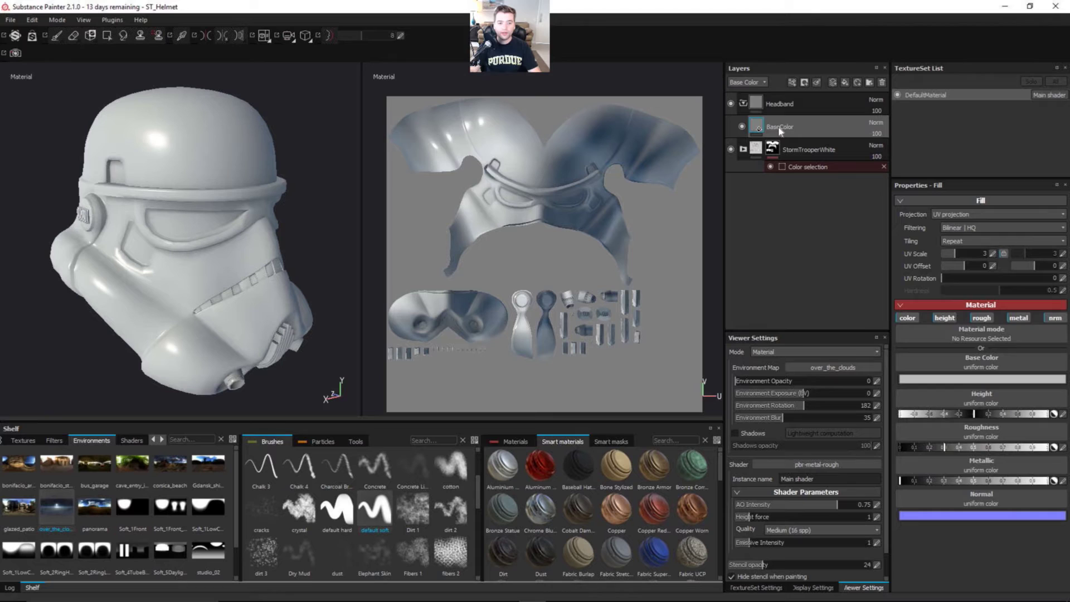
click(796, 102)
Give Headband a black mask with a color selection sampling the black headband from the ID map
right_click(806, 103)
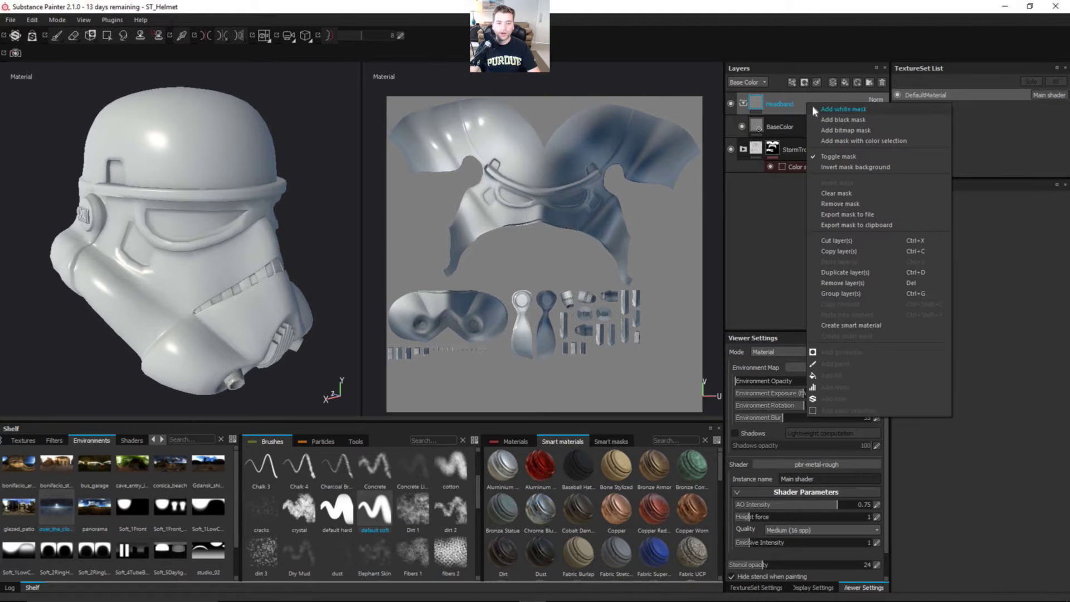
click(832, 121)
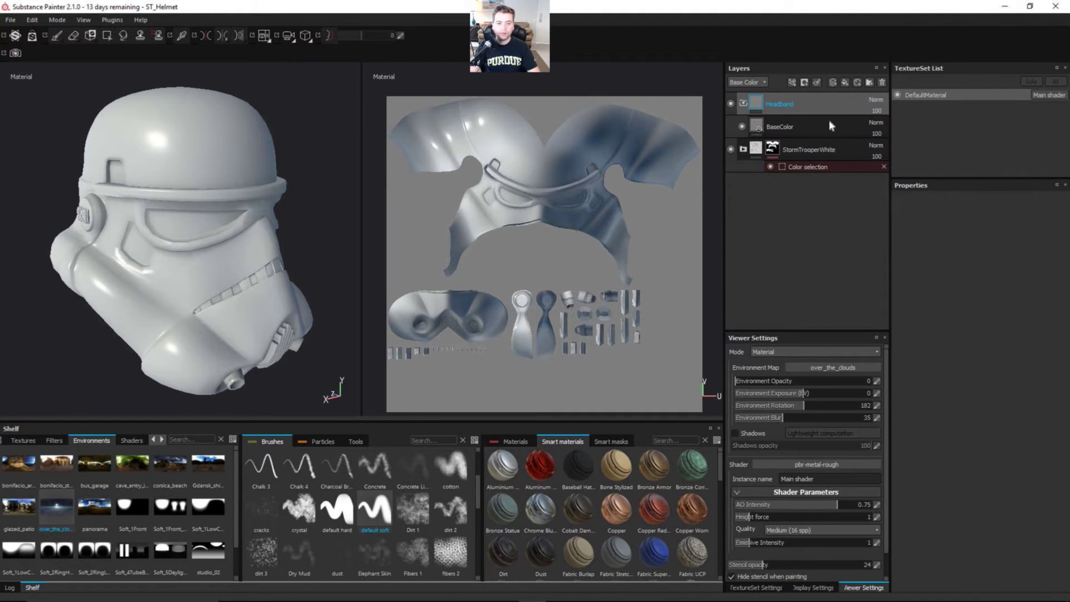
right_click(818, 99)
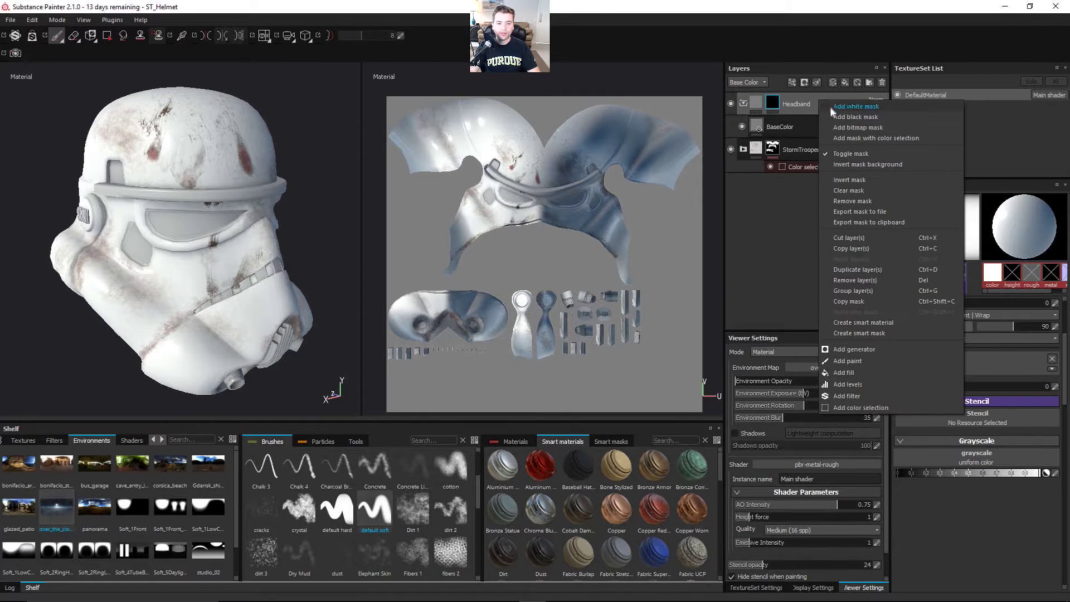
click(871, 407)
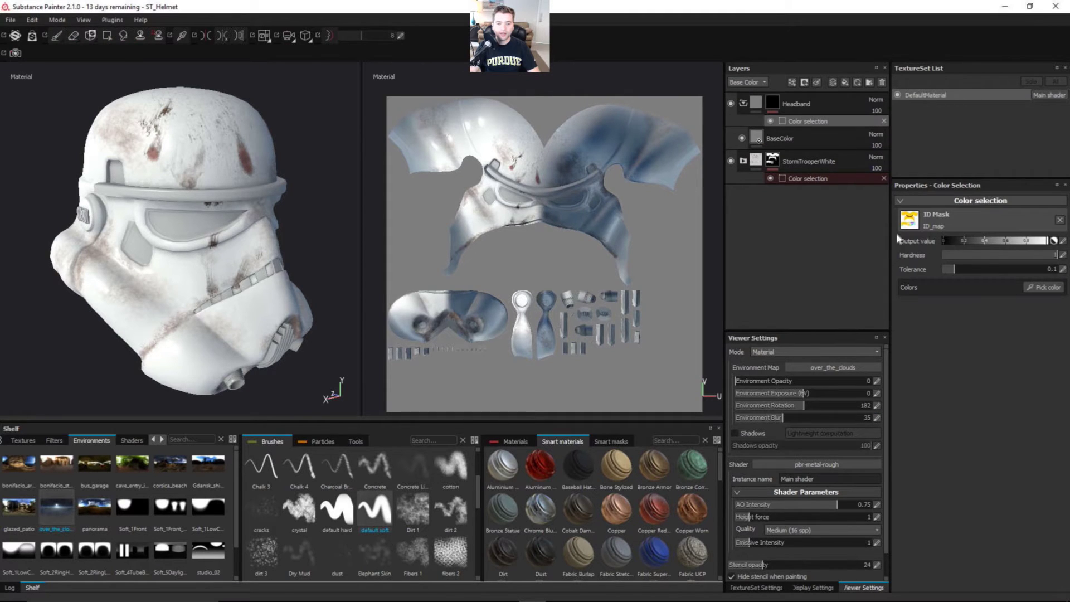
click(1044, 287)
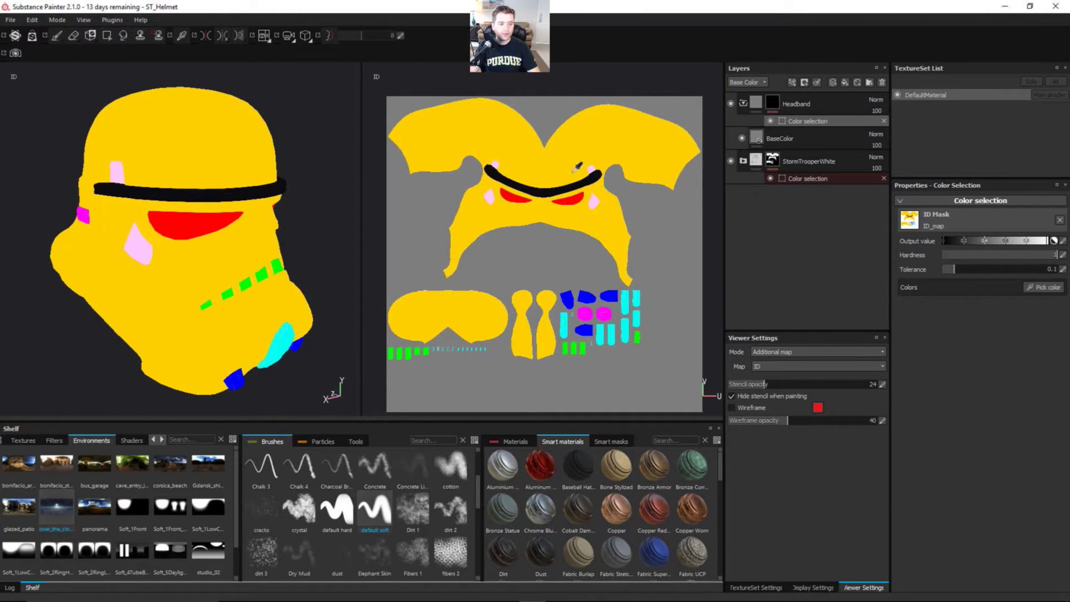
click(550, 190)
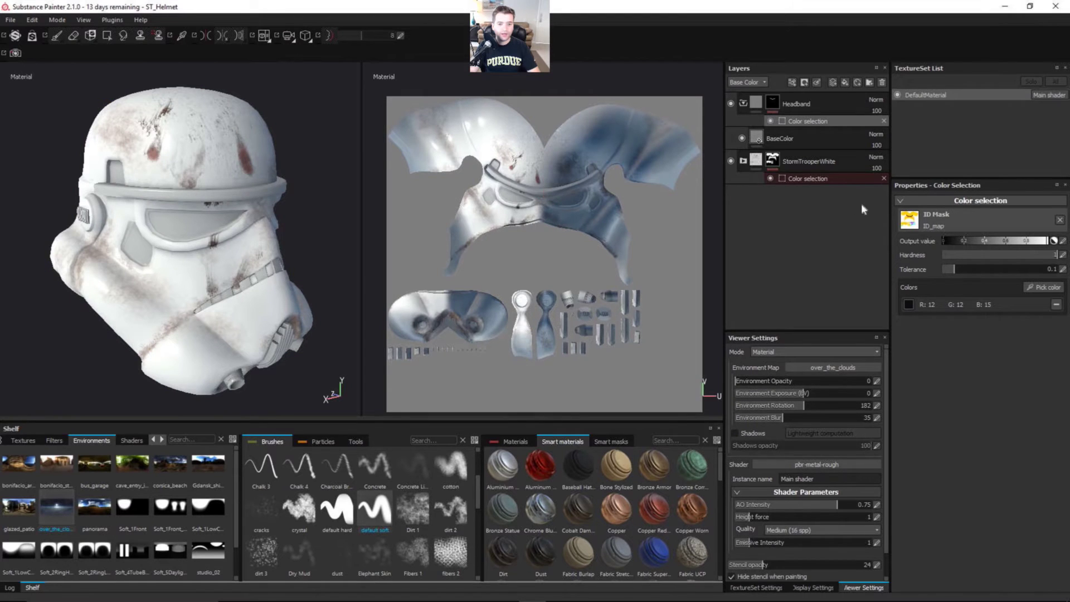
Make the BaseColor fill colour-only (no height, roughness, metallic, normal) with a near-black base colour
click(803, 139)
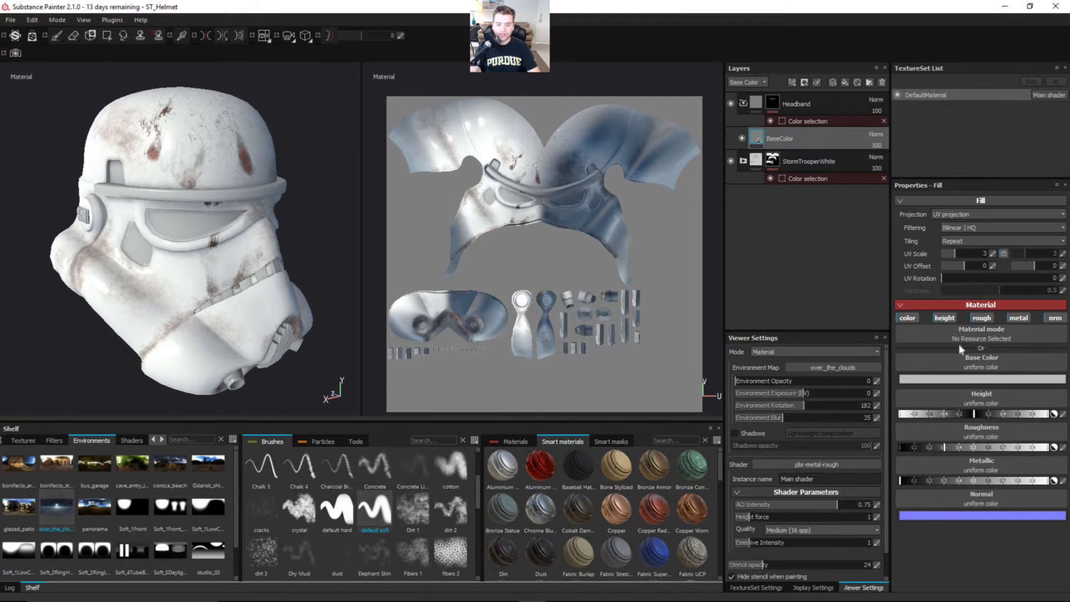
click(944, 317)
click(981, 318)
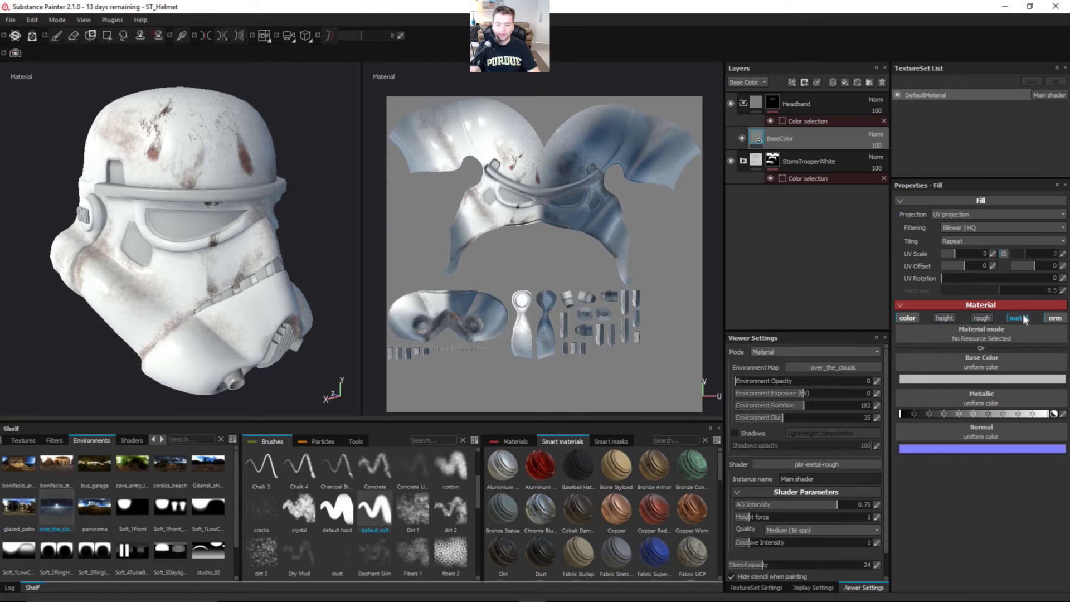
click(1017, 318)
click(1054, 318)
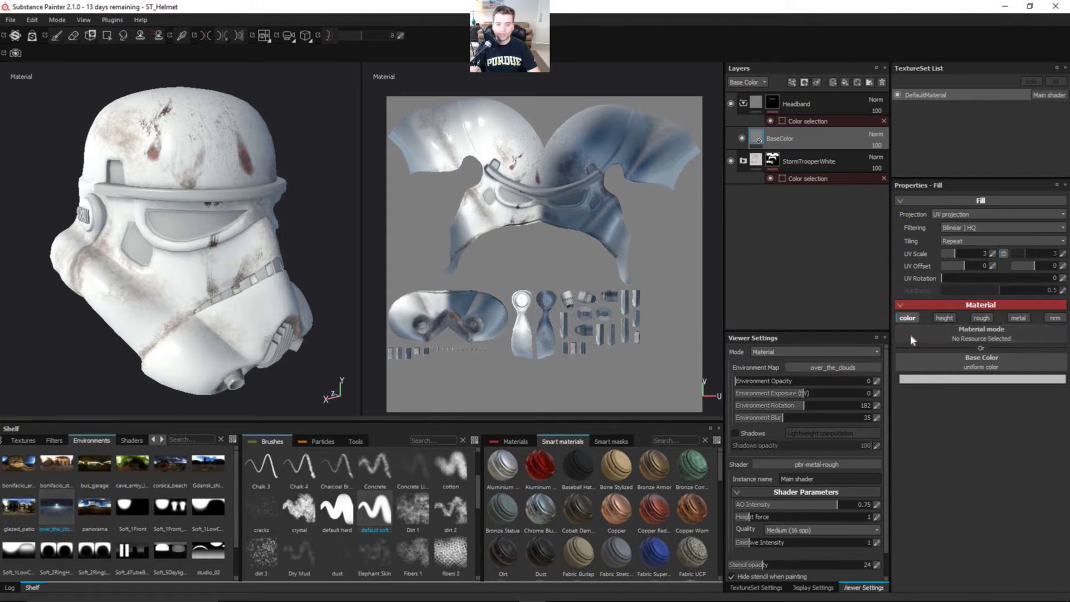
click(957, 382)
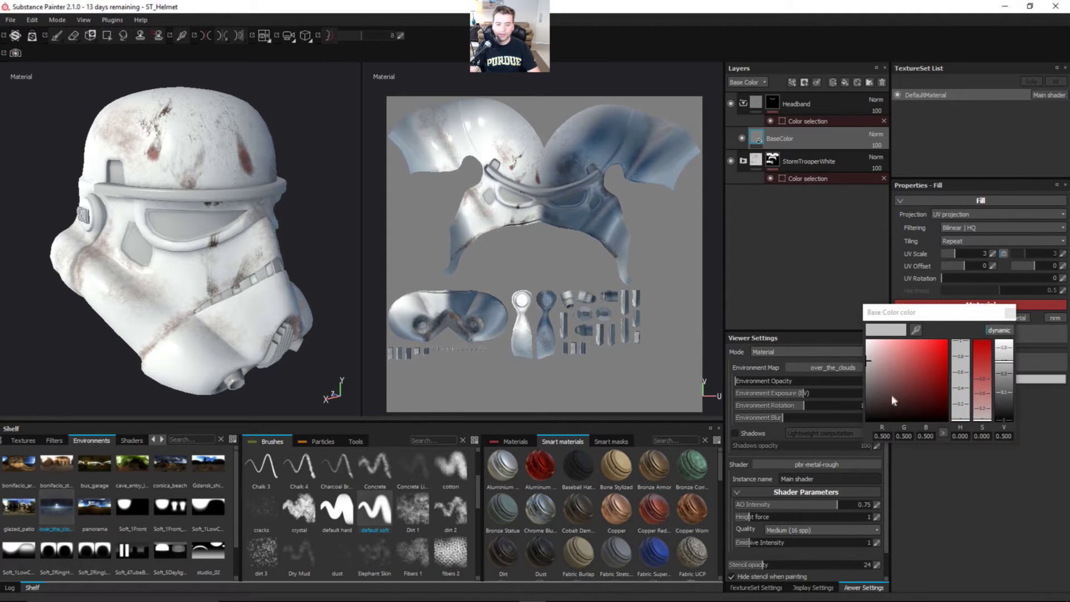
drag(891, 394, 858, 406)
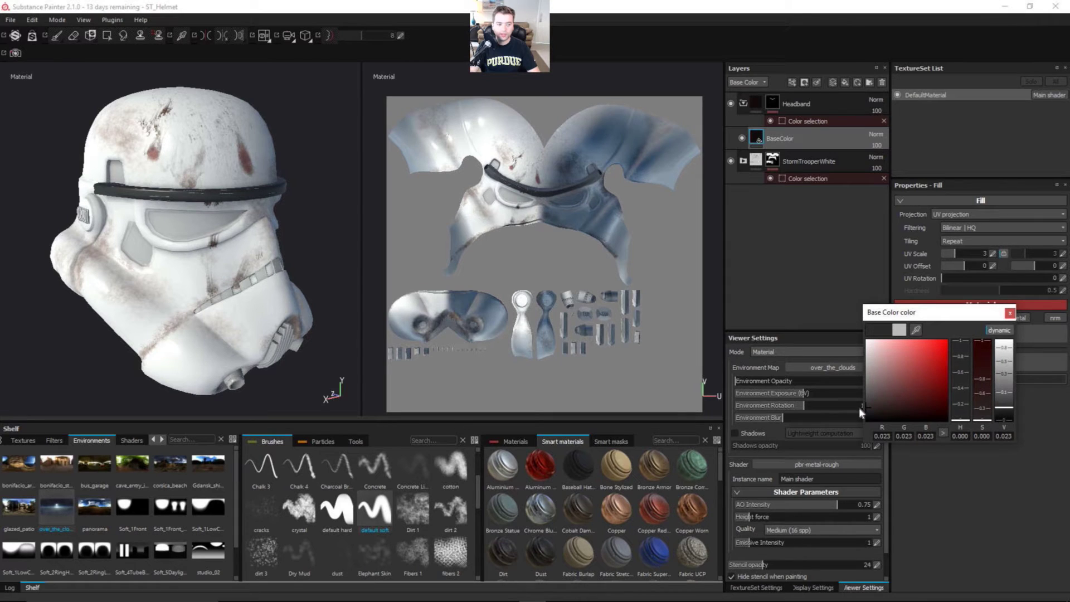
click(1010, 314)
Raise the Headband colour selection tolerance to 0.41 to cover the whole headband strip
alt+right_drag(204, 184, 263, 193)
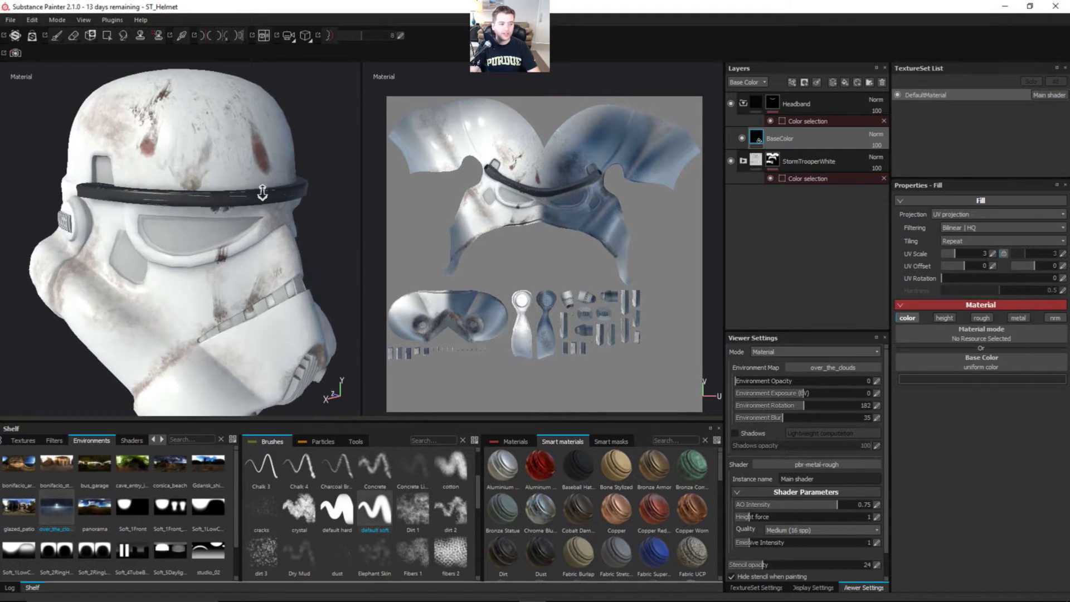
alt+drag(263, 192, 229, 216)
alt+right_drag(229, 216, 315, 219)
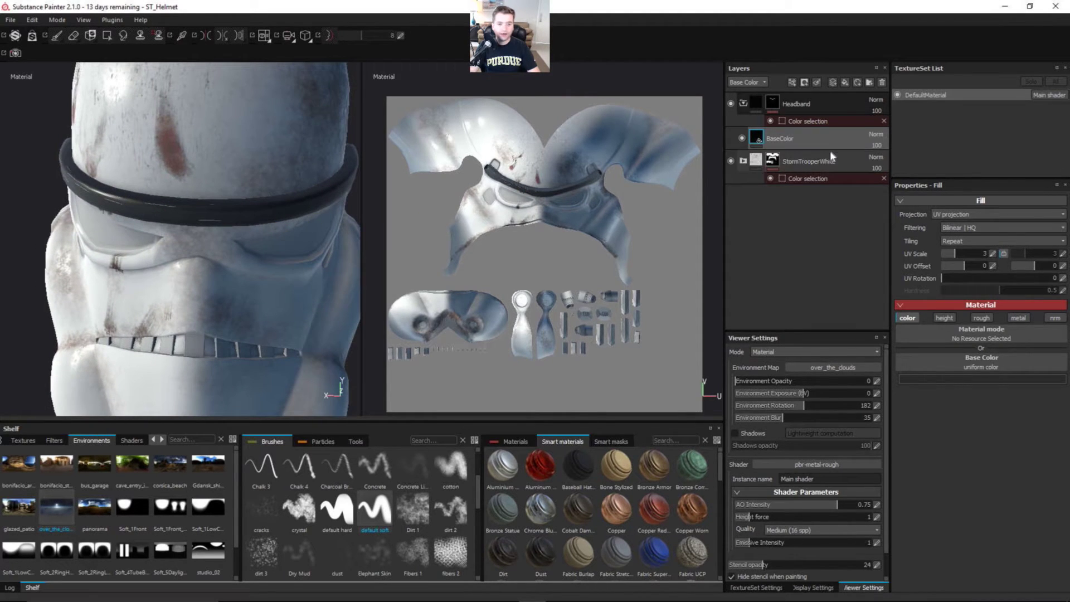
click(812, 122)
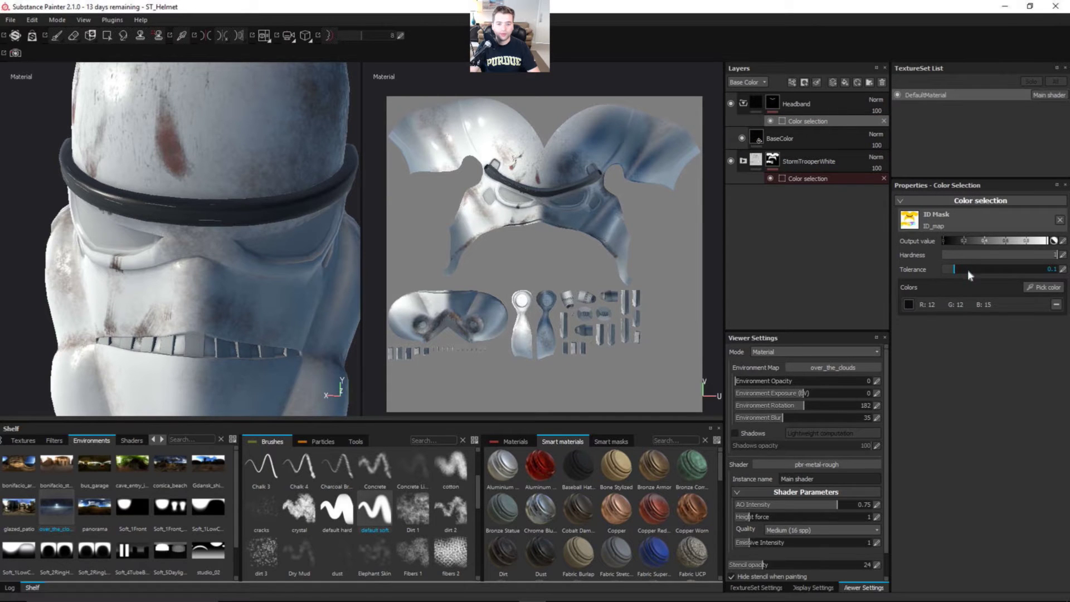
drag(968, 271, 976, 271)
mouse_move(205, 197)
alt+mouse_down()
mouse_move(262, 174)
mouse_move(262, 207)
mouse_move(228, 211)
mouse_move(298, 224)
mouse_move(181, 215)
mouse_move(244, 205)
mouse_move(190, 206)
alt+mouse_up()
alt+right_drag(190, 206, 103, 191)
alt+drag(102, 192, 211, 181)
alt+right_drag(211, 181, 187, 208)
alt+middle_drag(186, 208, 232, 153)
alt+right_drag(232, 152, 199, 173)
alt+middle_drag(199, 174, 200, 189)
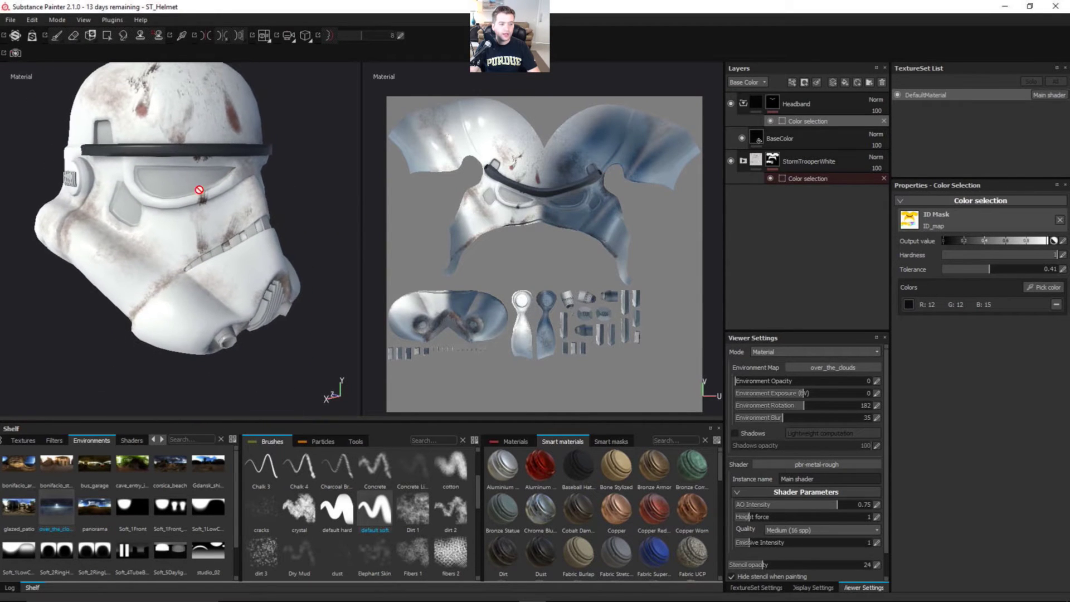
Add a new folder named Visor to the layer stack
click(743, 104)
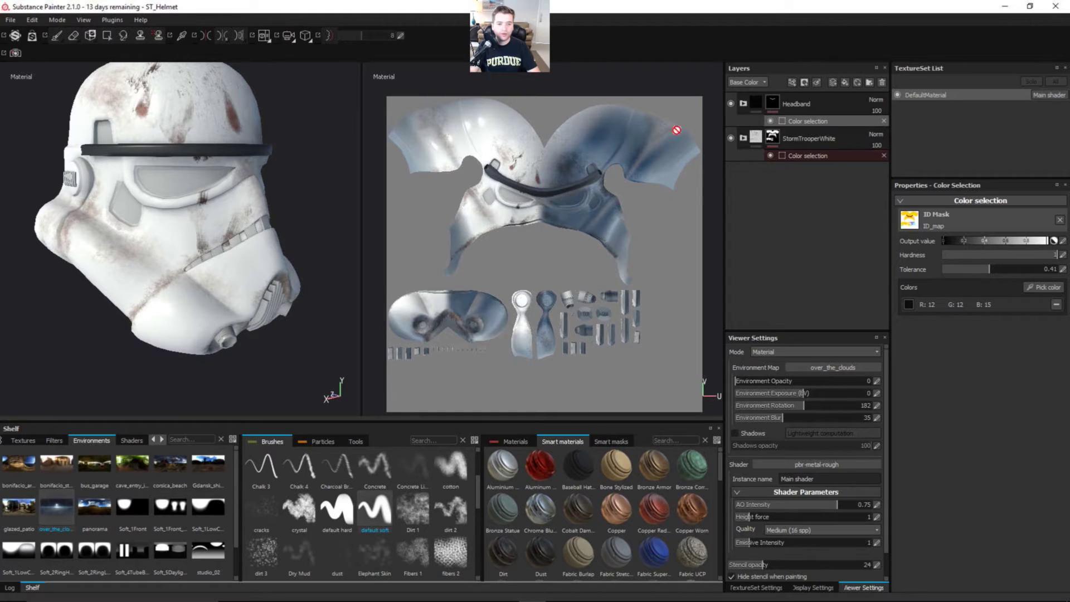
click(870, 83)
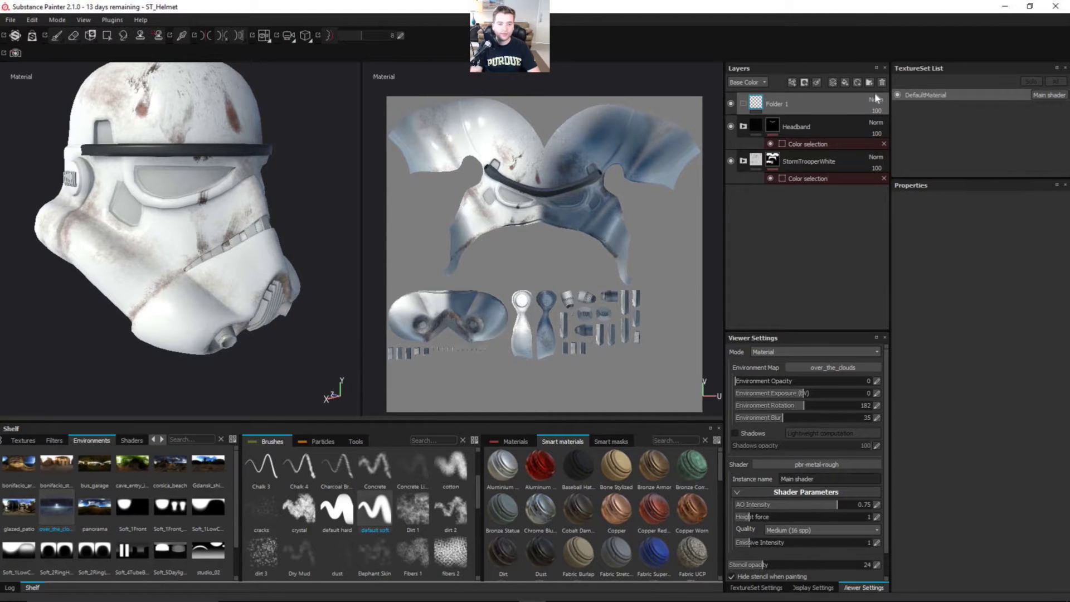
double_click(780, 103)
text(Viso)
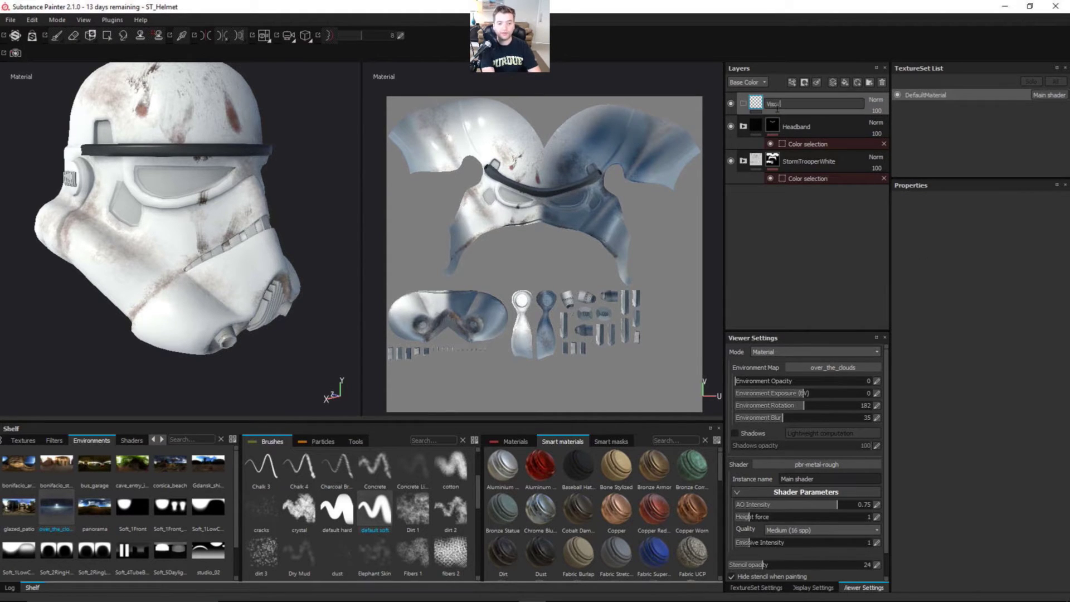
text(r)
key(Return)
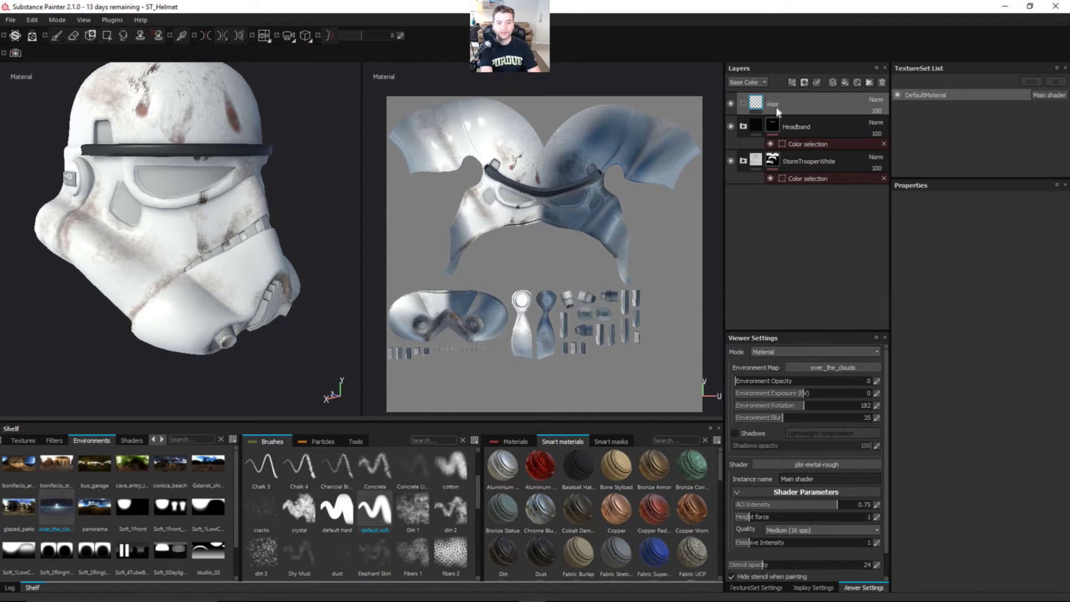
Put a new fill layer named BaseColor inside the Visor folder
click(843, 83)
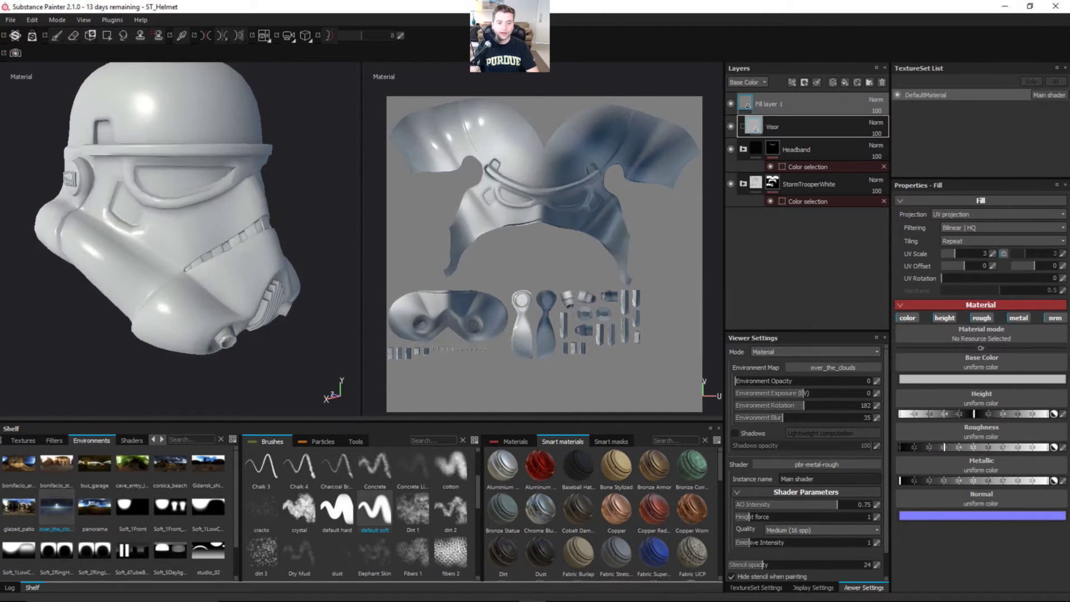
drag(783, 132, 774, 128)
double_click(774, 127)
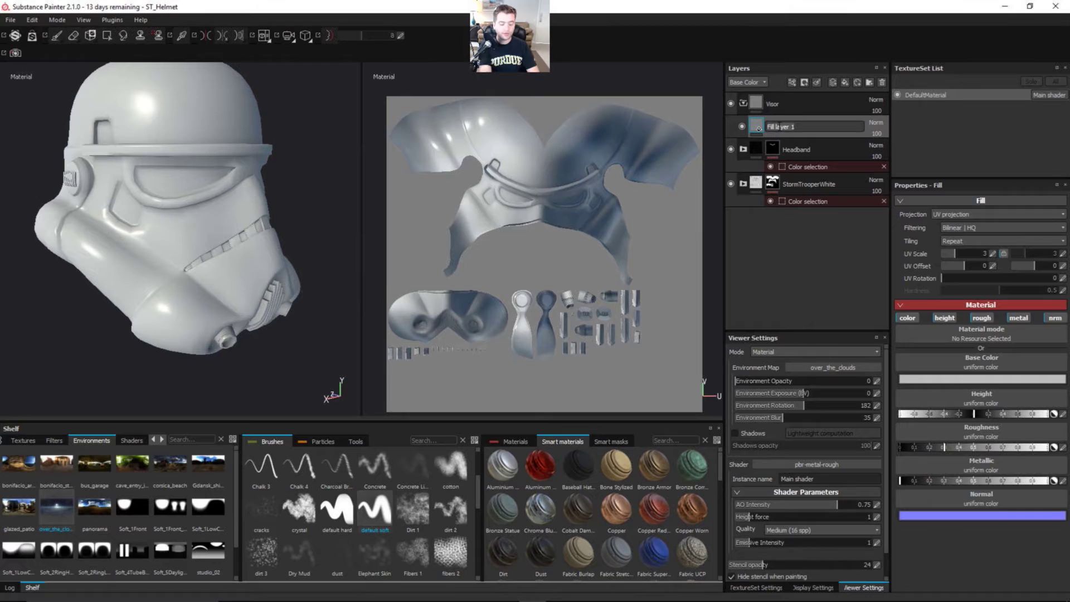
text(Bas)
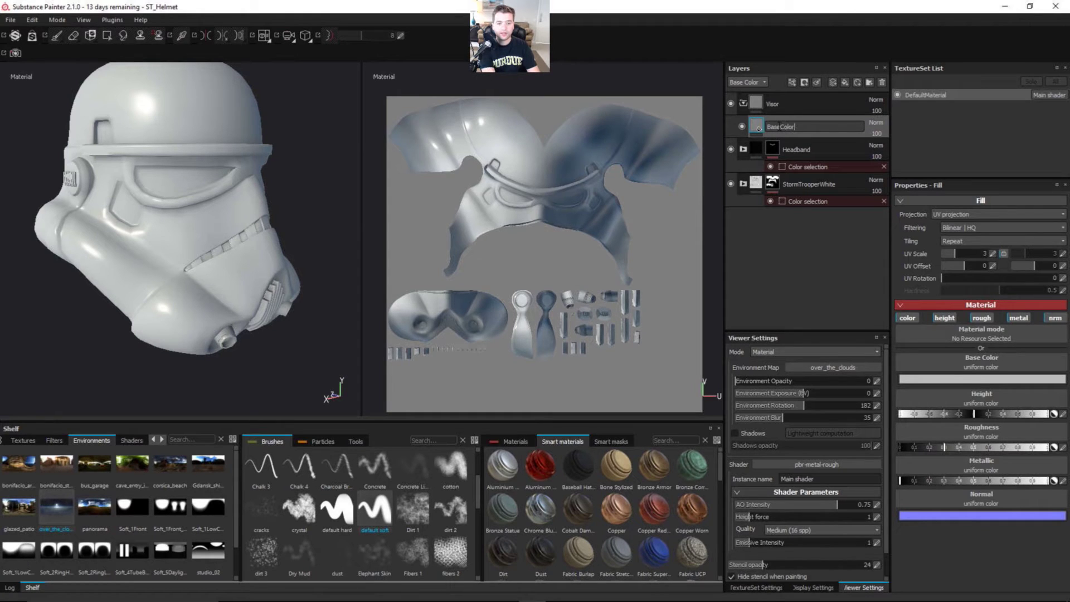
text(eColor)
key(Return)
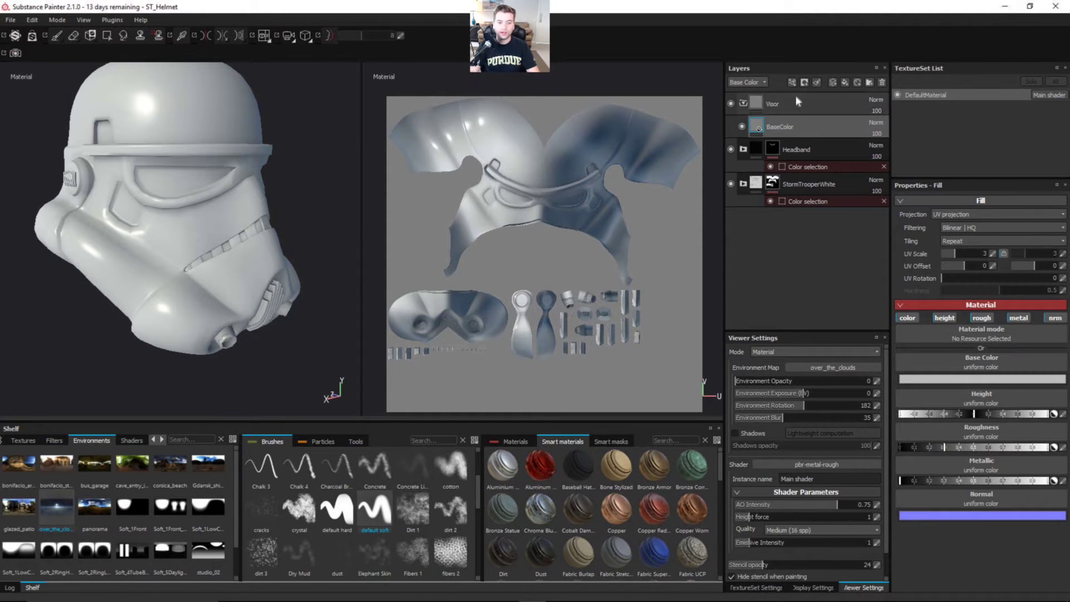
Give Visor a black mask with a color selection picking the red ID-map region
right_click(800, 98)
click(819, 115)
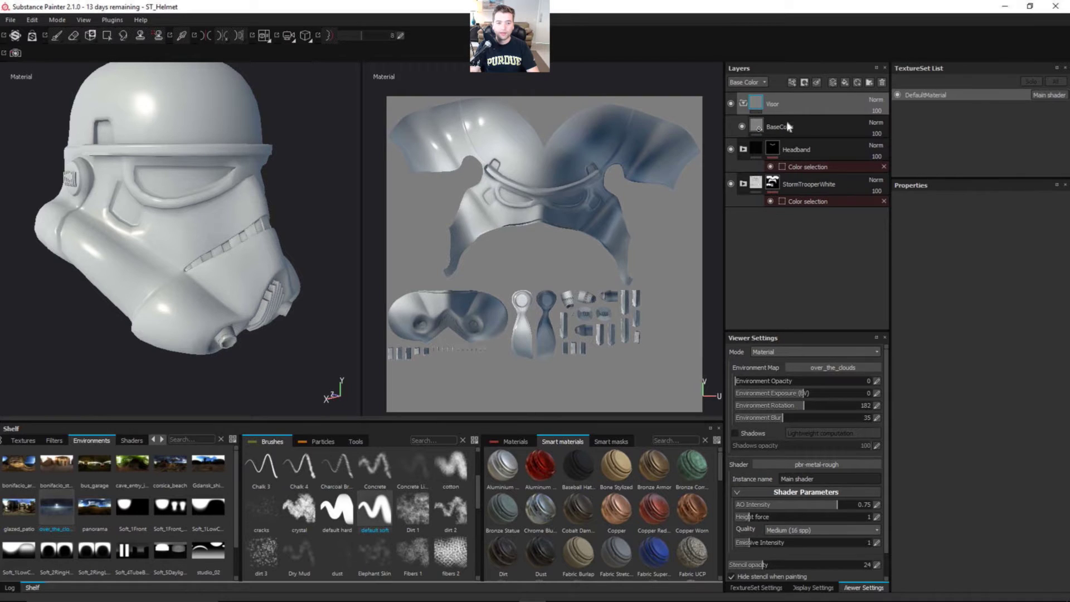
right_click(807, 105)
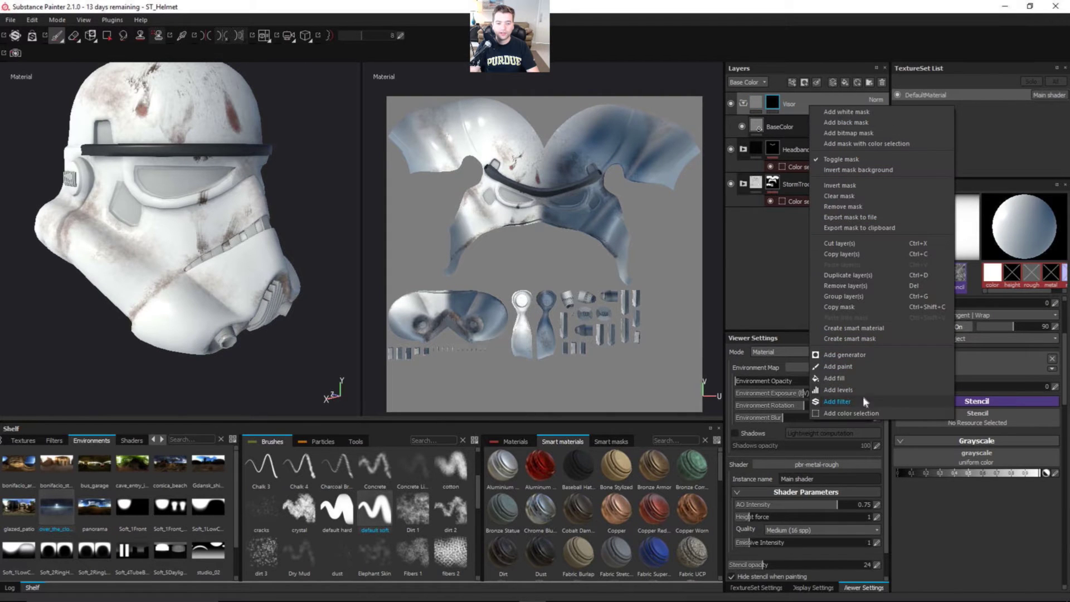
click(862, 412)
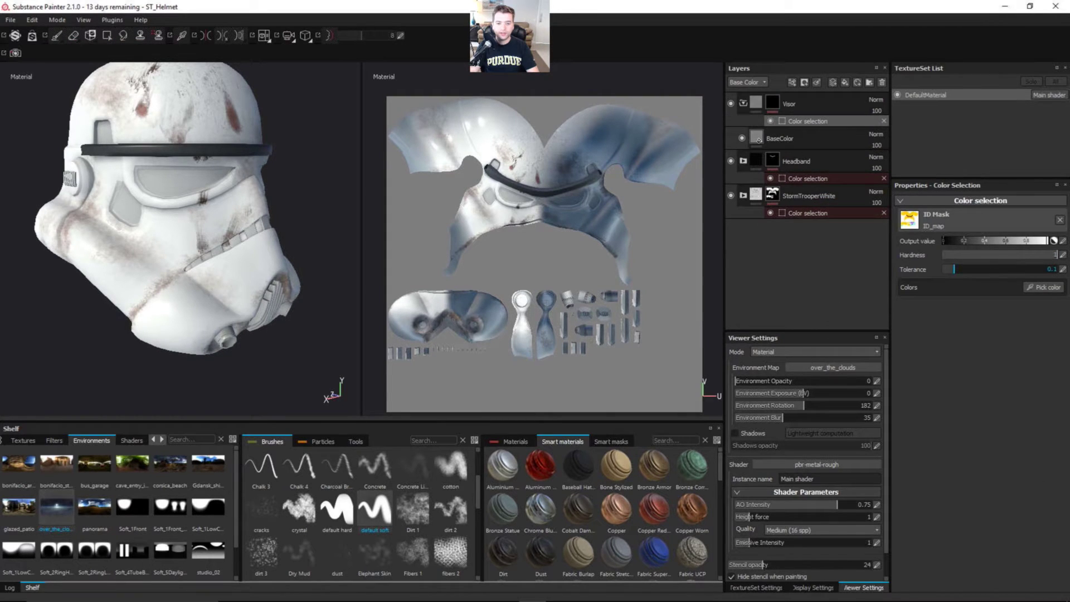
click(1045, 288)
click(197, 179)
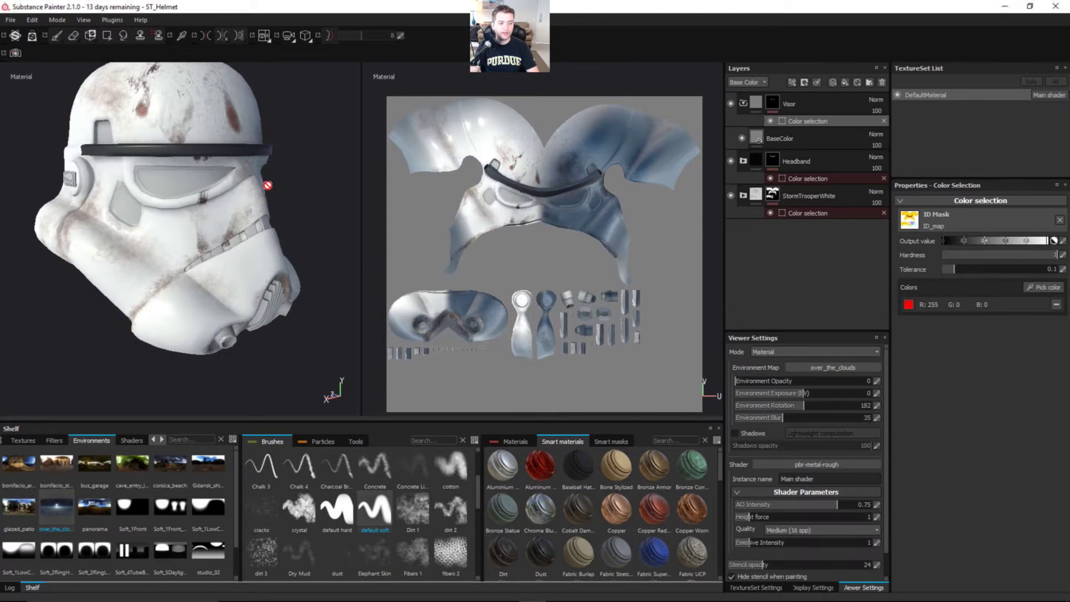
Make the visor fill colour-only (no height, roughness, metallic, normal) with a black base colour
click(794, 142)
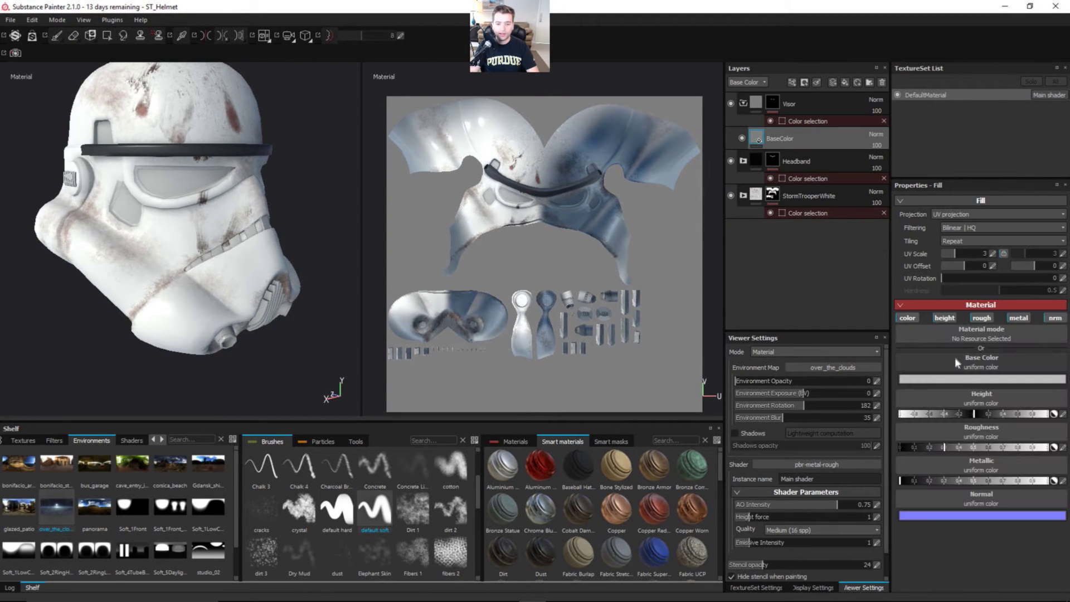
click(949, 318)
click(987, 318)
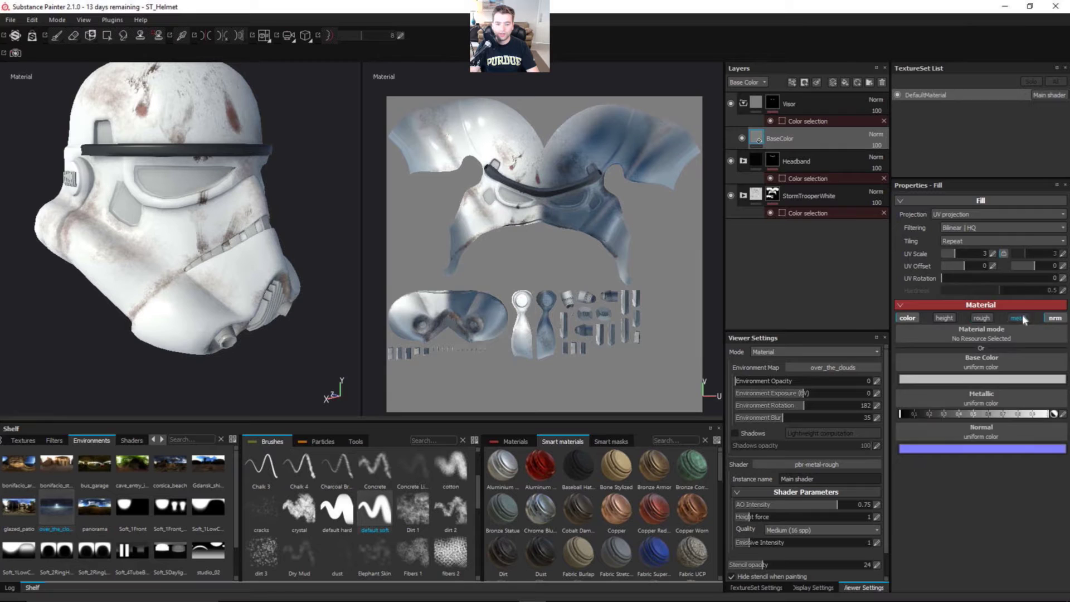
click(1023, 317)
click(1054, 317)
click(950, 380)
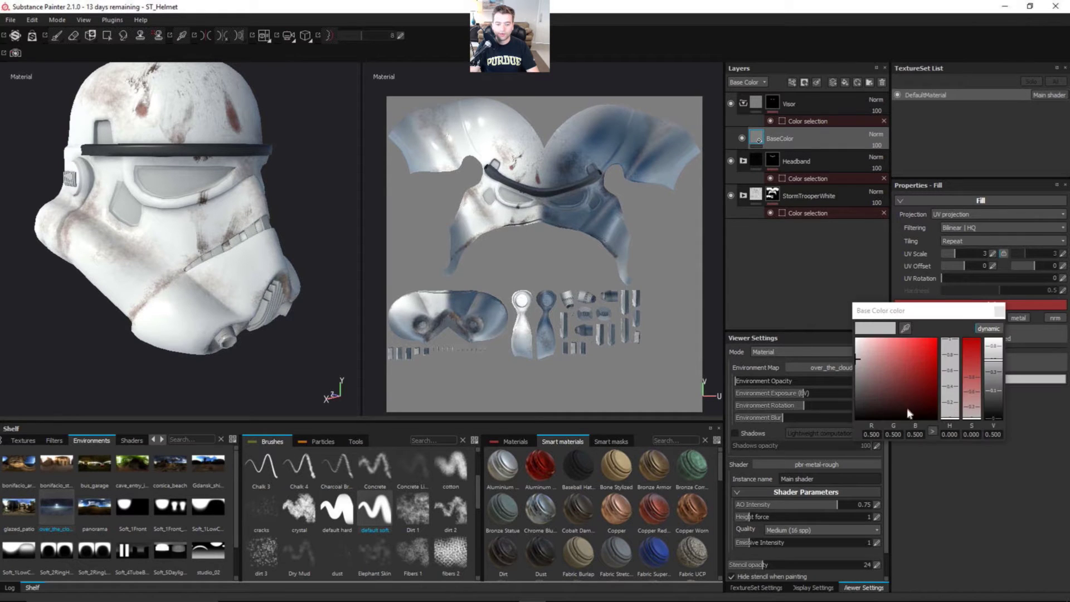
drag(907, 408, 837, 419)
click(999, 311)
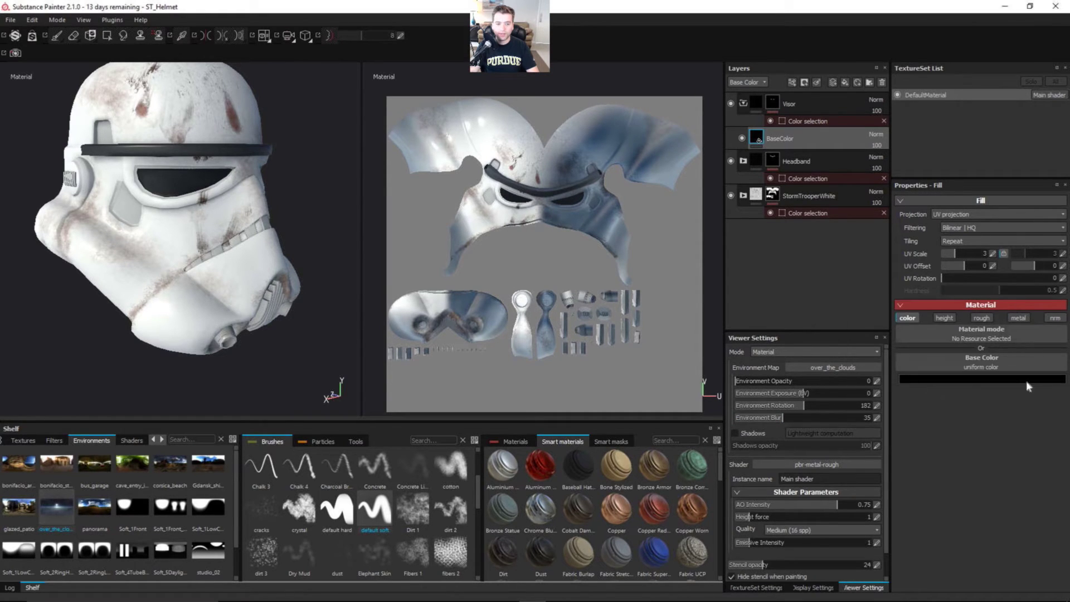
Zoom in on the visor and select the Visor colour selection mask
alt+right_drag(97, 178, 168, 188)
alt+middle_drag(167, 188, 133, 222)
alt+right_drag(133, 222, 210, 226)
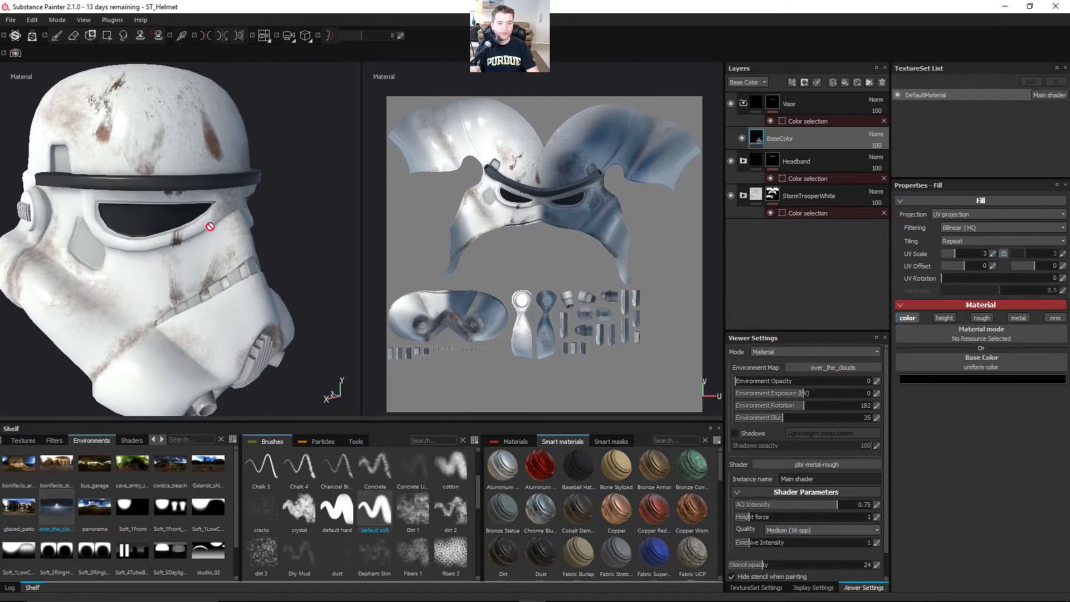
alt+drag(210, 227, 78, 219)
alt+drag(277, 221, 150, 201)
alt+right_drag(151, 201, 156, 217)
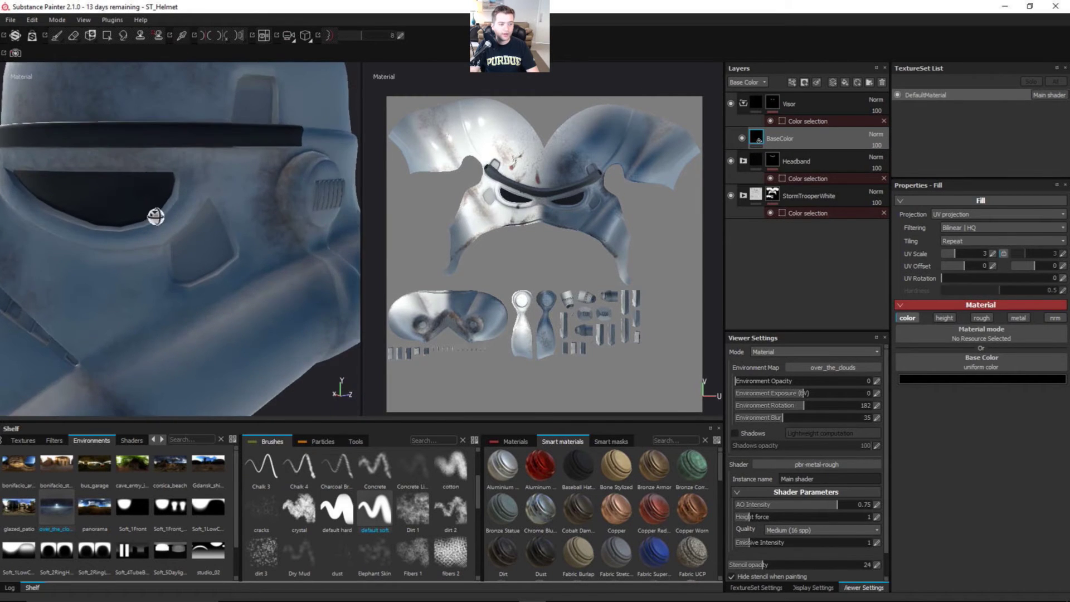
alt+middle_drag(155, 217, 145, 215)
click(807, 120)
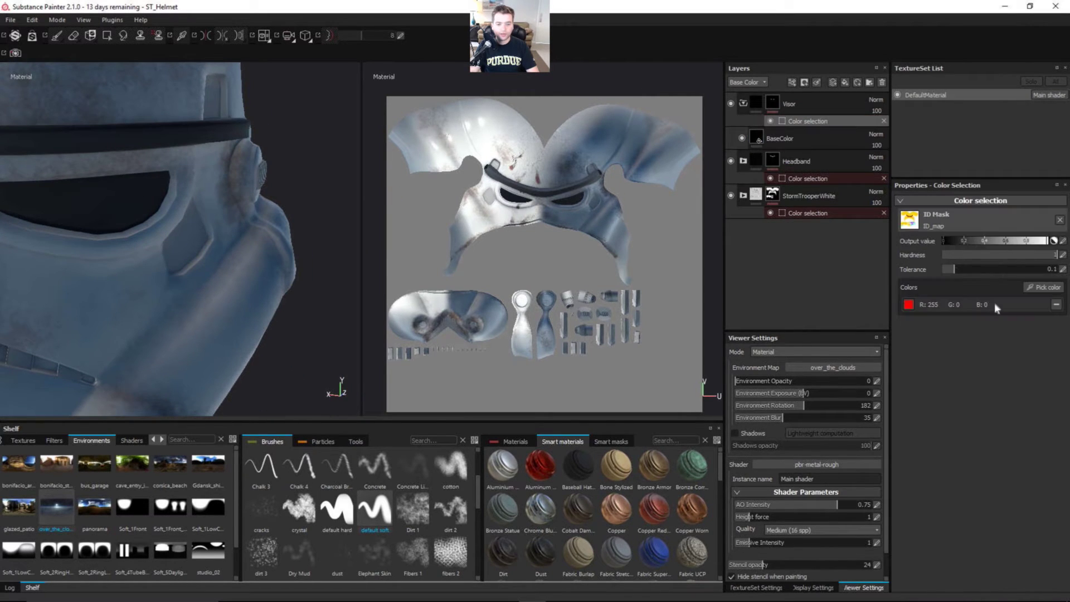
Orbit and zoom around the helmet to inspect the blackened eye lenses
alt+drag(221, 219, 222, 189)
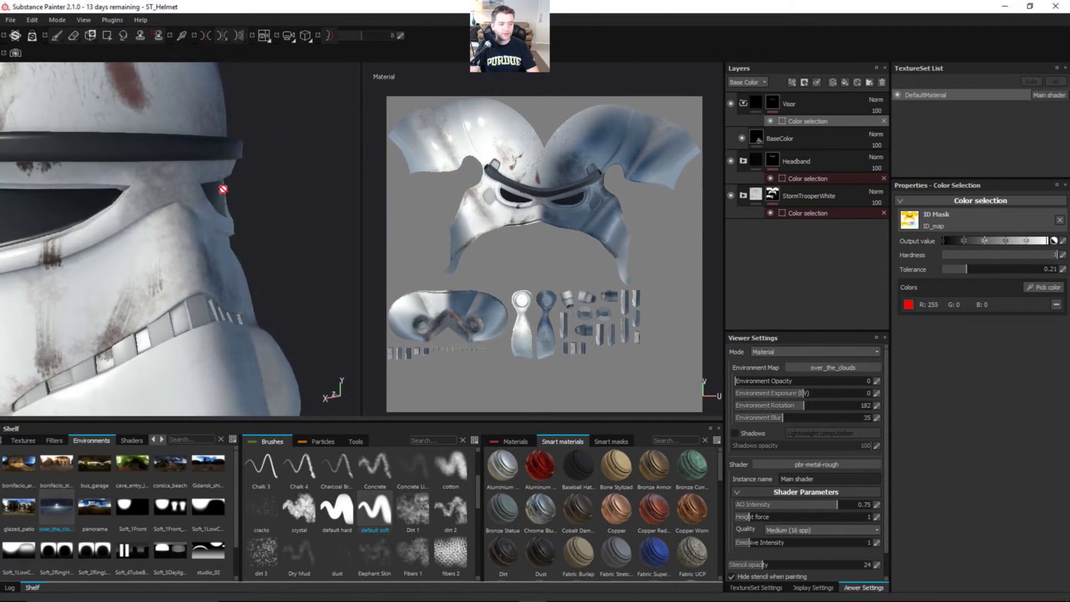
alt+right_drag(222, 189, 261, 189)
alt+drag(256, 189, 269, 208)
alt+drag(199, 248, 165, 201)
alt+right_drag(165, 200, 249, 217)
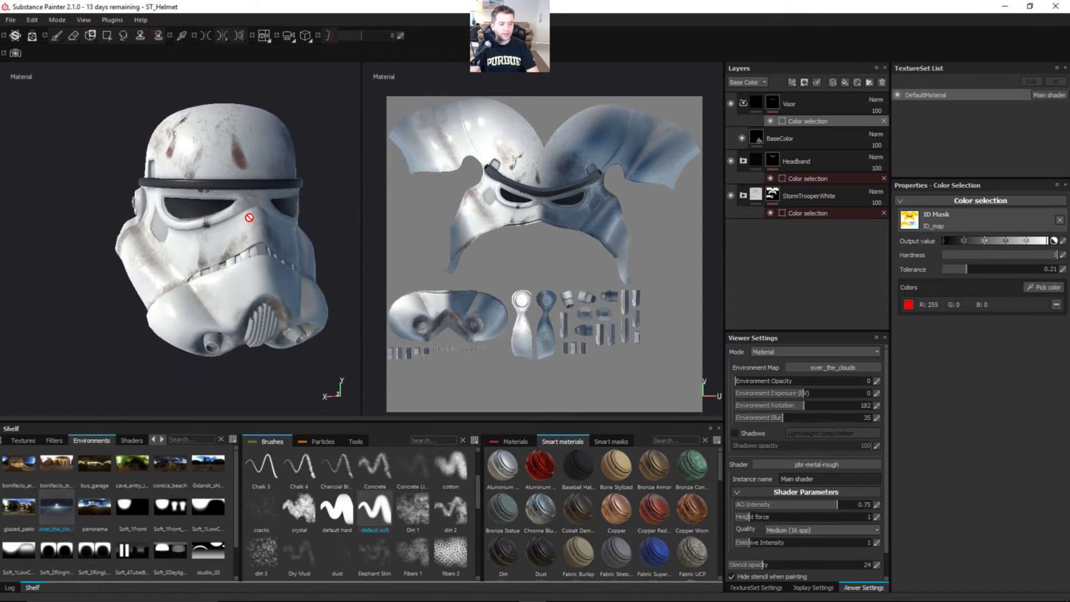
alt+middle_drag(249, 217, 194, 211)
alt+drag(194, 211, 219, 217)
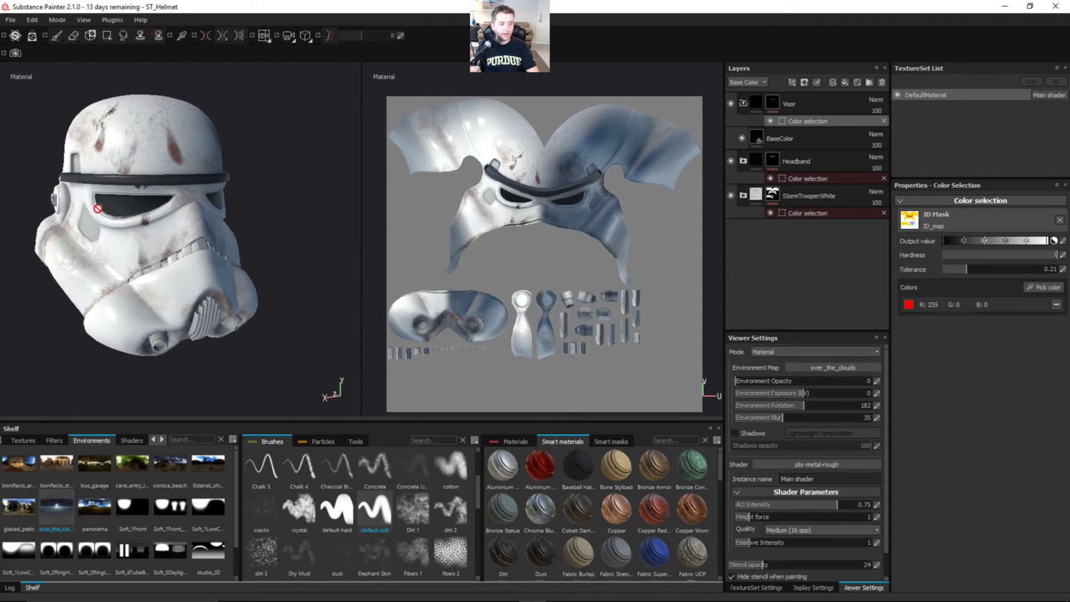
Create a new folder named Teeth at the top of the stack
click(824, 108)
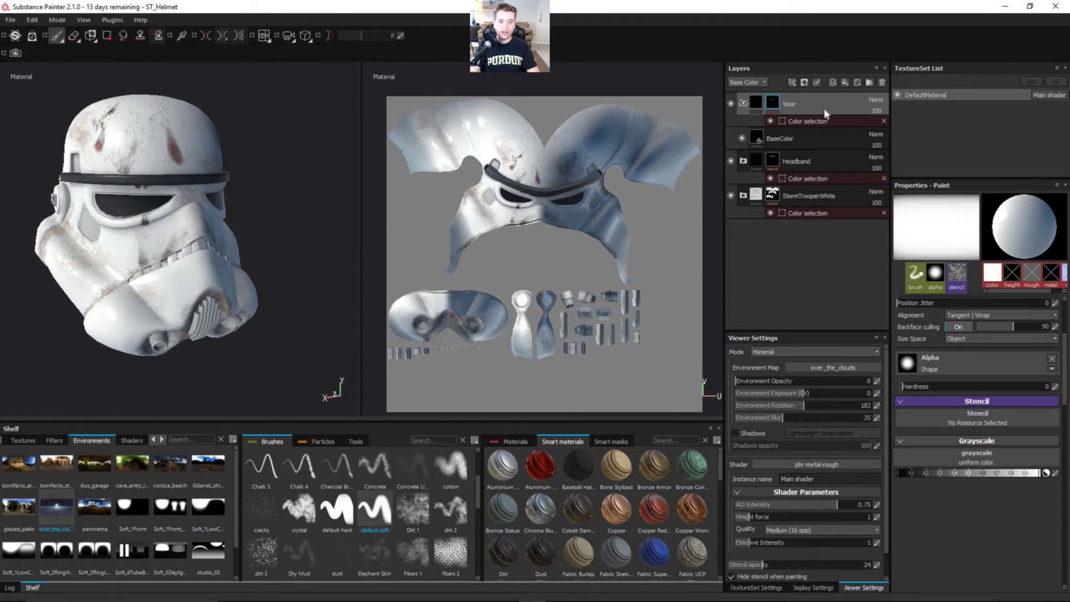
click(869, 83)
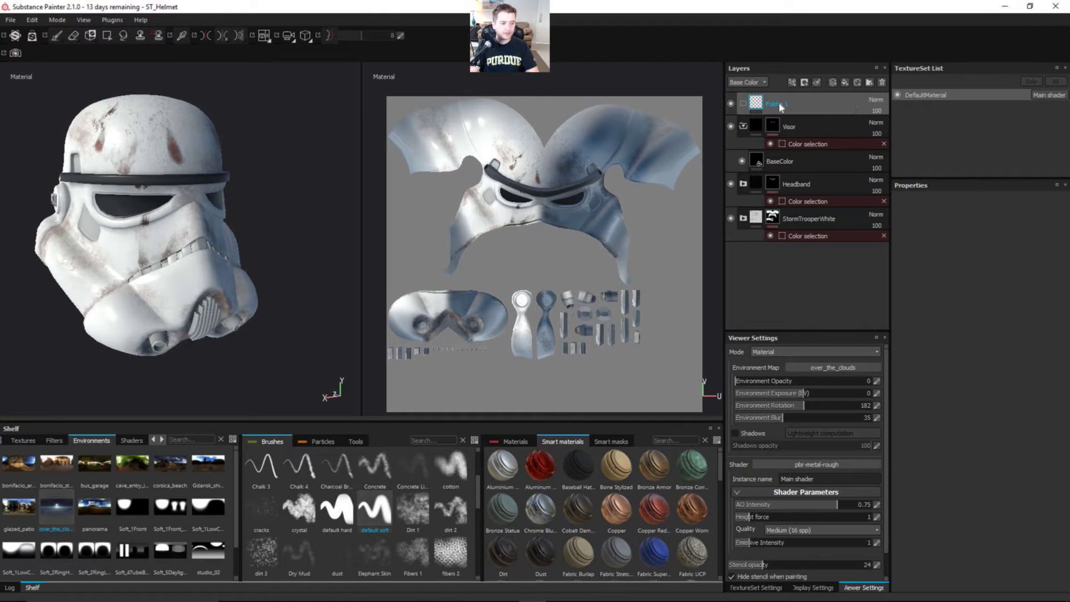
double_click(779, 105)
text(T)
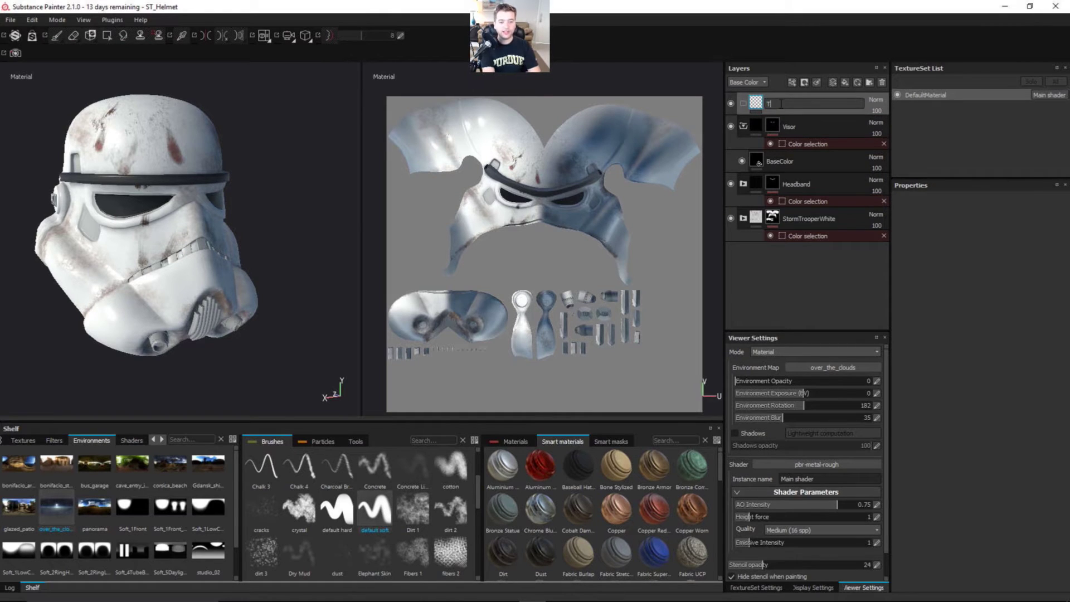
text(eeth)
key(Return)
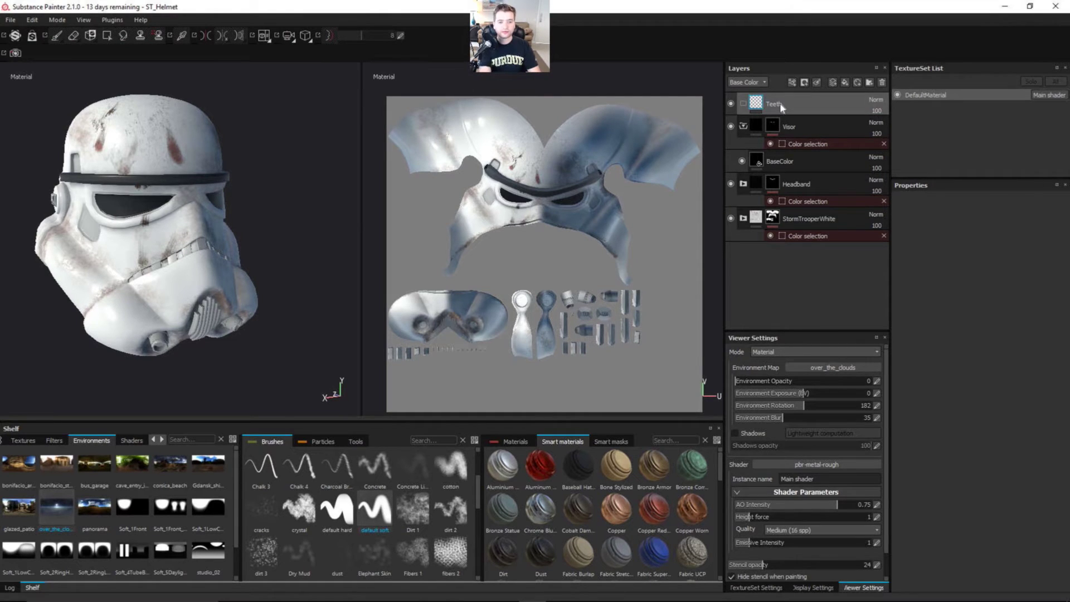
click(743, 127)
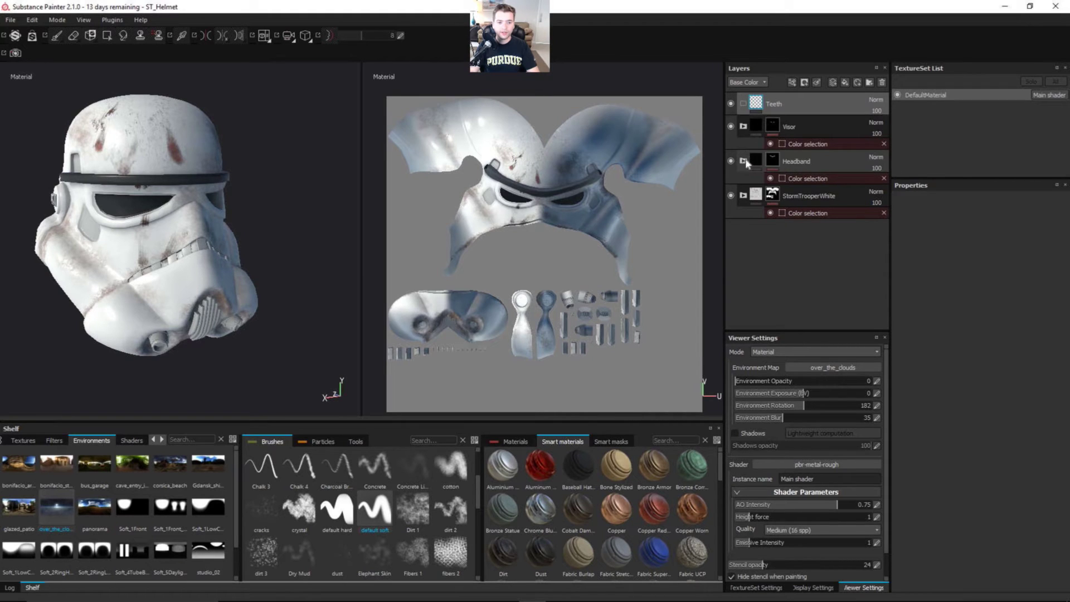
Put a fill layer in Teeth and mask the folder to the green ID-map region
click(845, 83)
drag(797, 114, 795, 121)
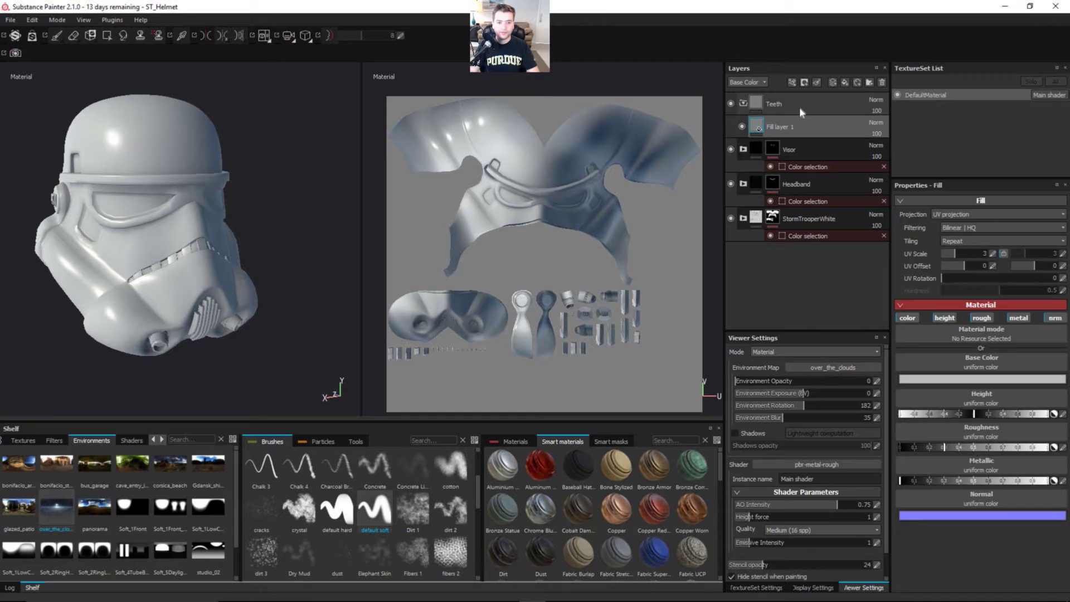
right_click(804, 105)
click(821, 125)
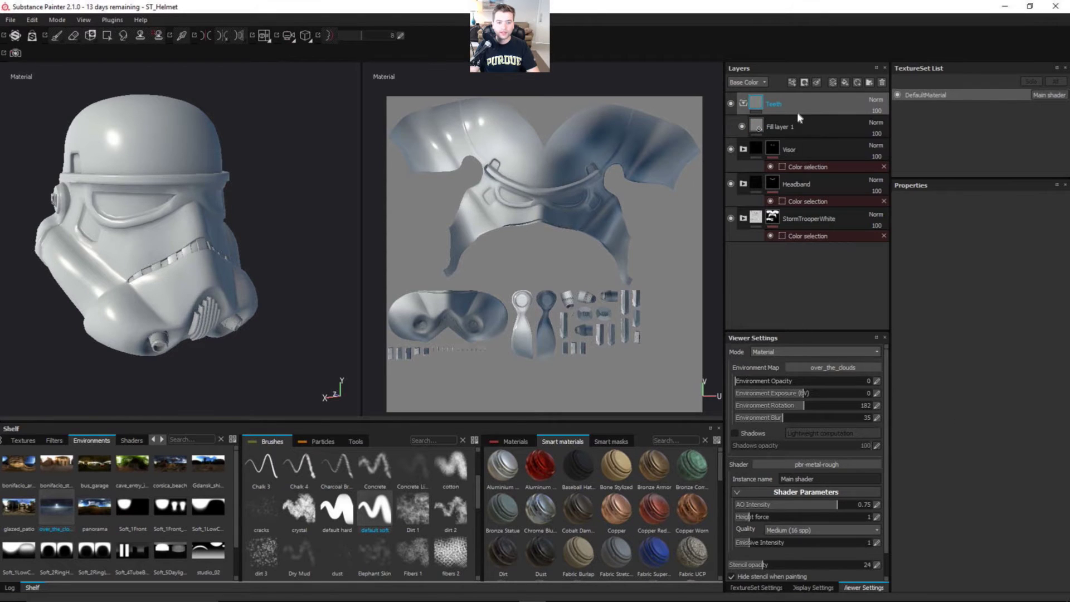
right_click(805, 106)
click(848, 414)
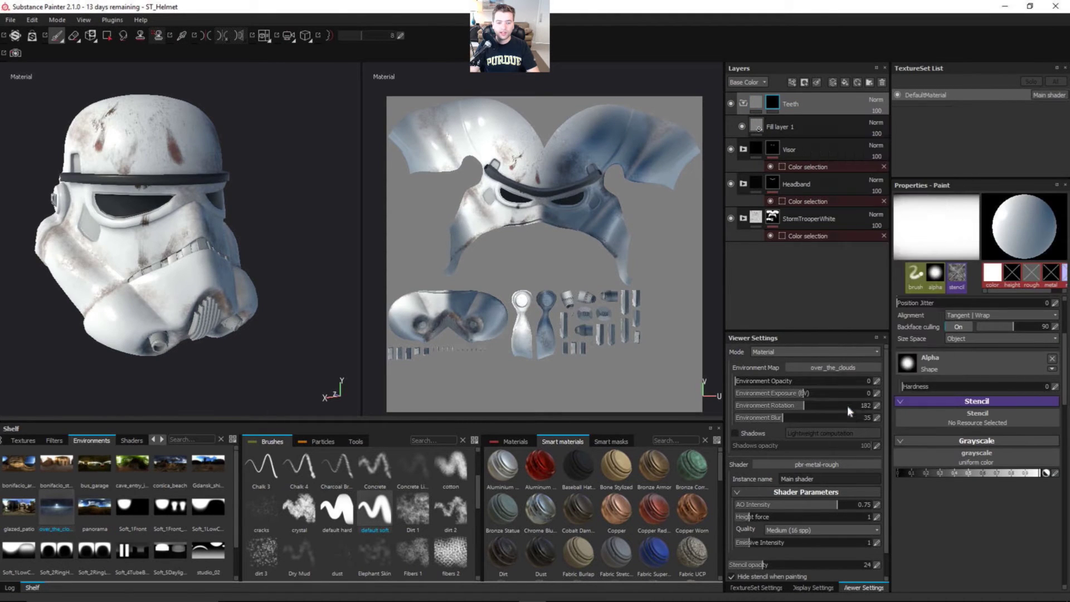
click(1045, 289)
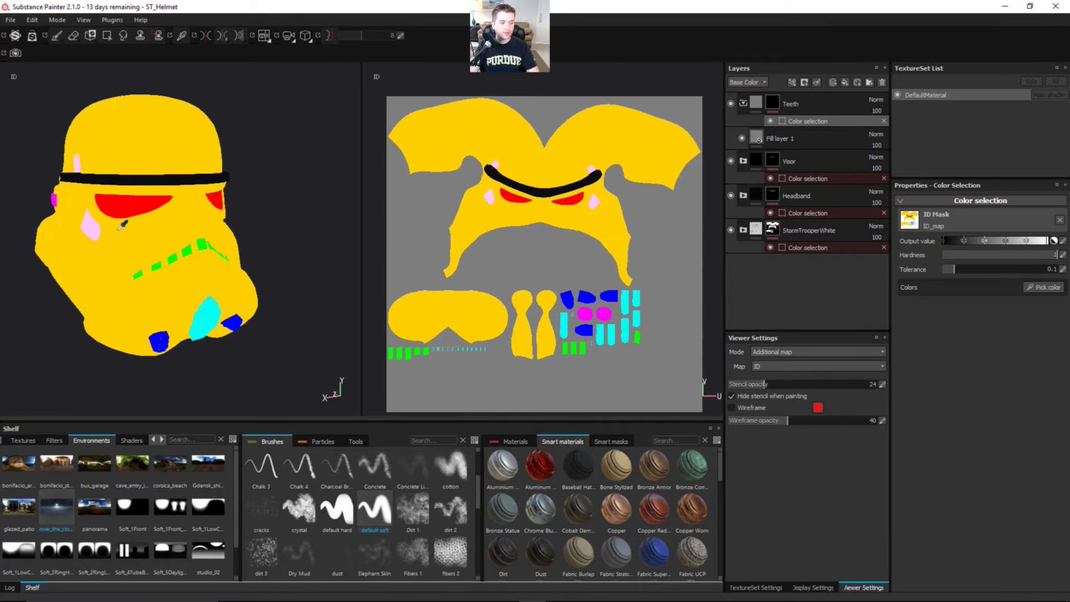
click(189, 248)
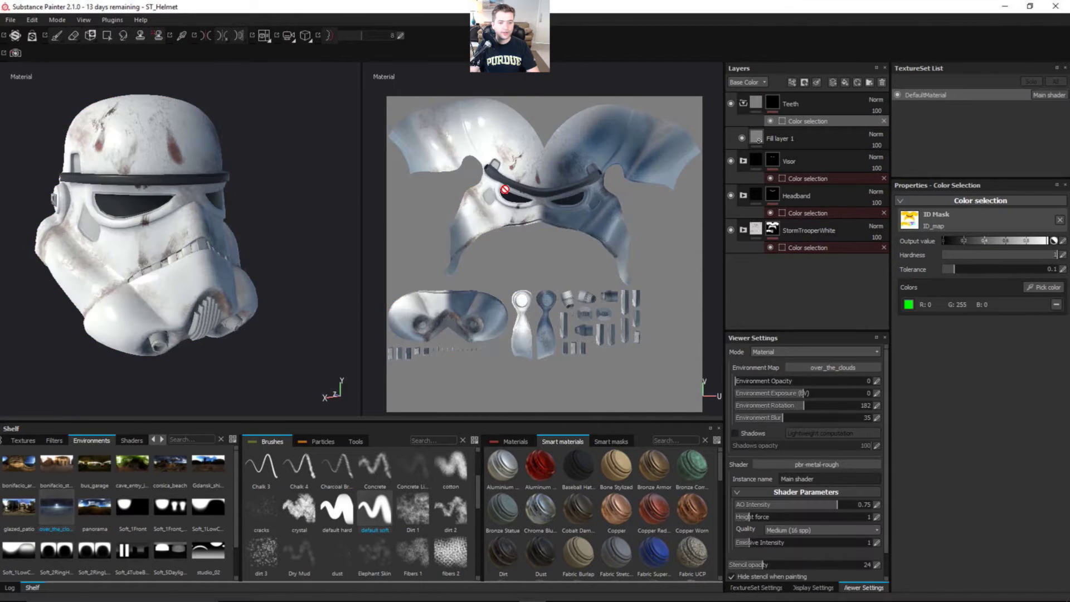
Disable the height, roughness, metallic and normal channels on the Teeth fill layer
click(809, 139)
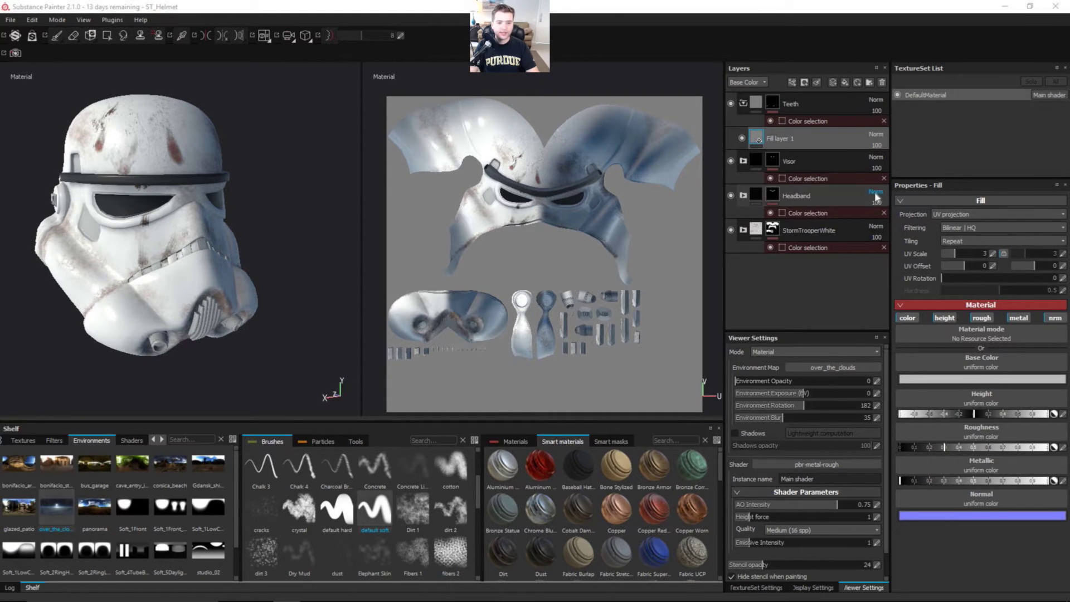
click(944, 317)
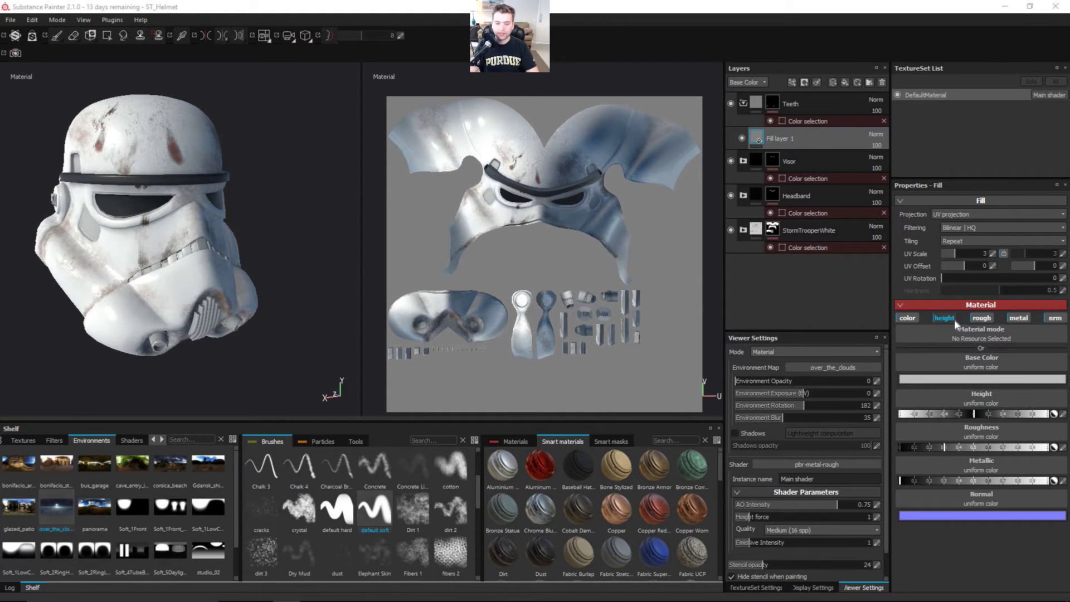
click(981, 318)
click(1018, 318)
click(1055, 317)
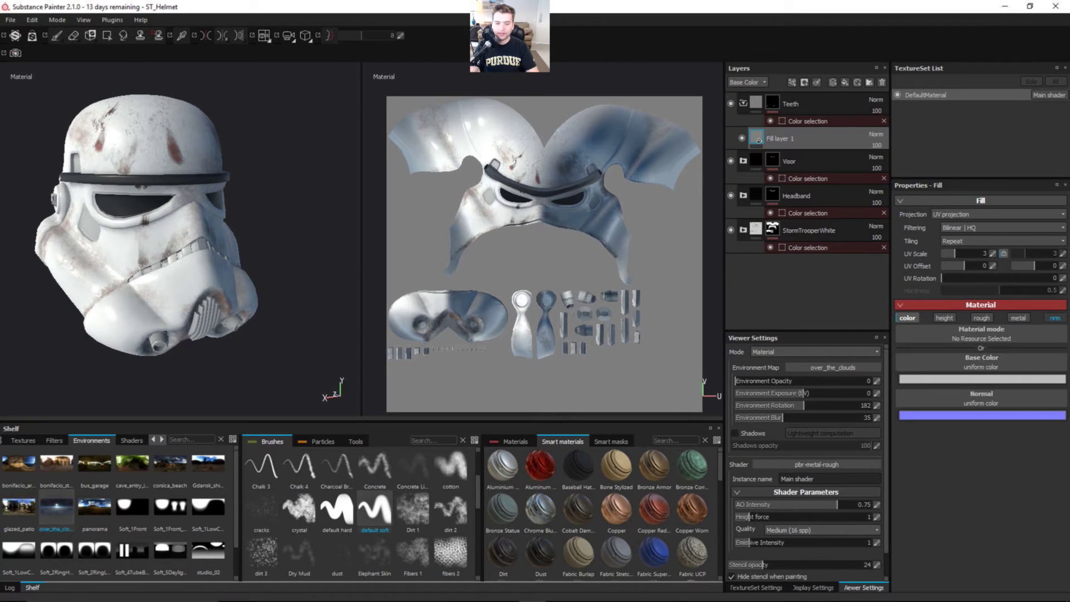
Set the teeth base colour to a near-black, faintly purple, low-saturation shade
click(959, 381)
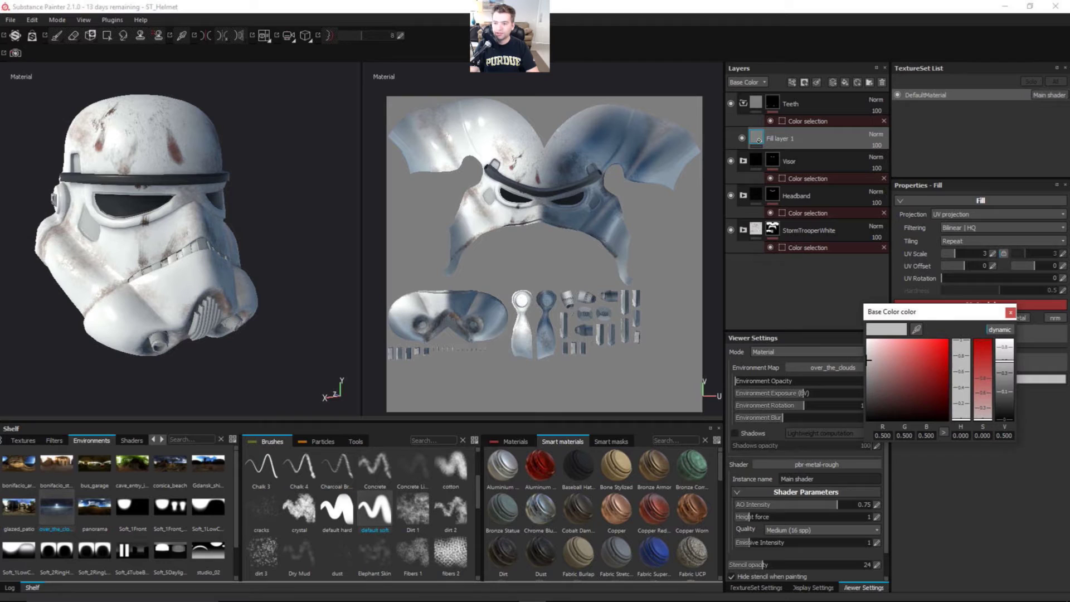
drag(916, 328, 217, 223)
drag(875, 364, 879, 393)
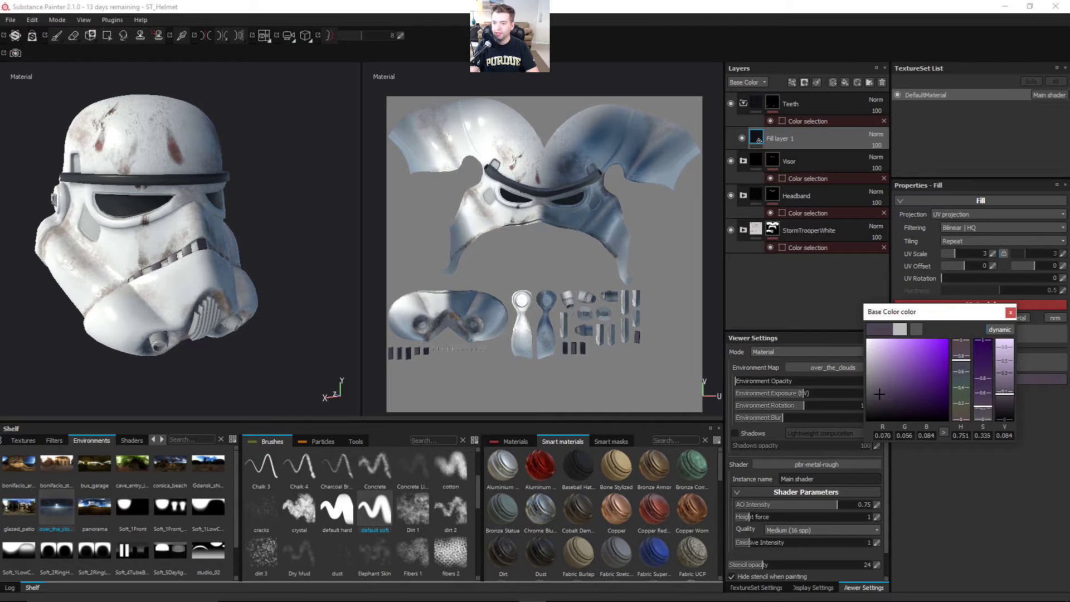
drag(879, 394, 877, 392)
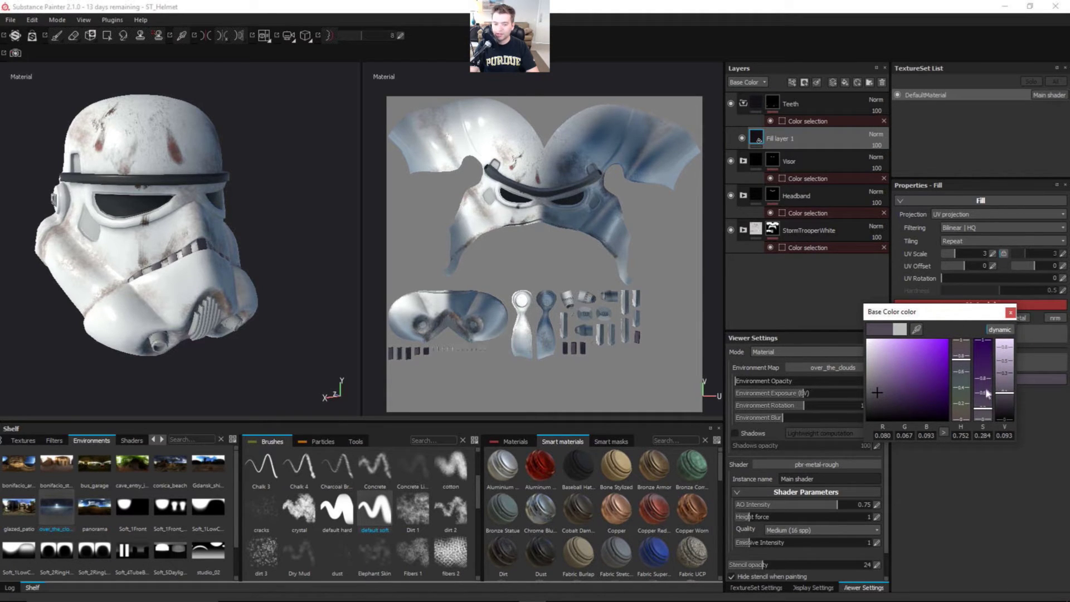
drag(984, 413, 984, 416)
click(1010, 313)
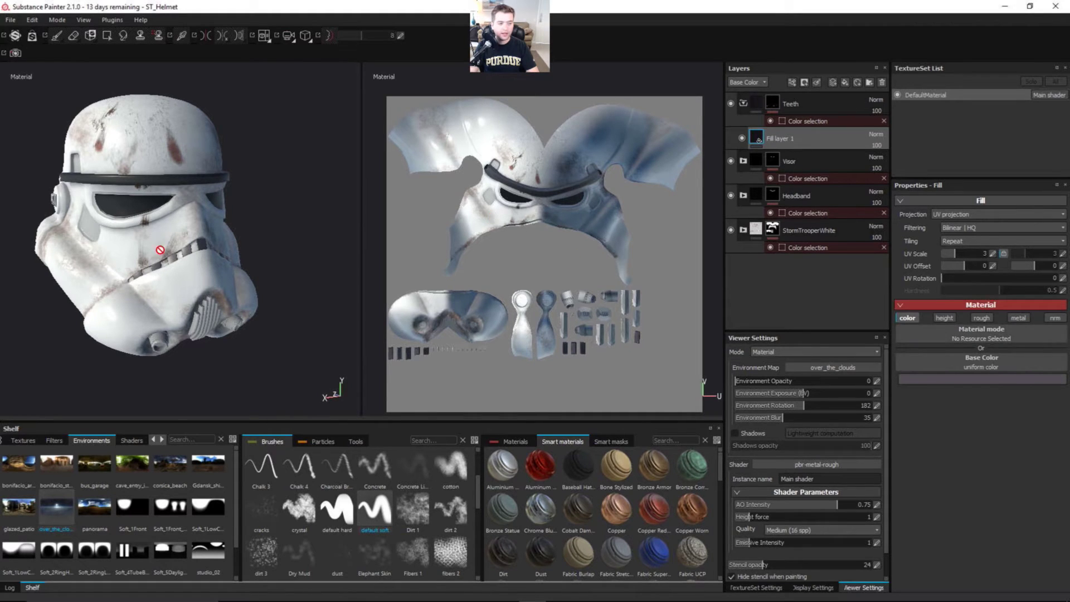
alt+drag(161, 250, 179, 267)
alt+right_drag(178, 267, 181, 294)
alt+drag(181, 294, 160, 227)
alt+middle_drag(160, 227, 248, 225)
Collapse Teeth, add a top-level Cheek folder, and create Fill layer 2 inside it
click(743, 105)
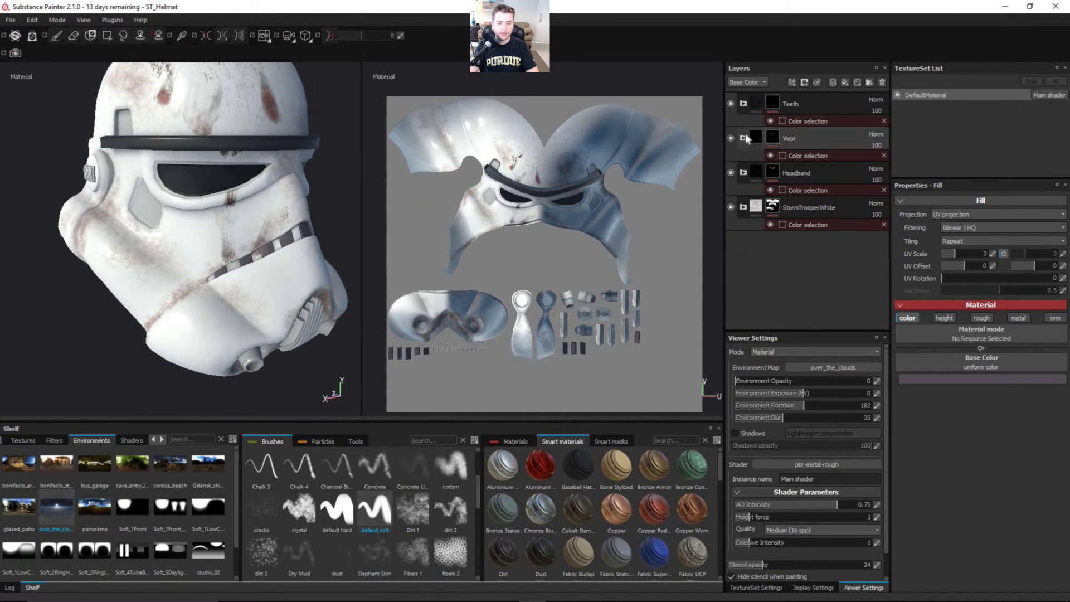
click(869, 82)
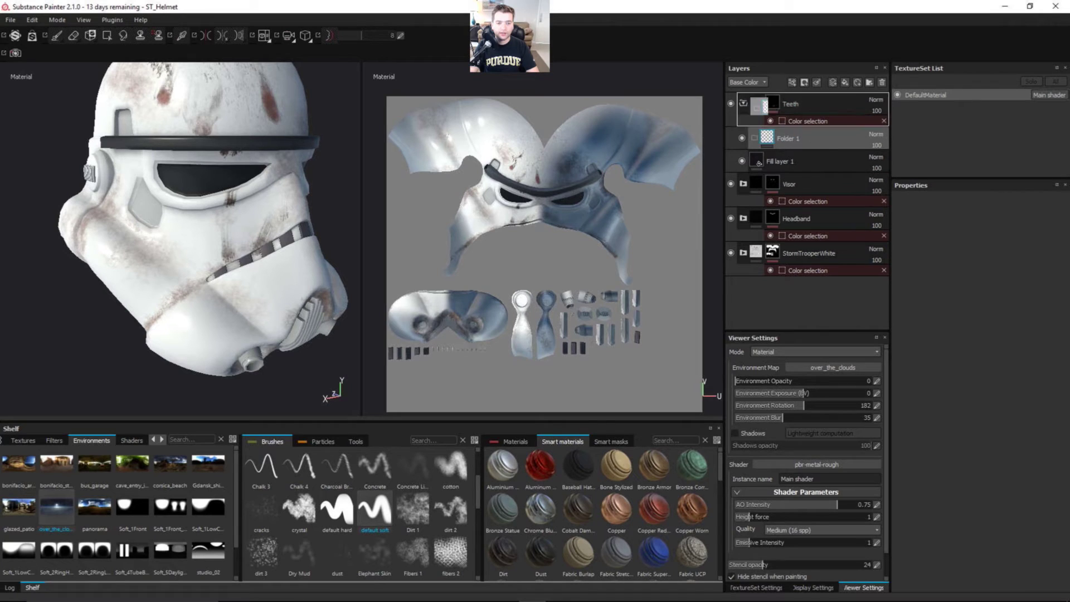
drag(815, 96, 815, 97)
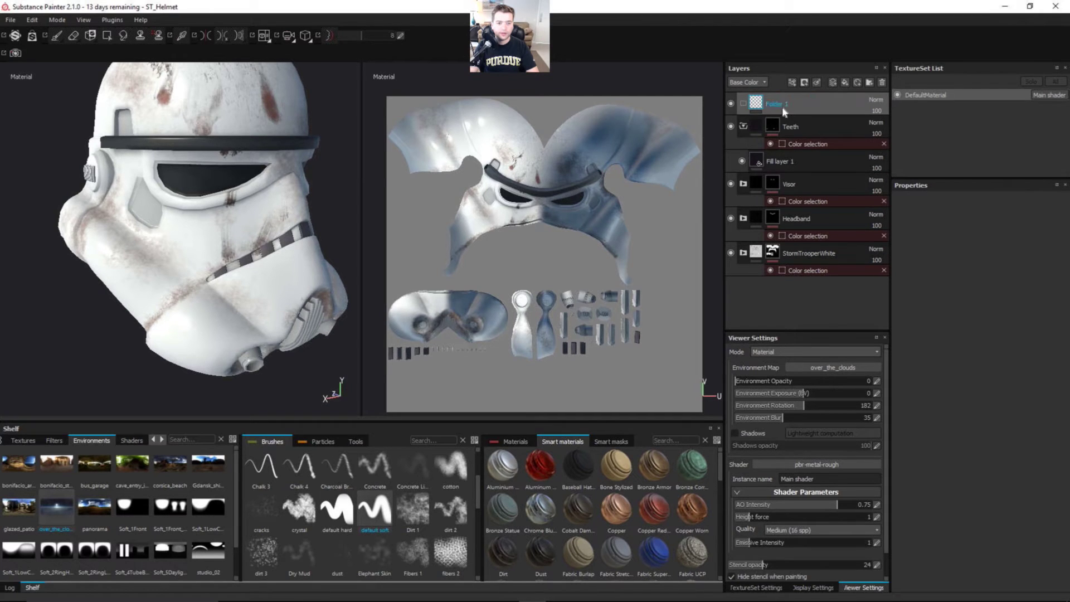
click(742, 127)
double_click(789, 105)
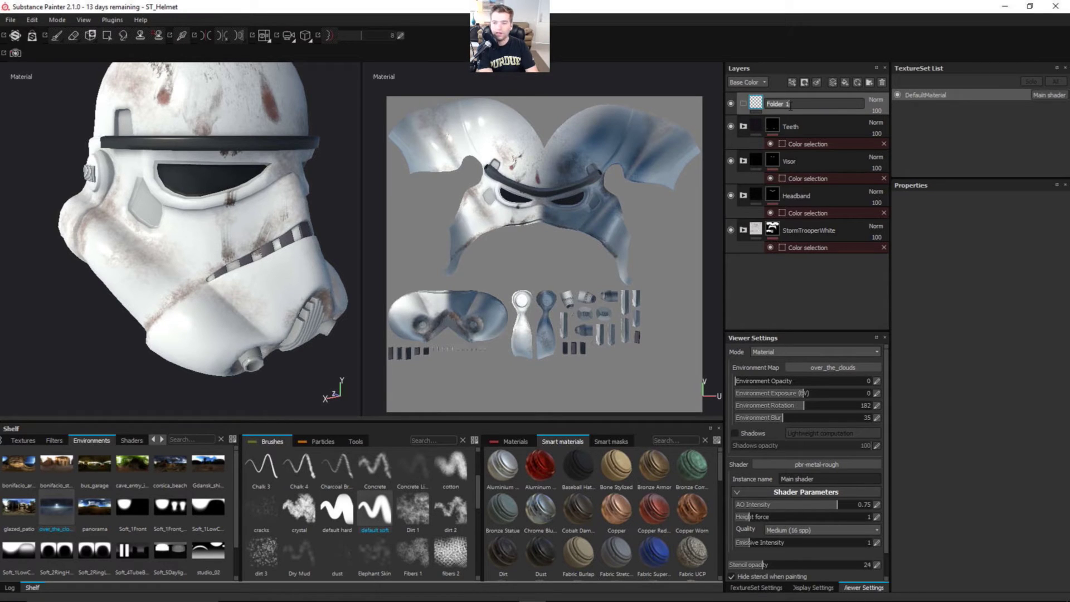
text(Cheek)
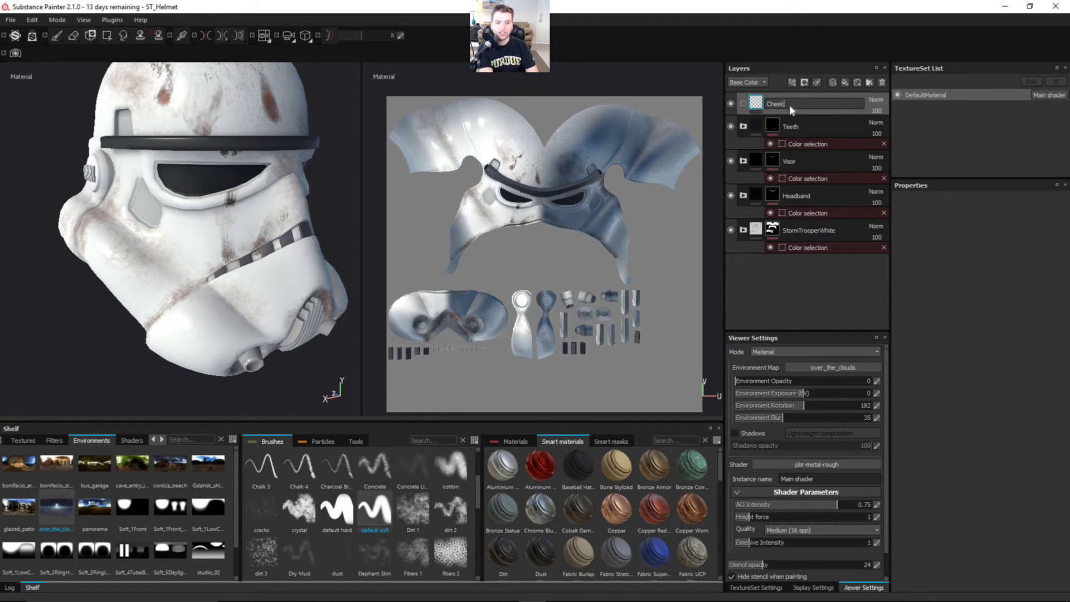
key(Return)
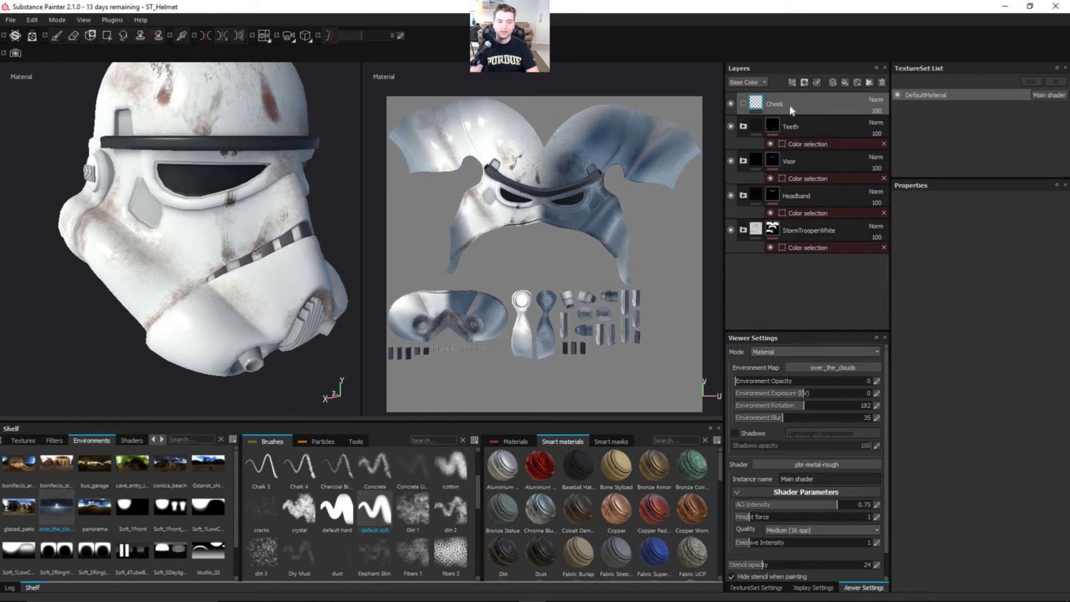
click(843, 82)
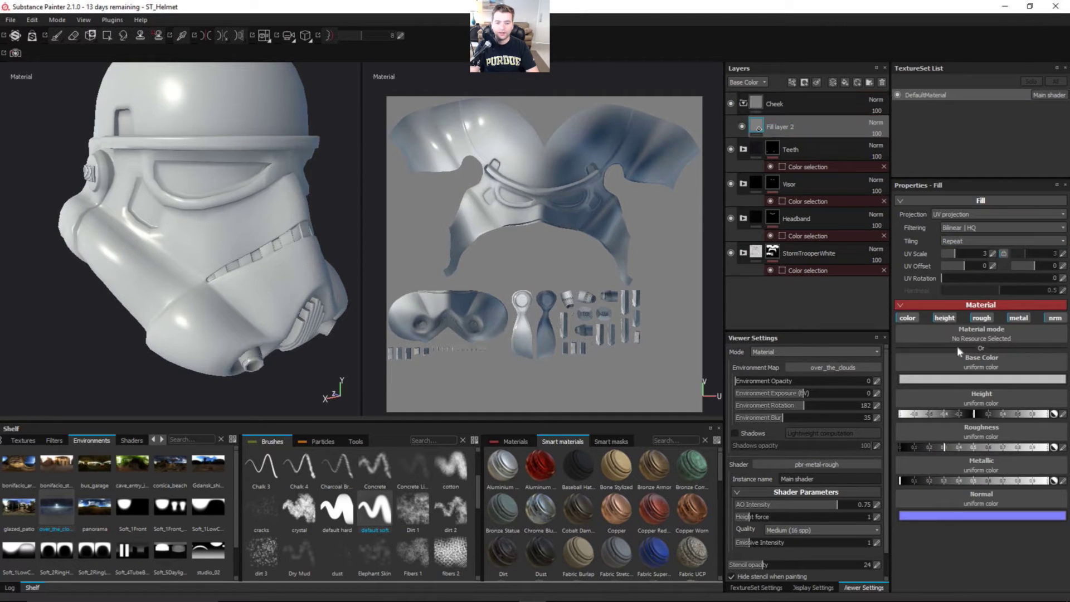
Switch off height, roughness, metallic and normal on Fill layer 2 so only base colour remains
click(944, 317)
click(981, 318)
click(1017, 317)
click(1054, 318)
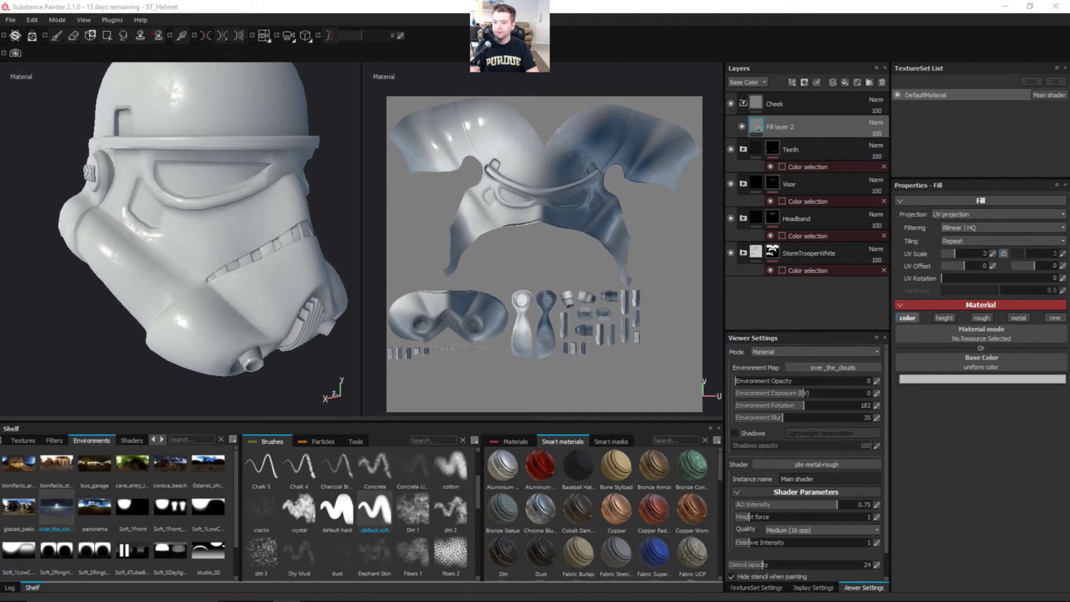
Give the Cheek folder a black mask with a colour selection of the pink ID area
click(800, 105)
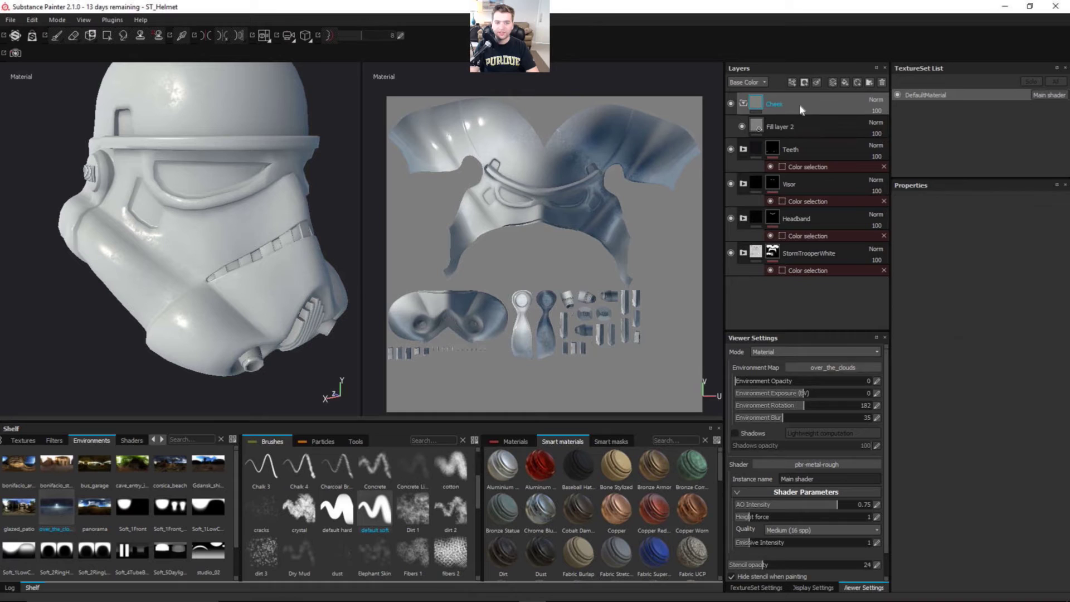
right_click(800, 105)
click(847, 131)
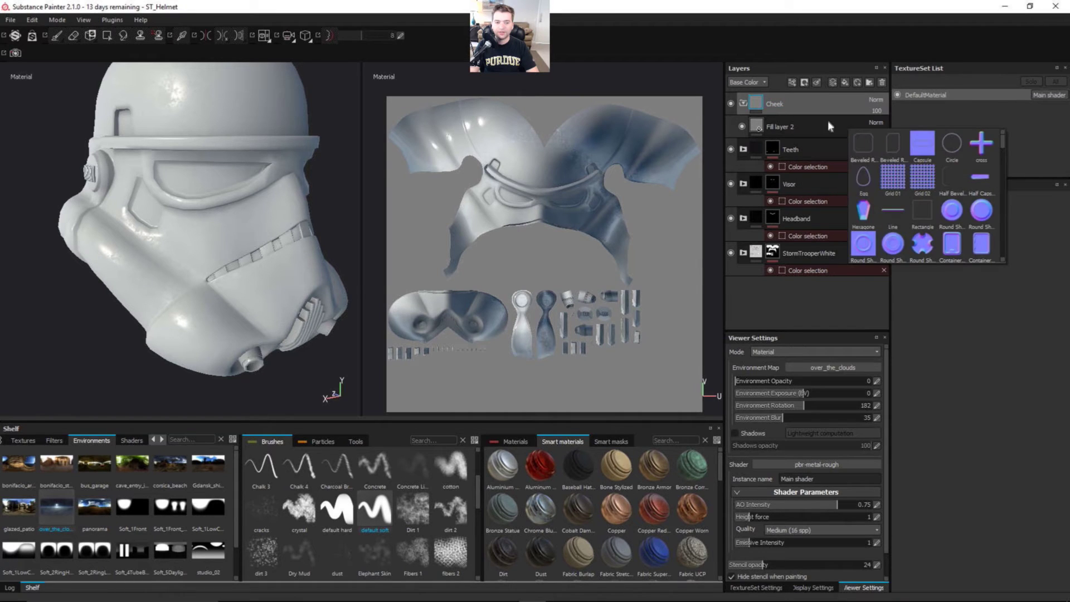
right_click(797, 104)
click(824, 120)
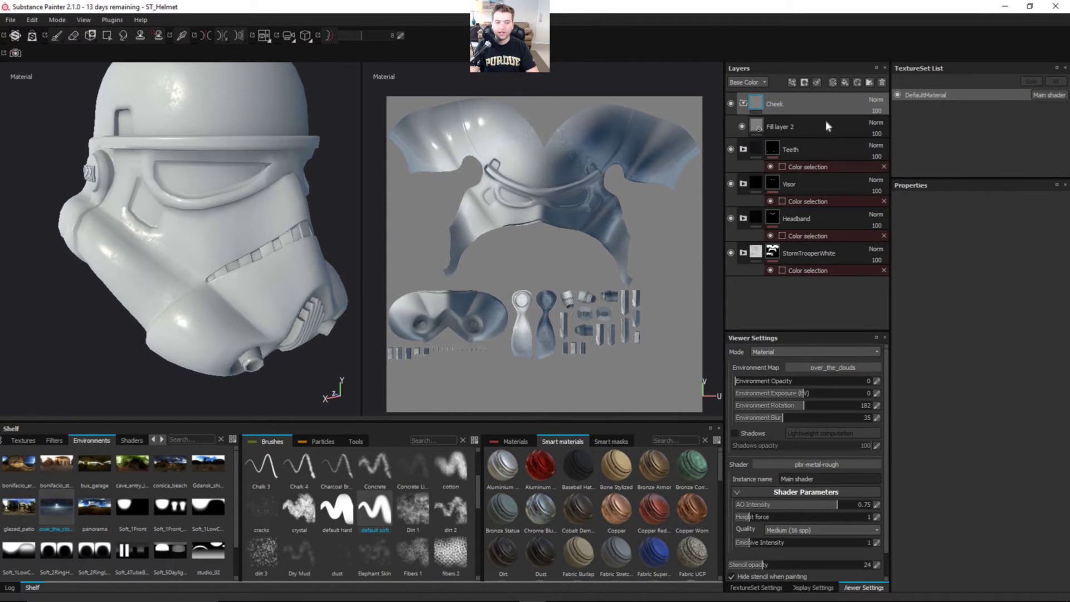
right_click(812, 107)
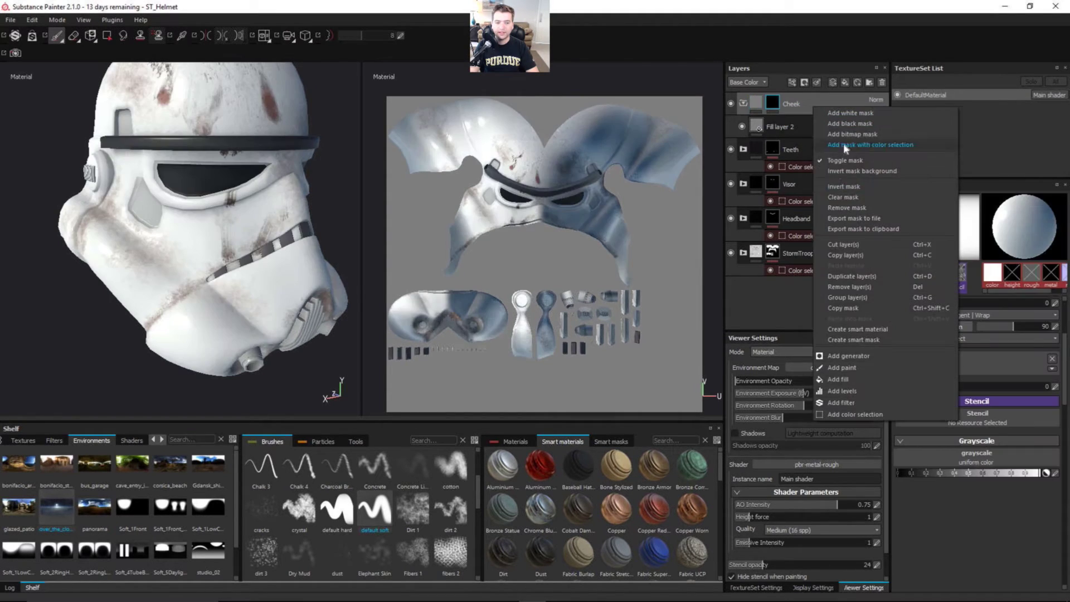
click(868, 414)
click(1048, 288)
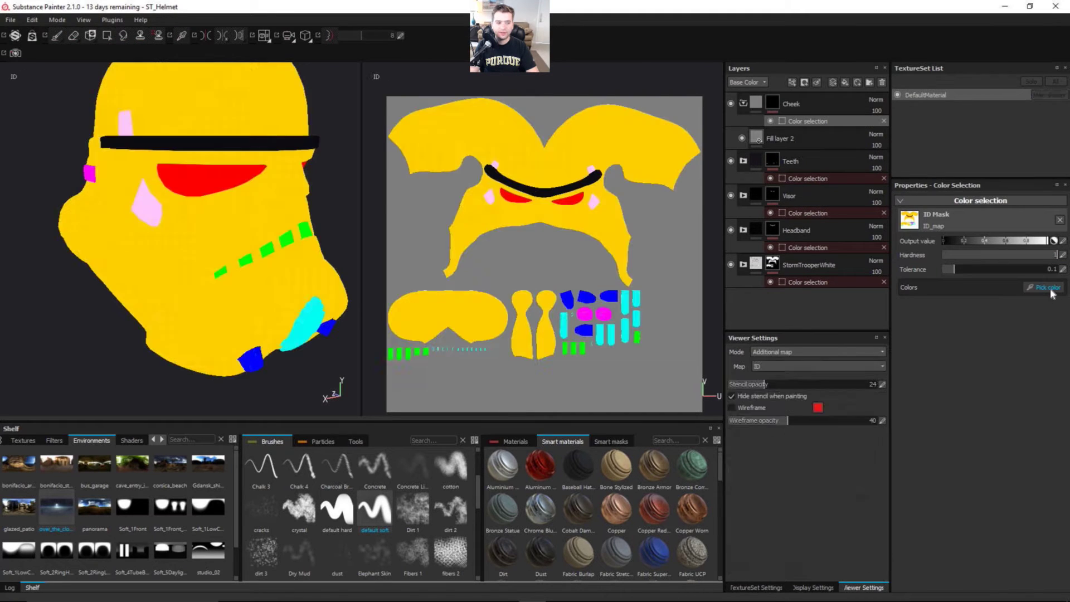
click(491, 194)
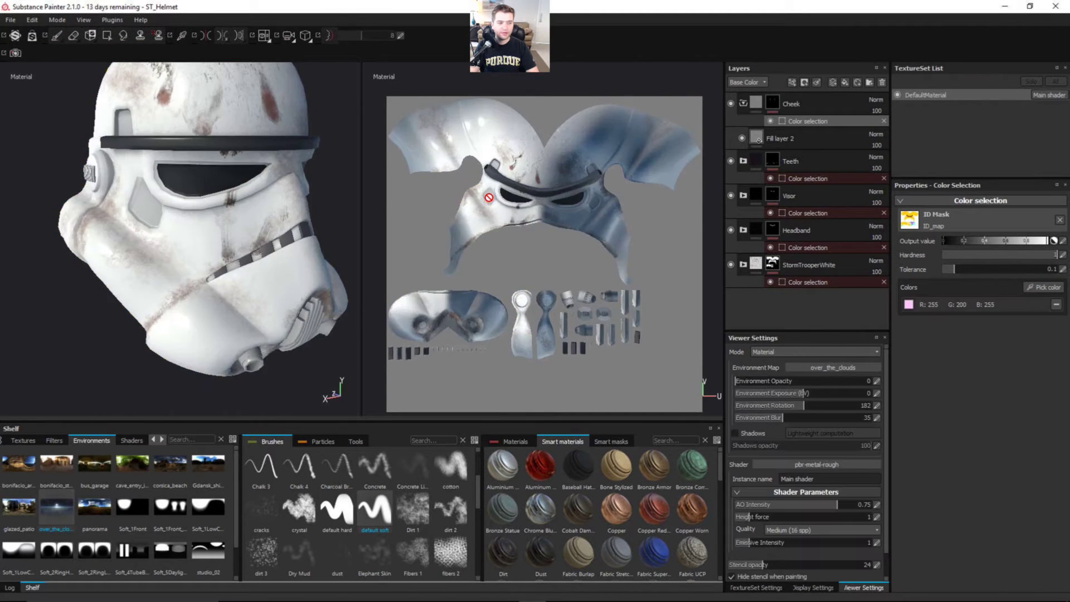
Set the cheek fill's base colour to near-black blue (RGB 0.039/0.045/0.060)
click(804, 139)
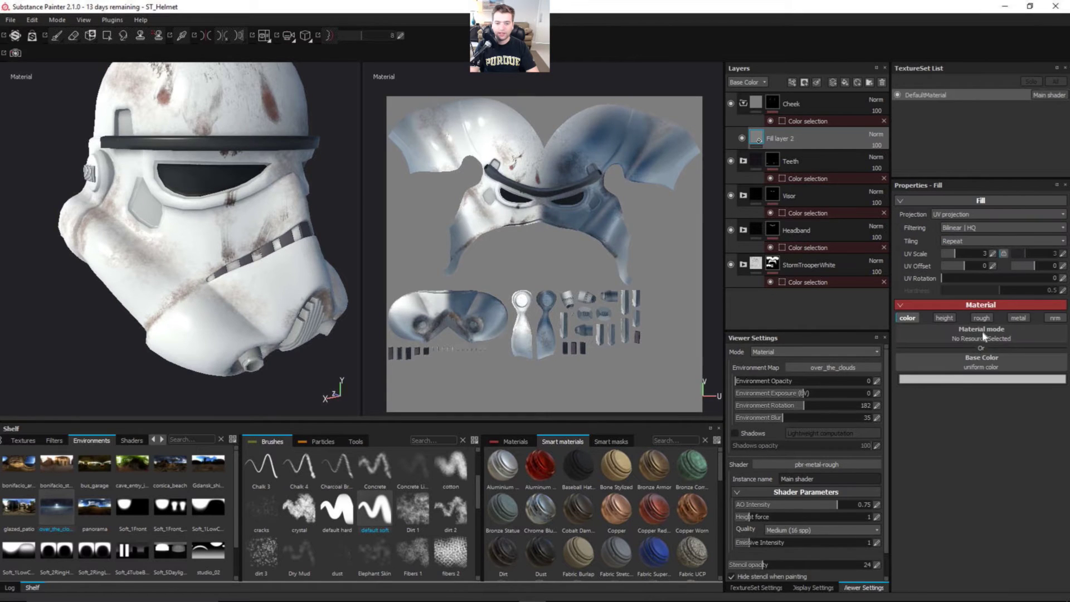
click(971, 380)
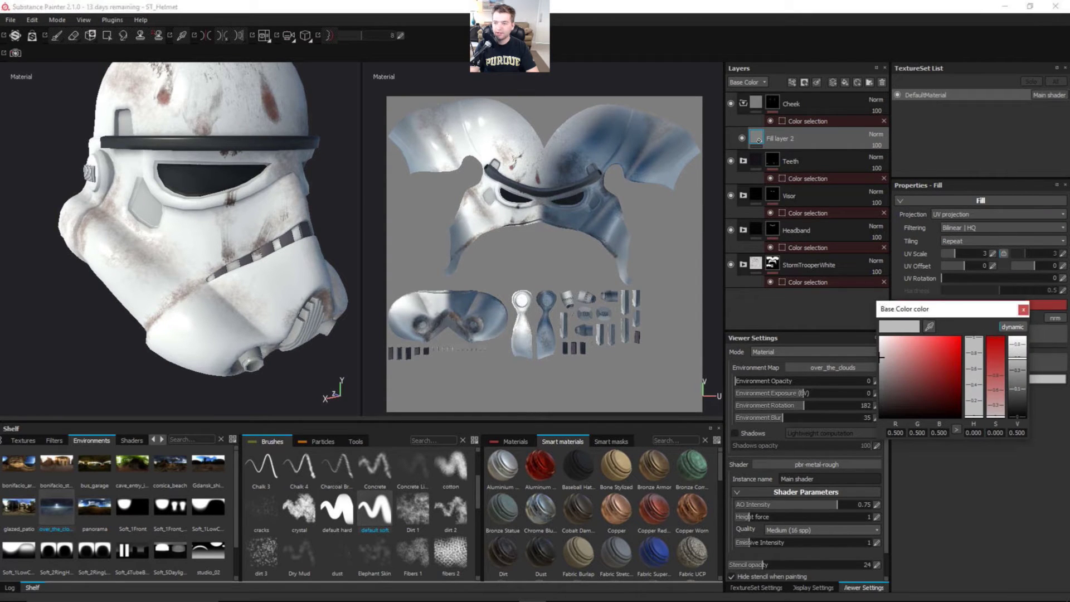
click(930, 327)
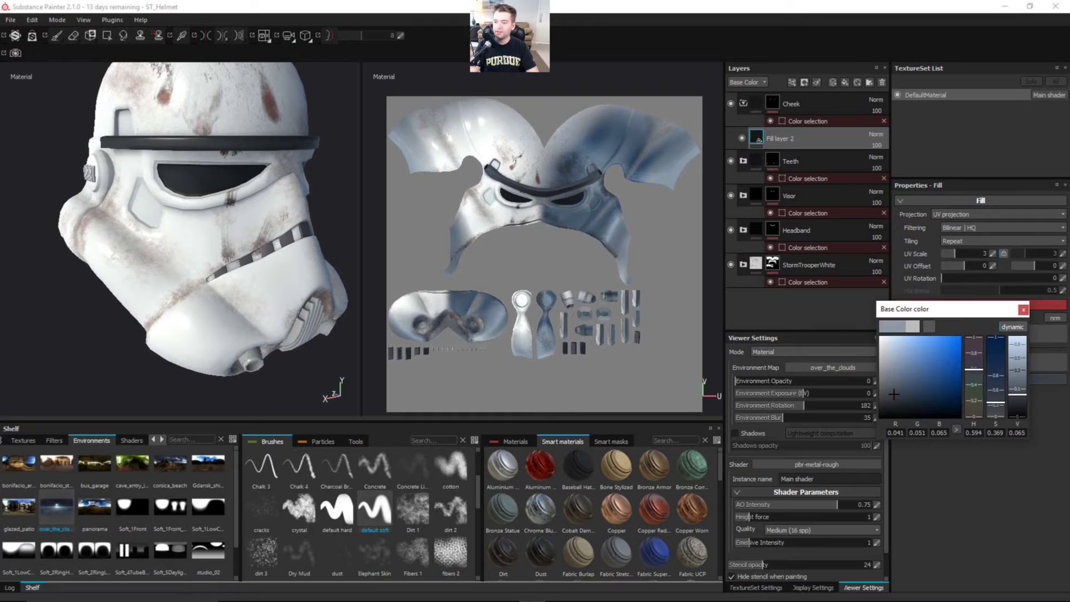
click(440, 326)
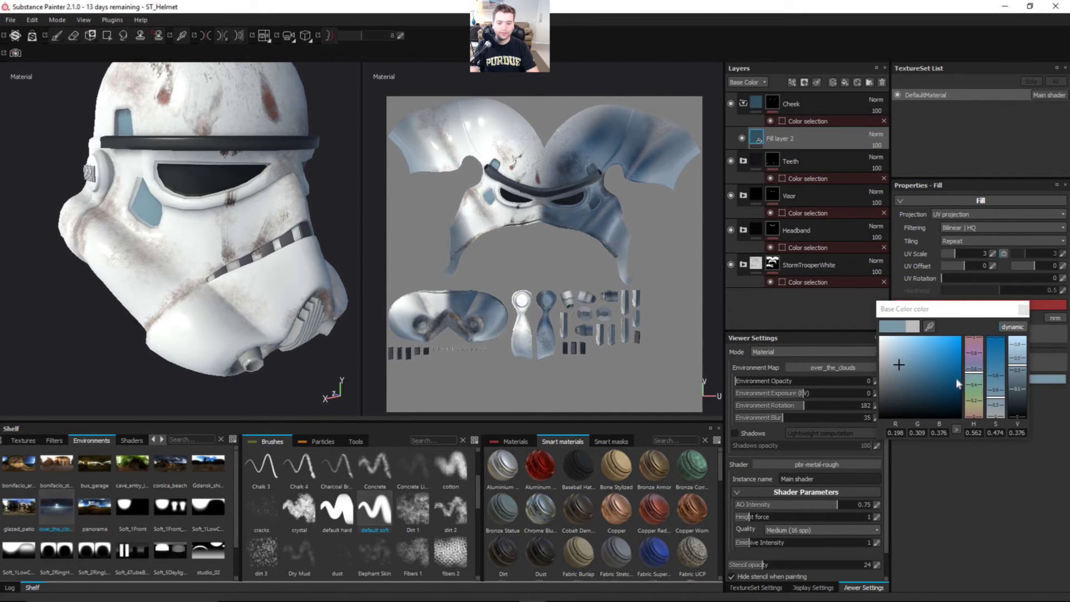
click(907, 376)
drag(906, 379, 905, 383)
click(929, 327)
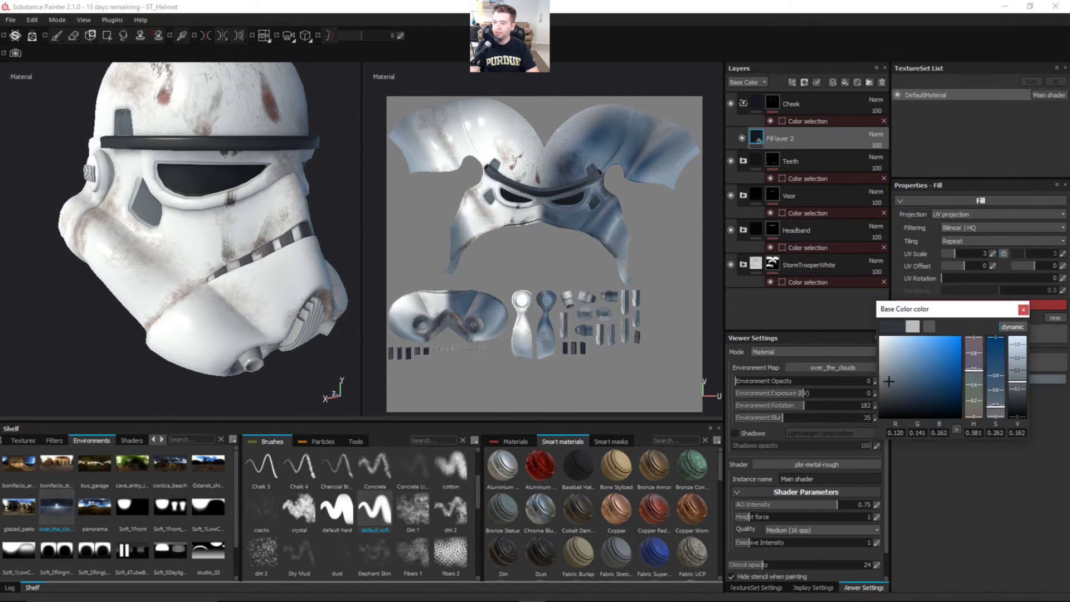
drag(893, 404, 892, 381)
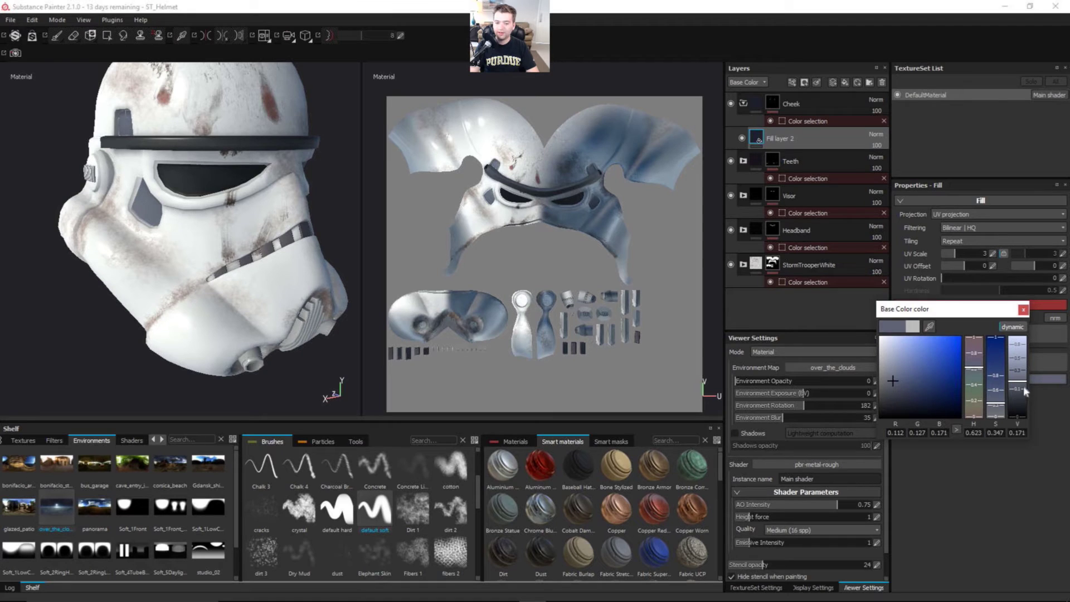
drag(1024, 386, 1019, 400)
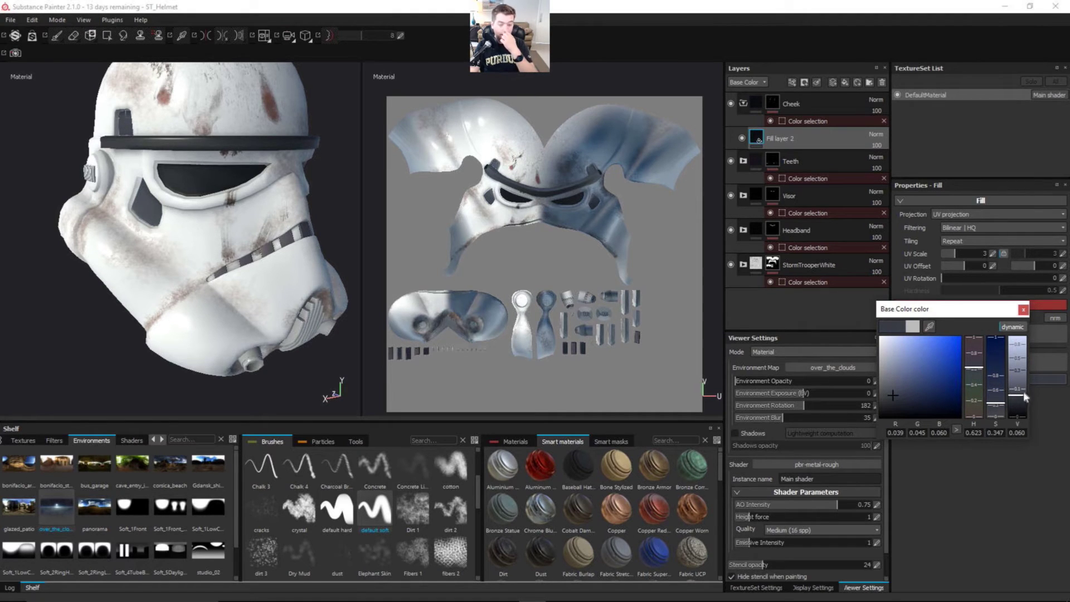
click(84, 155)
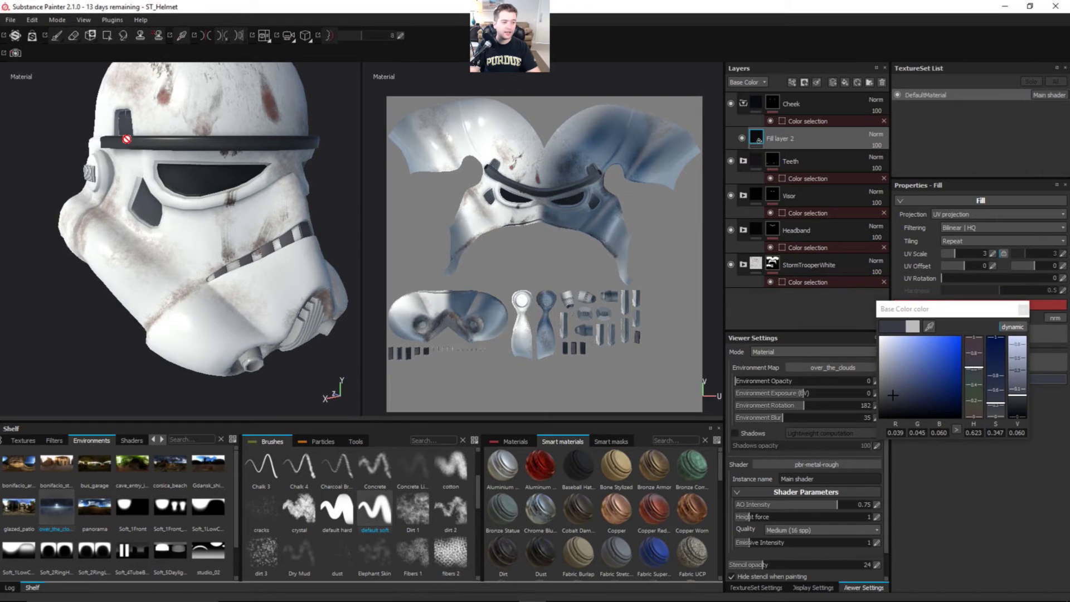
Raise the Cheek colour-selection tolerance to 0.86, checking the cheek panels' coverage on the helmet
click(1022, 310)
click(806, 121)
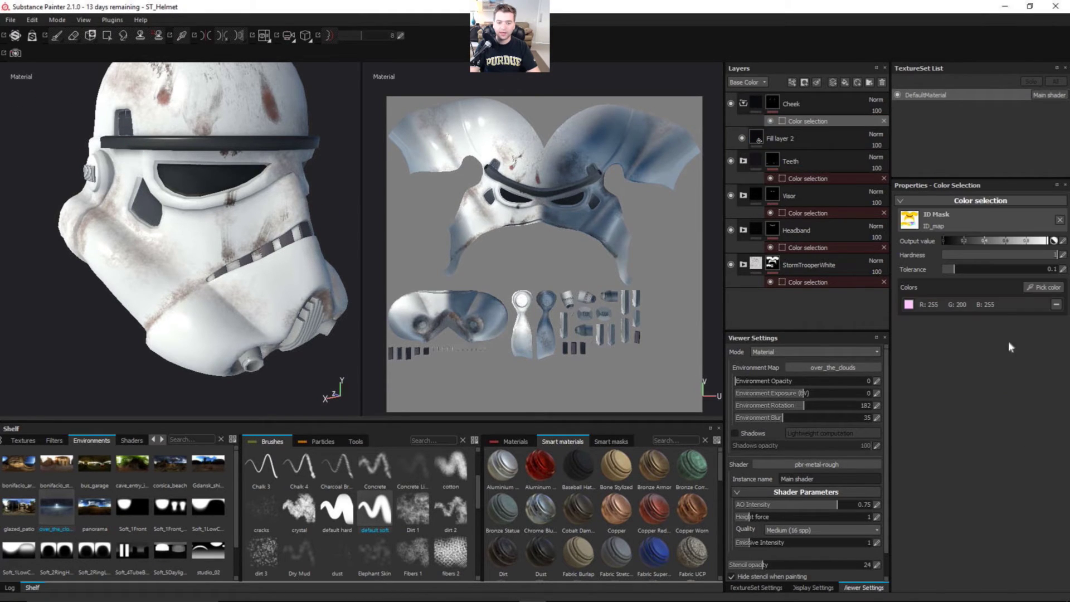
drag(960, 272, 990, 275)
alt+drag(243, 183, 267, 189)
alt+right_drag(268, 189, 300, 223)
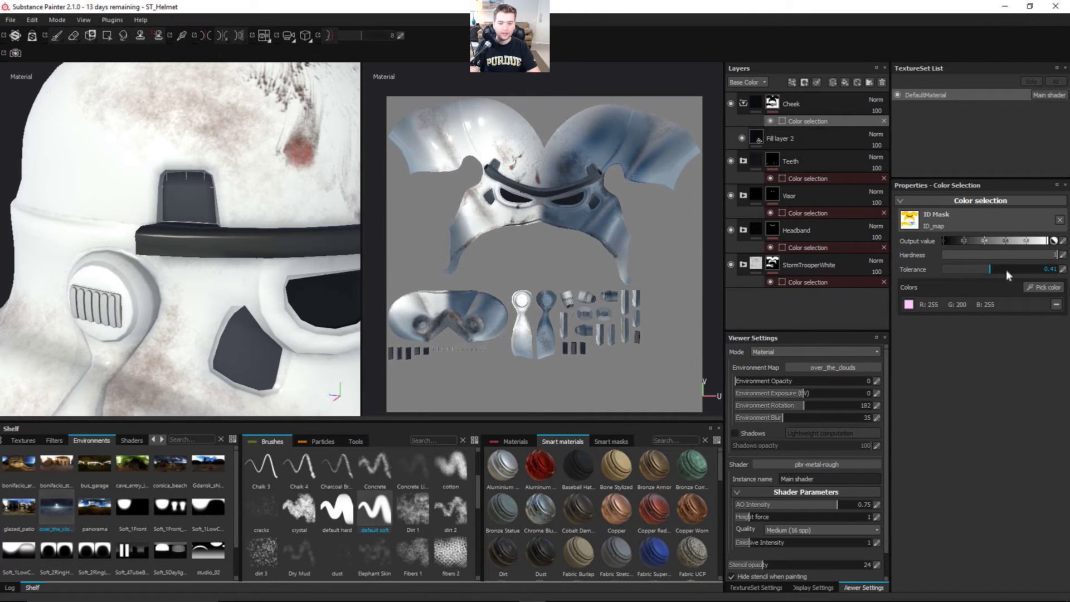
drag(1005, 269, 1057, 270)
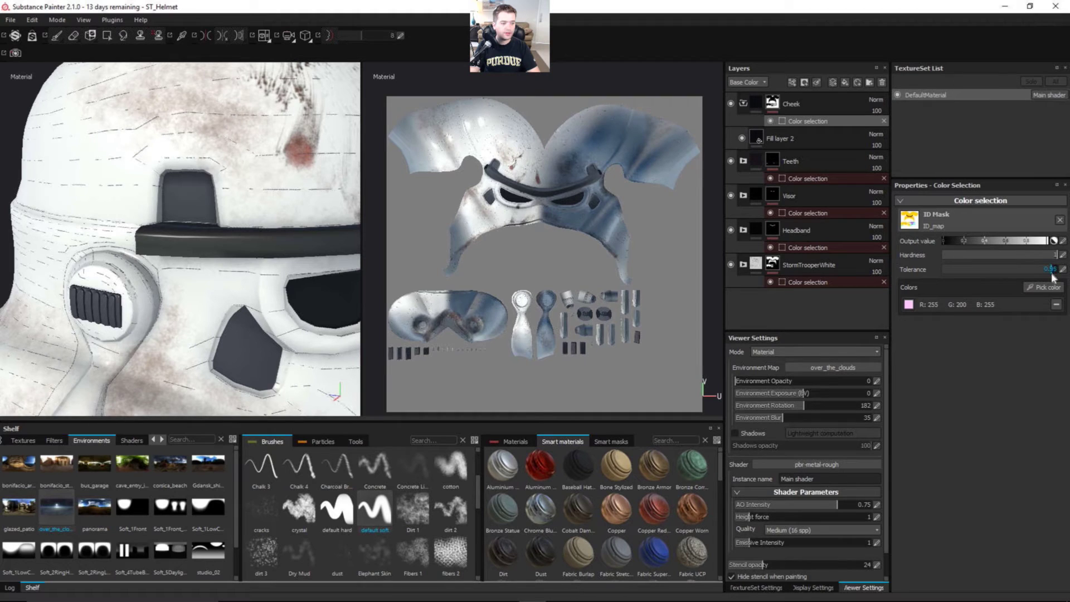
drag(1045, 272, 1042, 272)
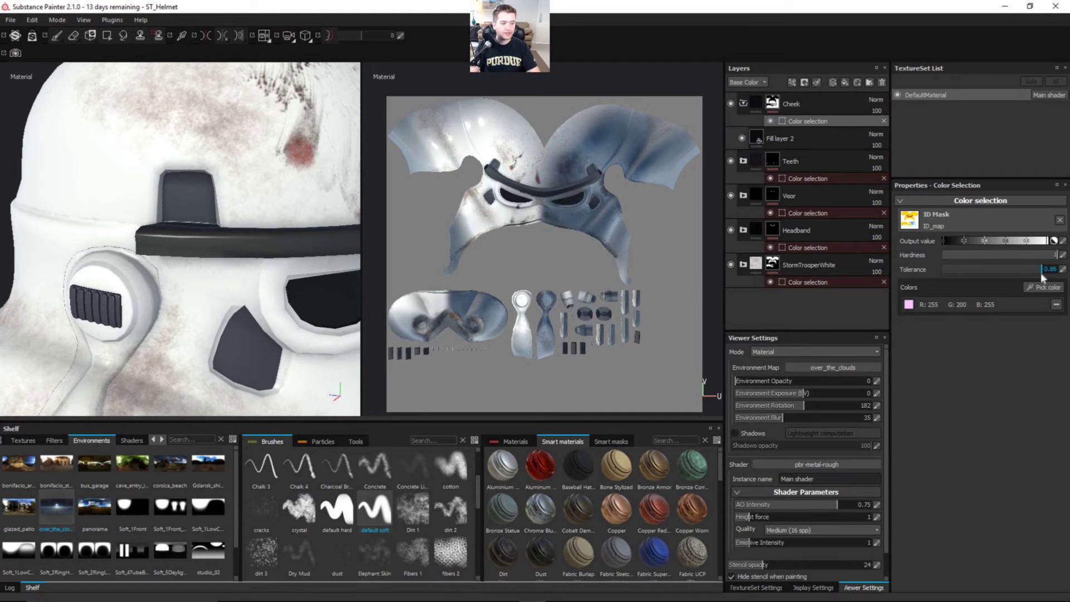
alt+drag(174, 270, 198, 251)
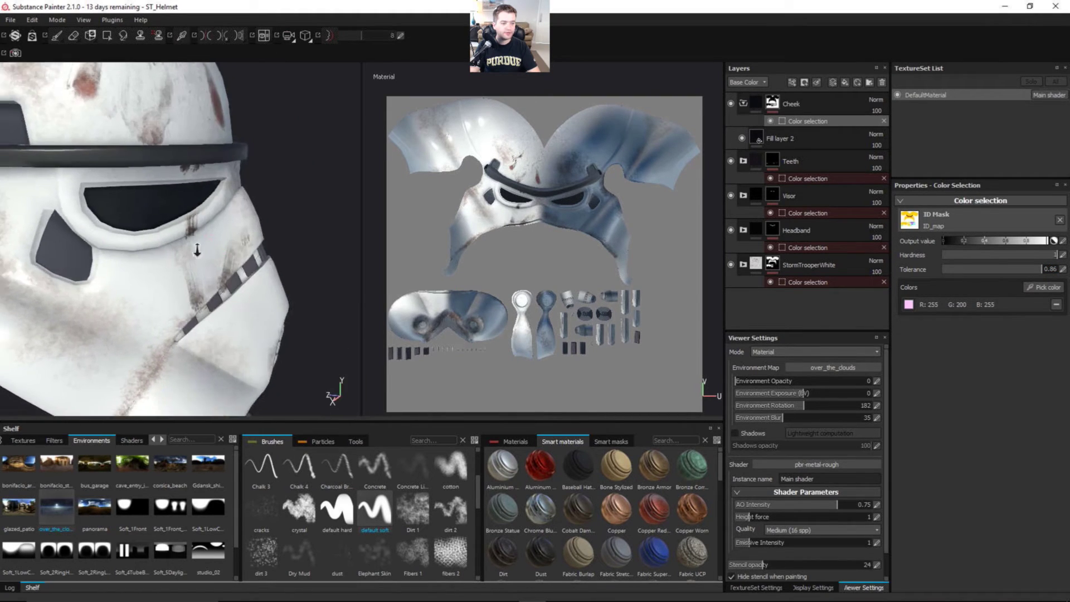
alt+right_drag(197, 250, 167, 252)
alt+drag(167, 252, 60, 255)
mouse_move(211, 282)
alt+mouse_down()
mouse_move(212, 215)
mouse_move(265, 249)
mouse_move(357, 242)
alt+mouse_up()
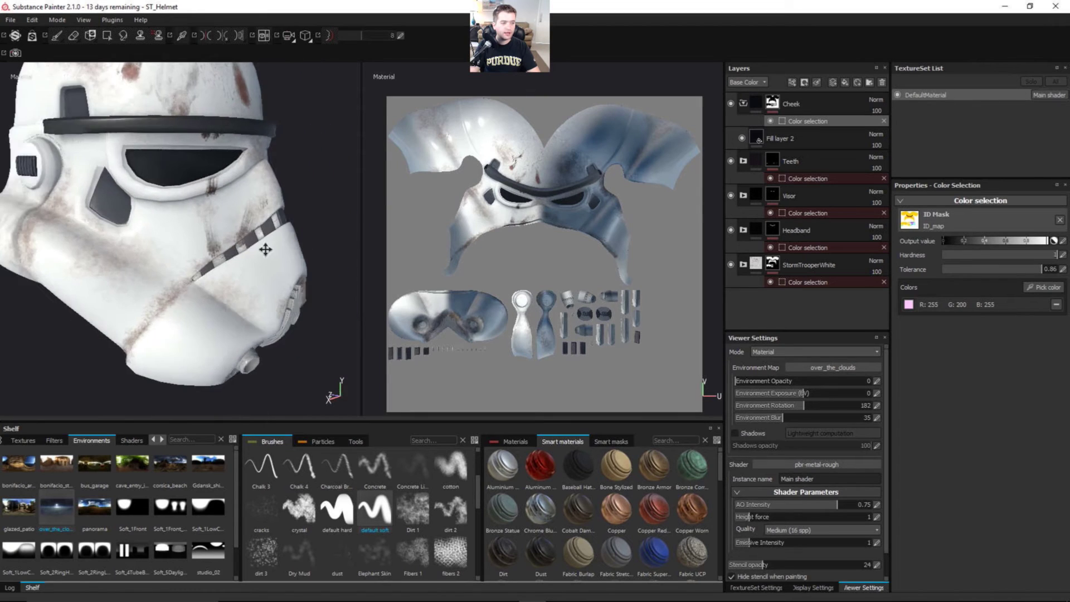
Create a new folder named Pipes above the Cheek folder
click(832, 106)
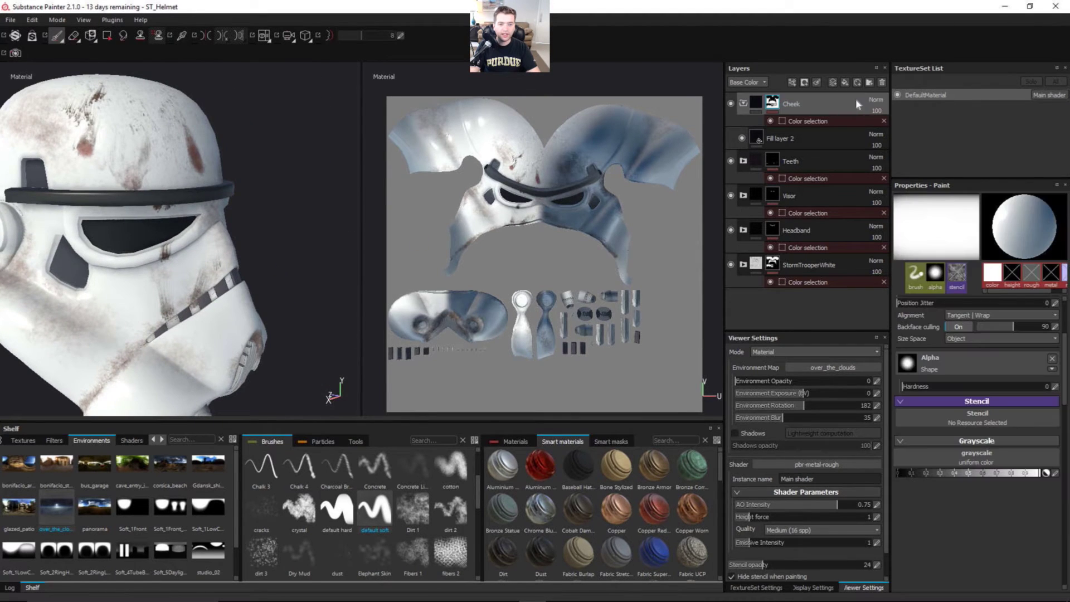
click(869, 83)
double_click(782, 102)
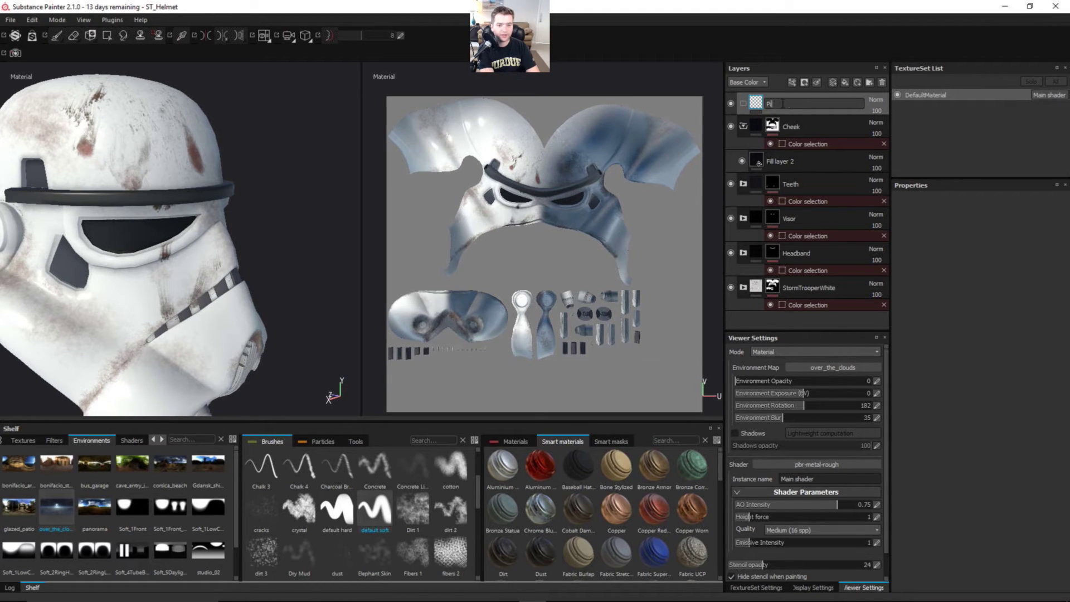
text(Pipes)
key(Return)
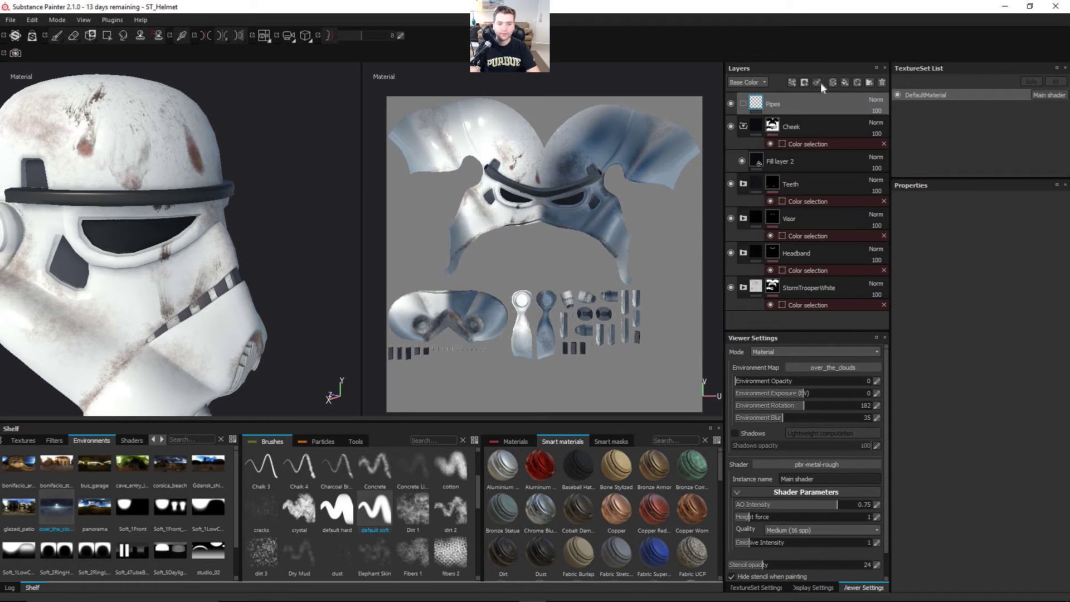
Add a fill layer named BaseColor with height, roughness, metallic and normal switched off
click(844, 83)
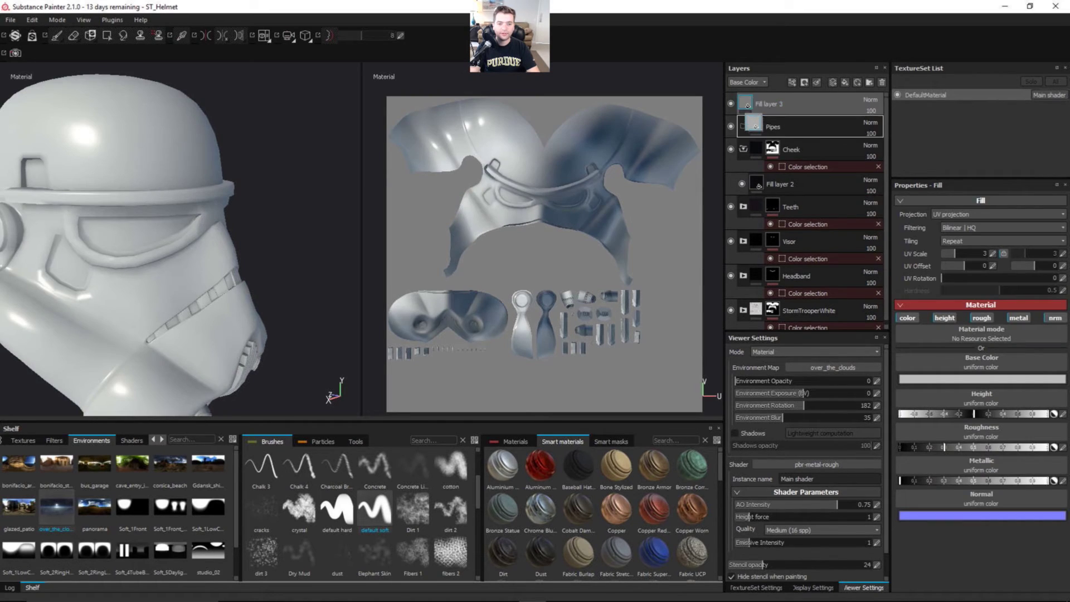
double_click(791, 126)
text(B)
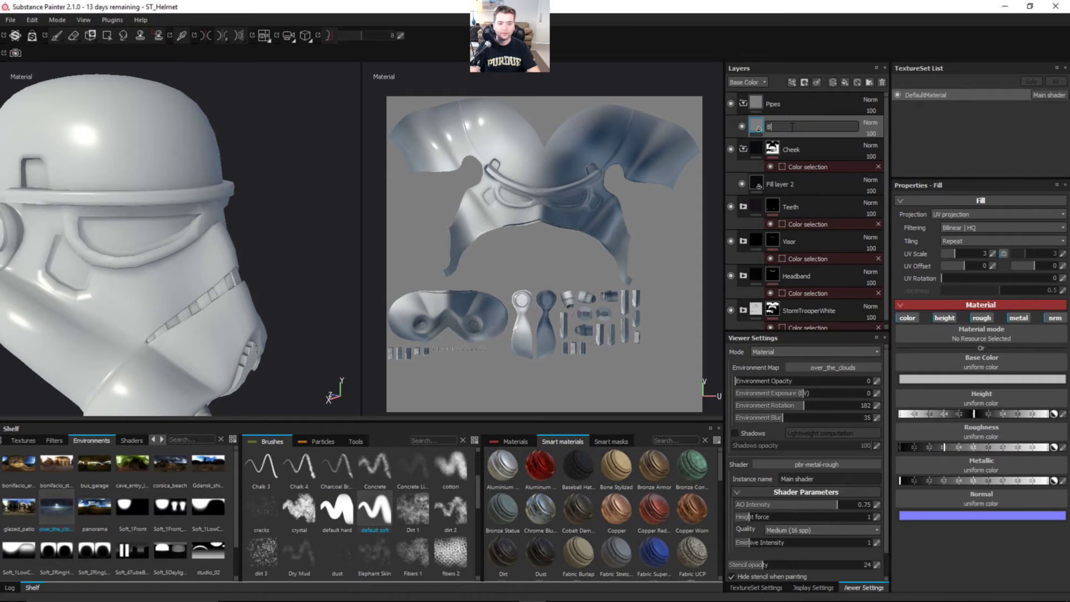
text(aseCol)
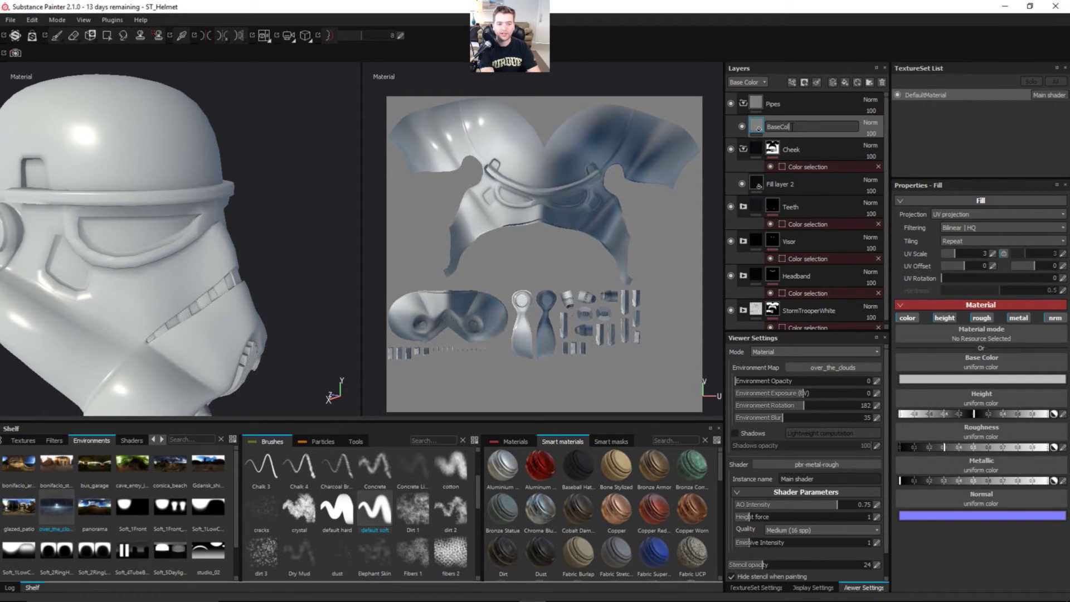
text(or)
key(Return)
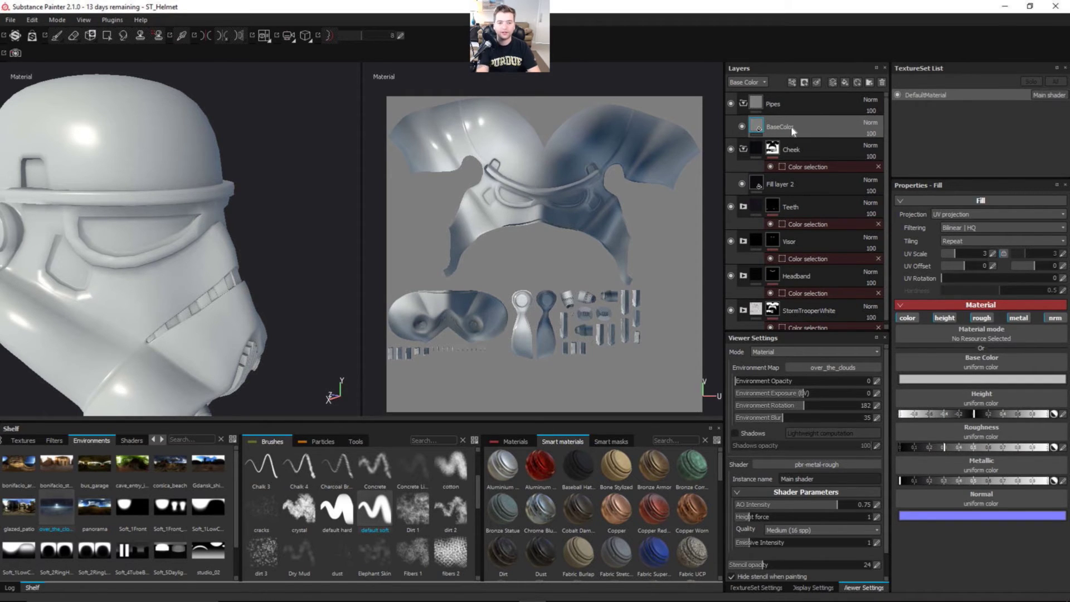
click(944, 318)
click(981, 317)
click(1018, 318)
click(1054, 317)
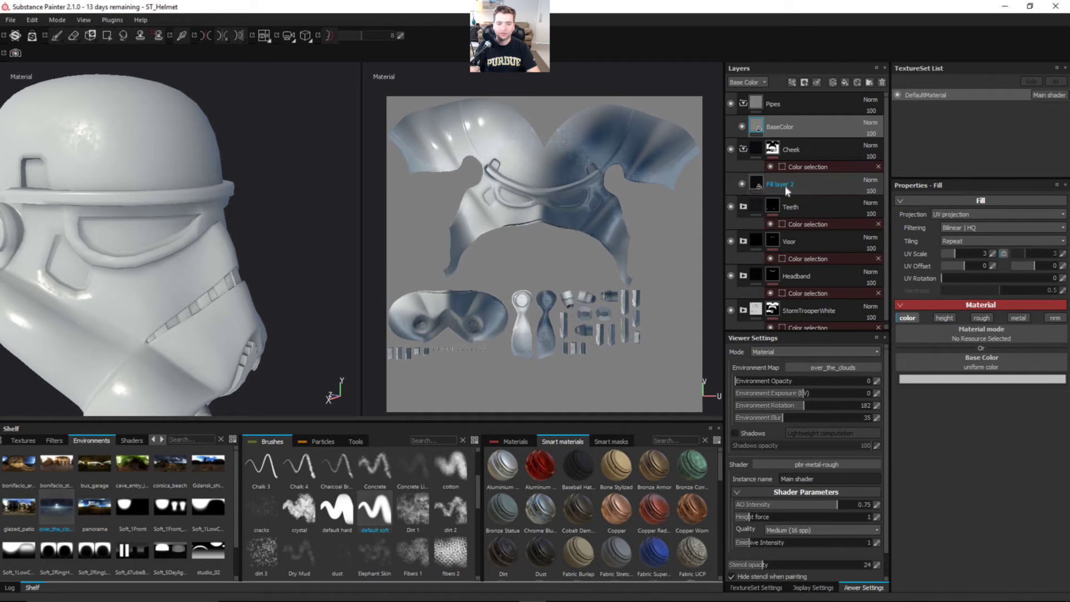
Rename Fill layer 2 to BaseColorCheek and the BaseColor layer to BaseColorPipes
double_click(792, 184)
text(BaseColorCheek)
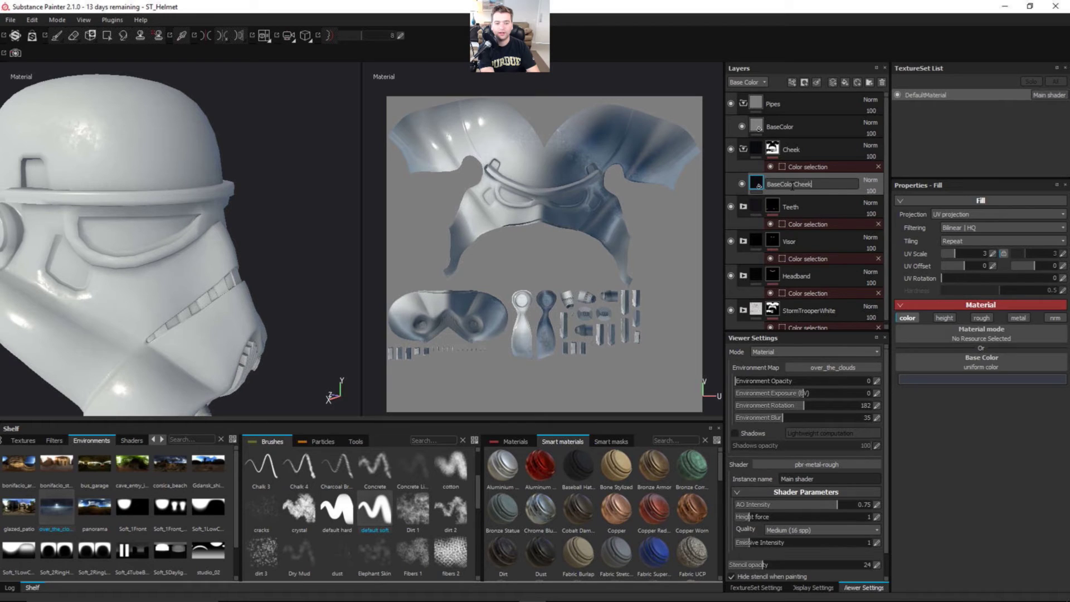
key(Return)
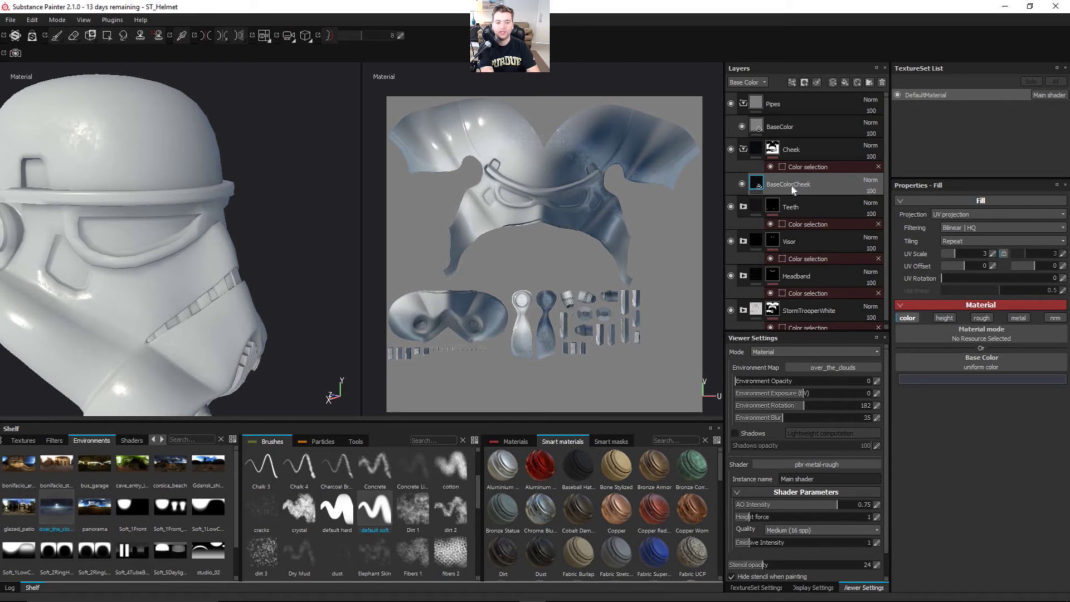
click(790, 129)
double_click(792, 128)
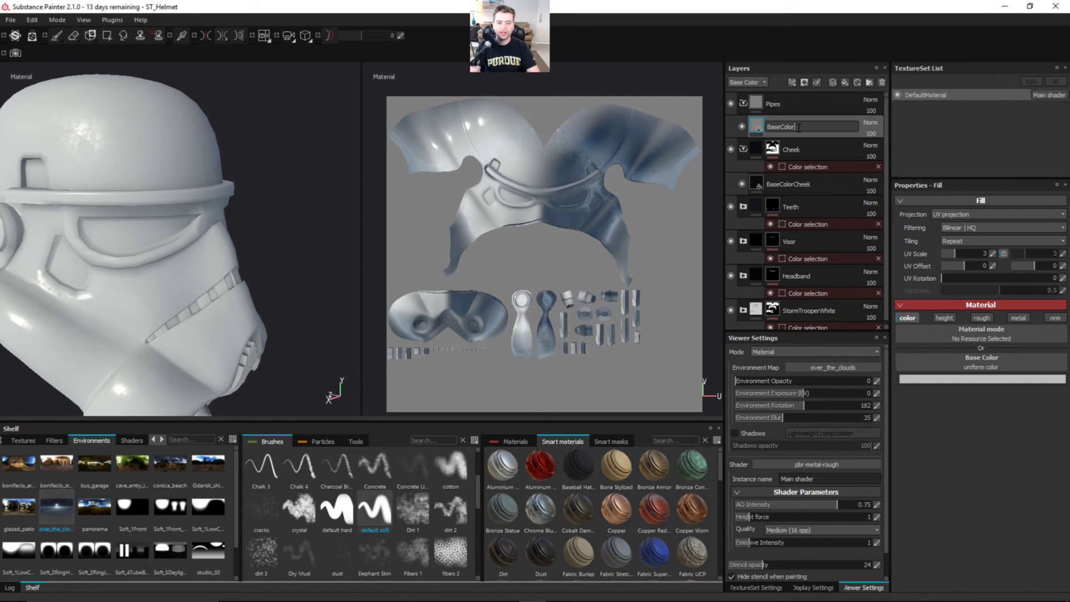
text(Pipes)
key(Return)
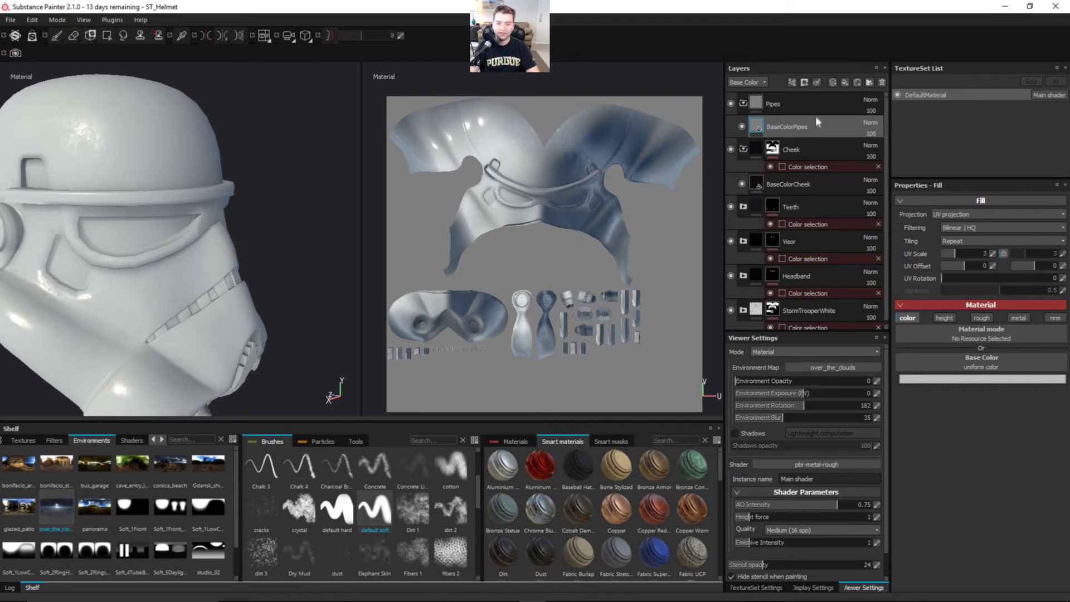
Set the pipes fill's base colour to black
click(970, 380)
click(883, 417)
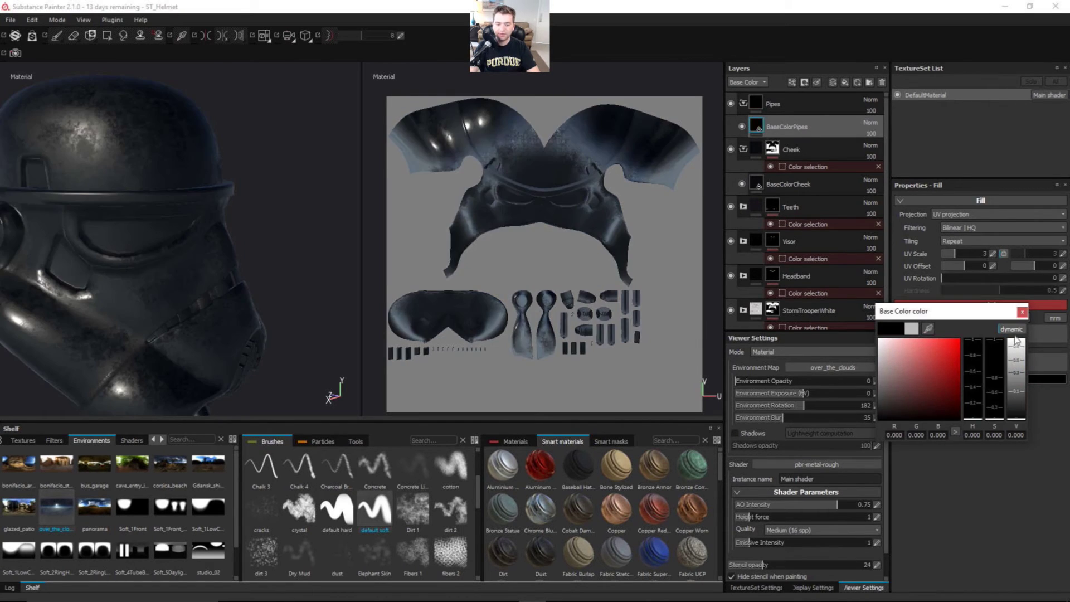
click(1022, 311)
Give the Pipes folder a black mask with a colour selection, ready to pick from the ID map
click(813, 110)
right_click(813, 110)
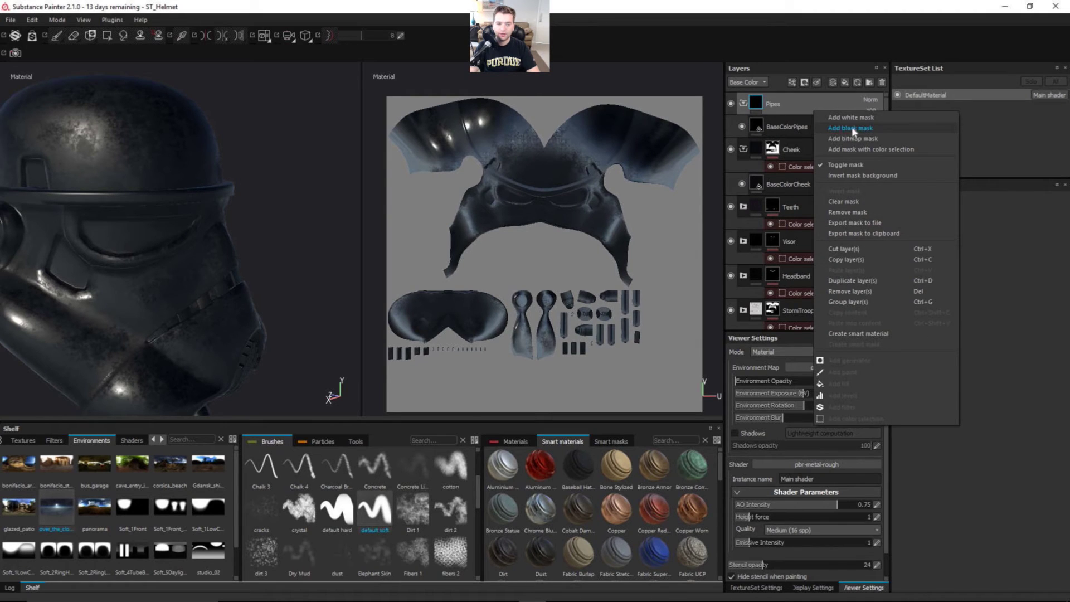
click(850, 131)
right_click(821, 108)
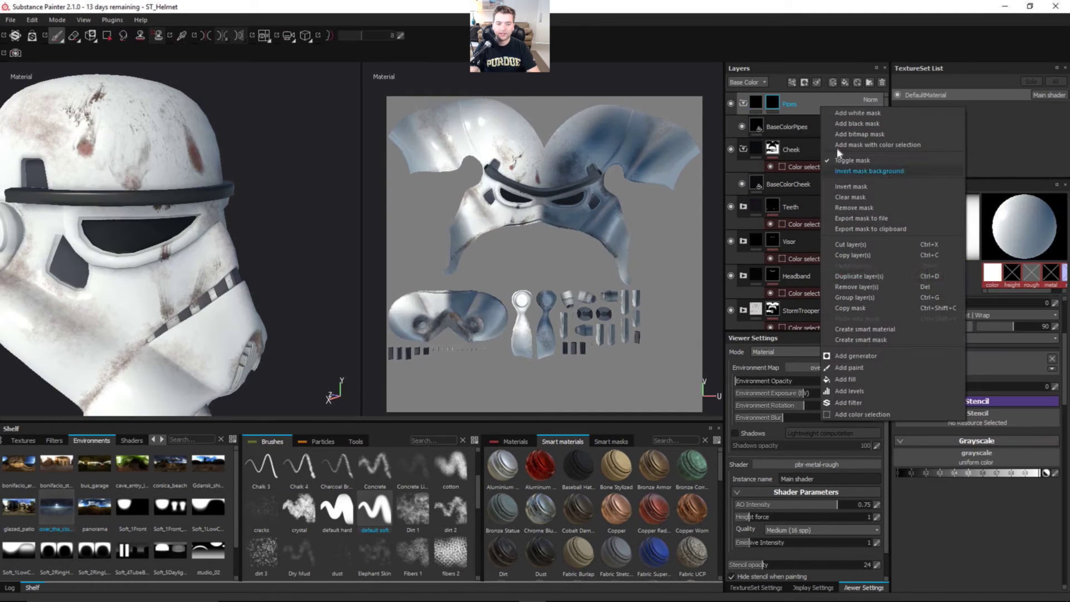
click(882, 414)
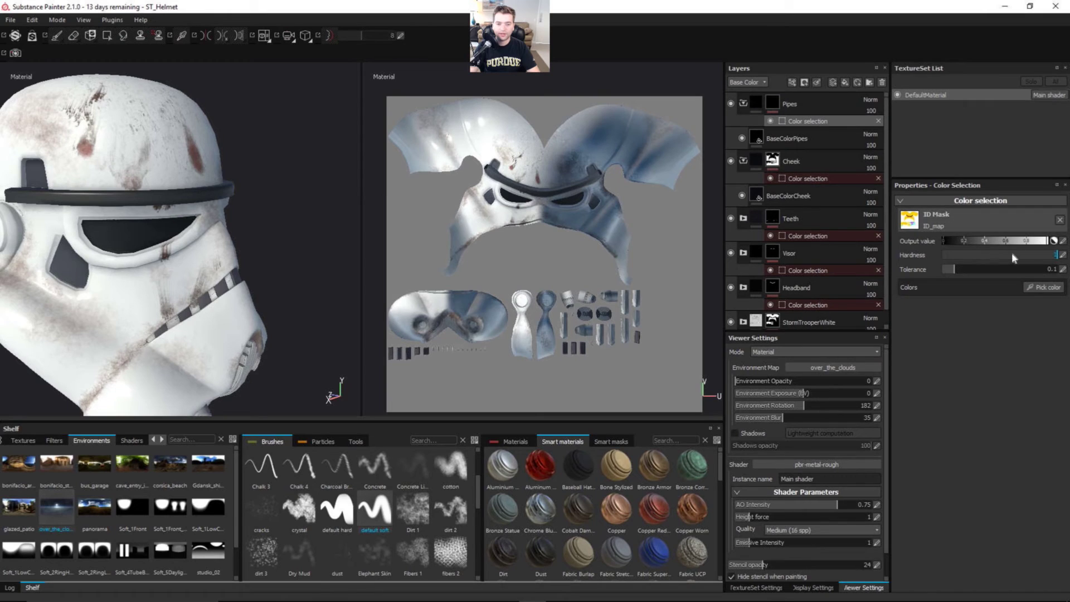
click(1034, 290)
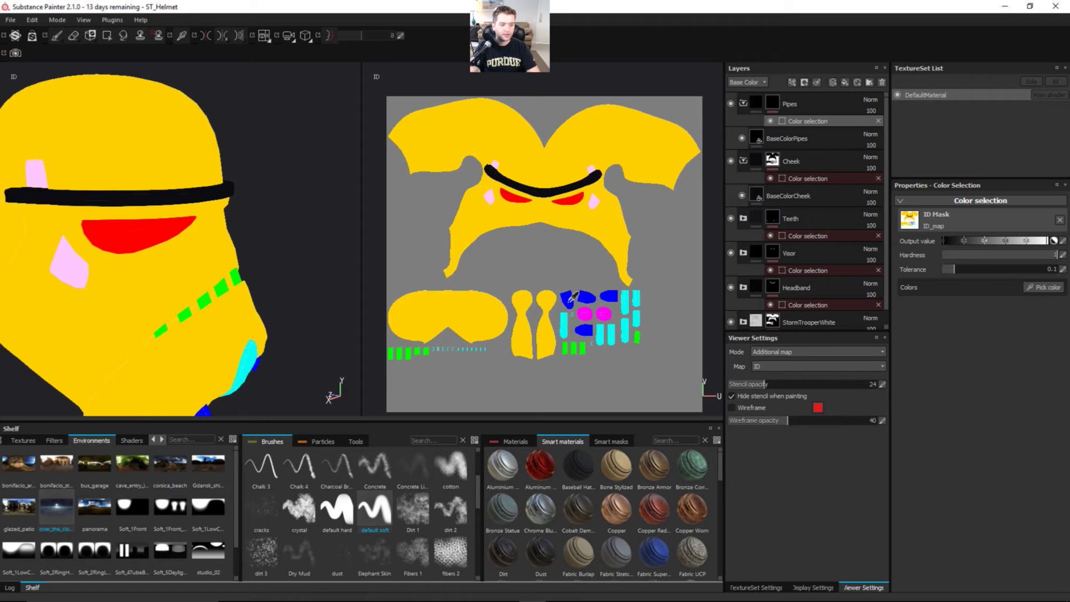
Pick the blue ID region for the Pipes mask and raise its tolerance to 0.68
click(568, 301)
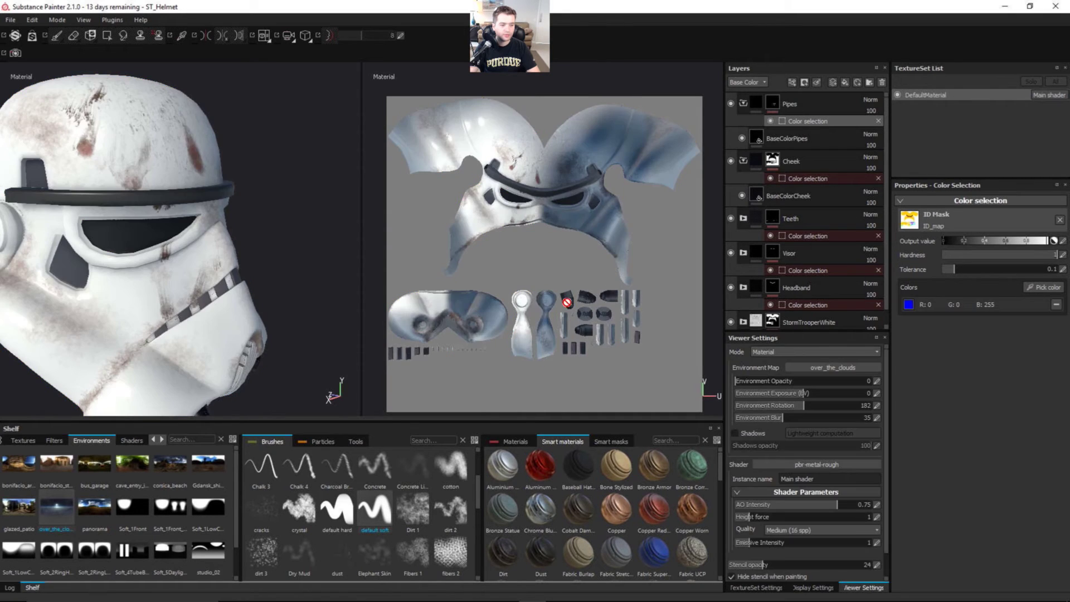
alt+drag(95, 294, 185, 256)
alt+right_drag(163, 336, 222, 282)
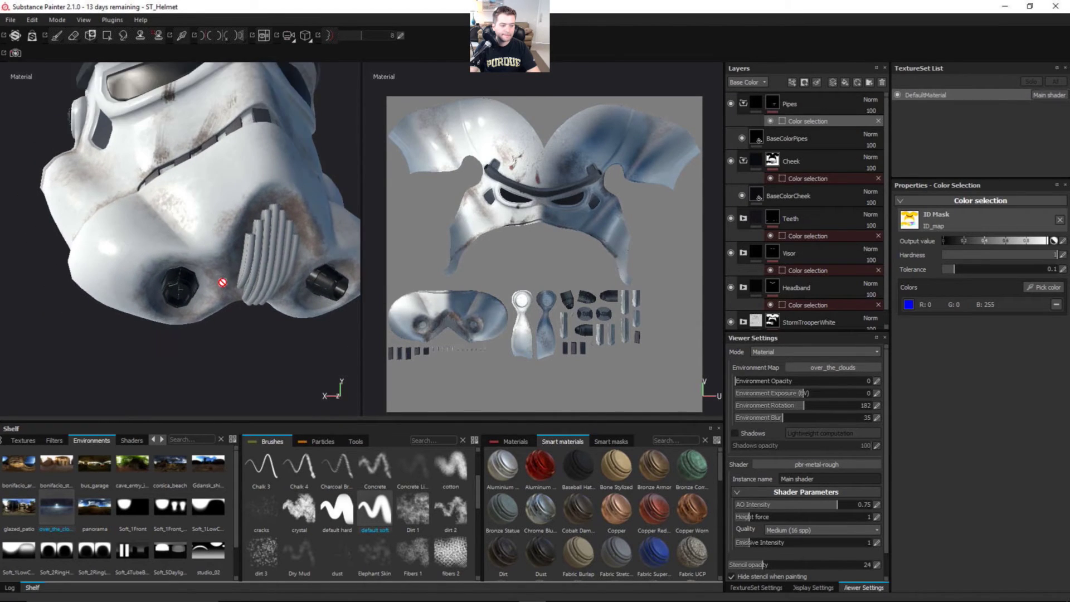
alt+drag(223, 282, 176, 285)
scroll(176, 285, up, 3)
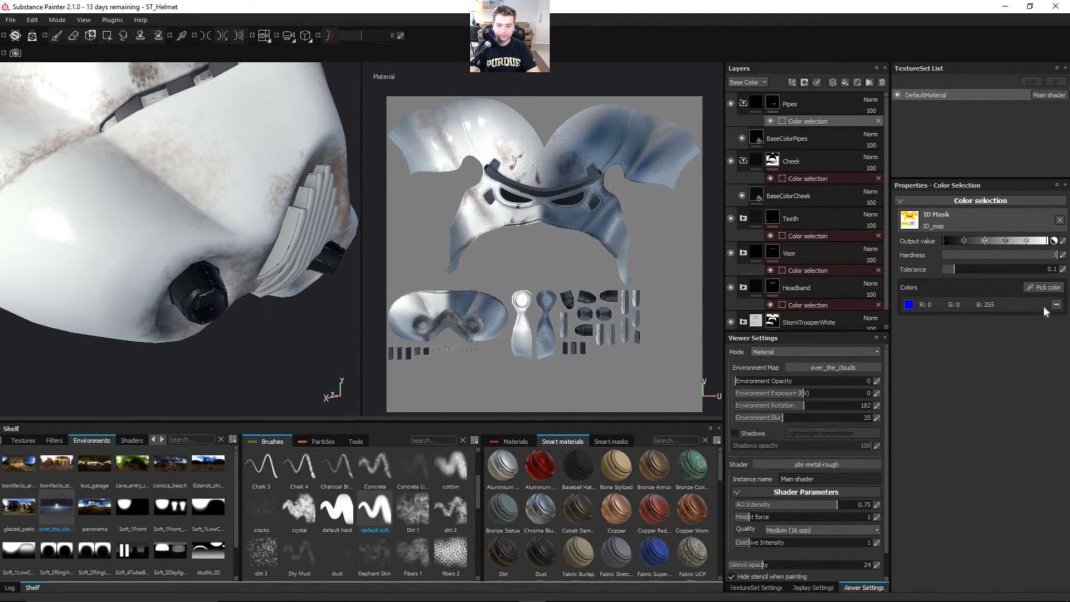
drag(967, 269, 1021, 271)
alt+drag(235, 284, 161, 265)
Orbit around the helmet to inspect the black chin and mouth pipes from the front
scroll(91, 277, down, 5)
alt+middle_drag(54, 248, 218, 250)
alt+right_drag(218, 250, 332, 219)
alt+drag(169, 241, 208, 244)
alt+middle_drag(208, 244, 61, 134)
alt+drag(182, 224, 240, 308)
alt+middle_drag(244, 311, 245, 309)
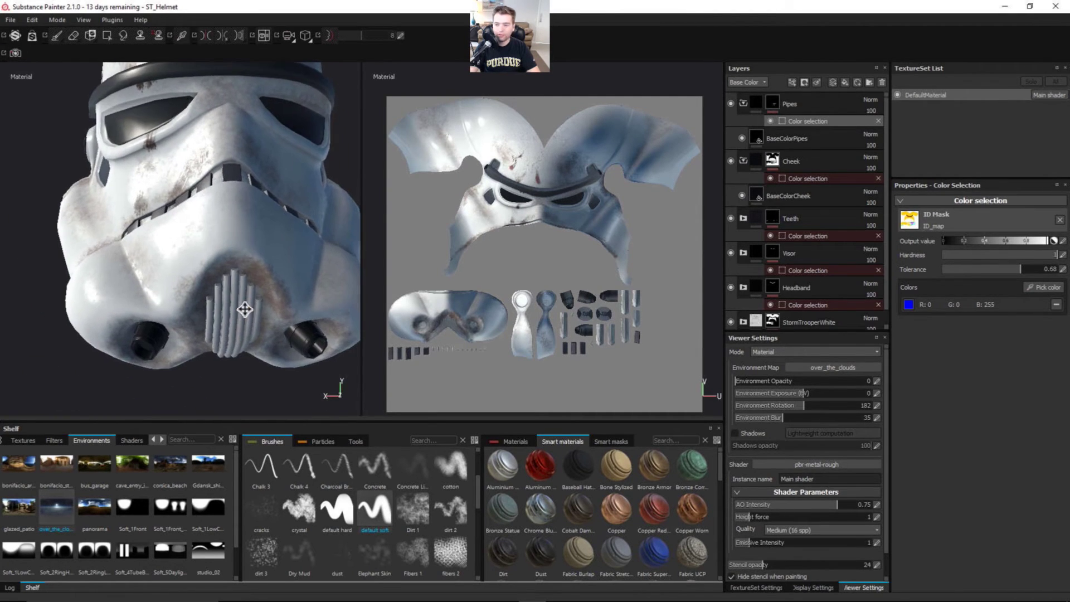
alt+drag(244, 309, 211, 271)
click(801, 103)
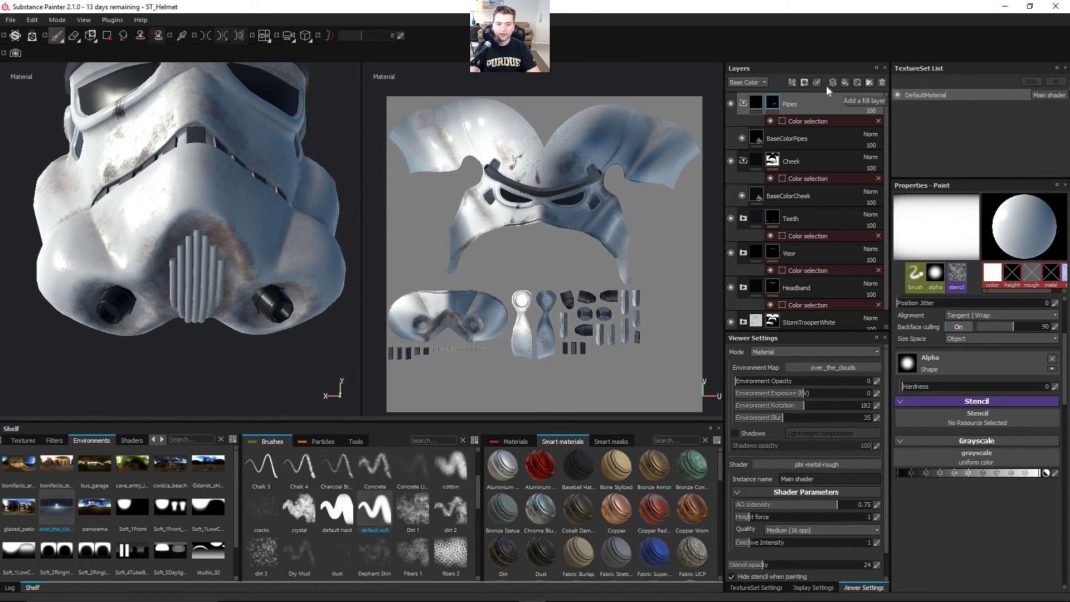
Create a Tubes folder containing a fill layer named TubesBaseColor
click(869, 82)
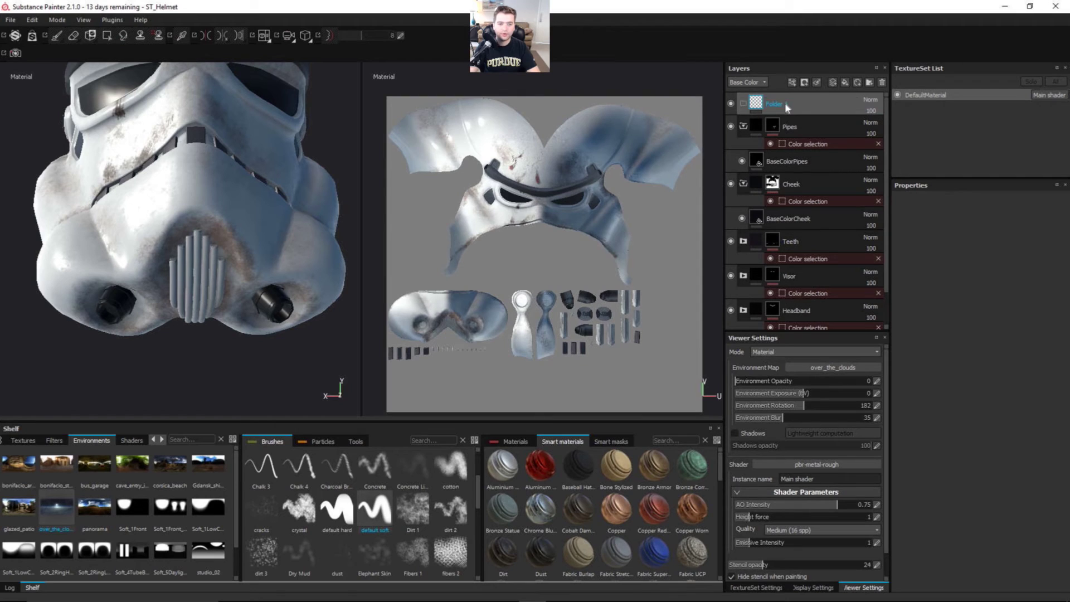
double_click(785, 102)
text(Tubes)
key(Return)
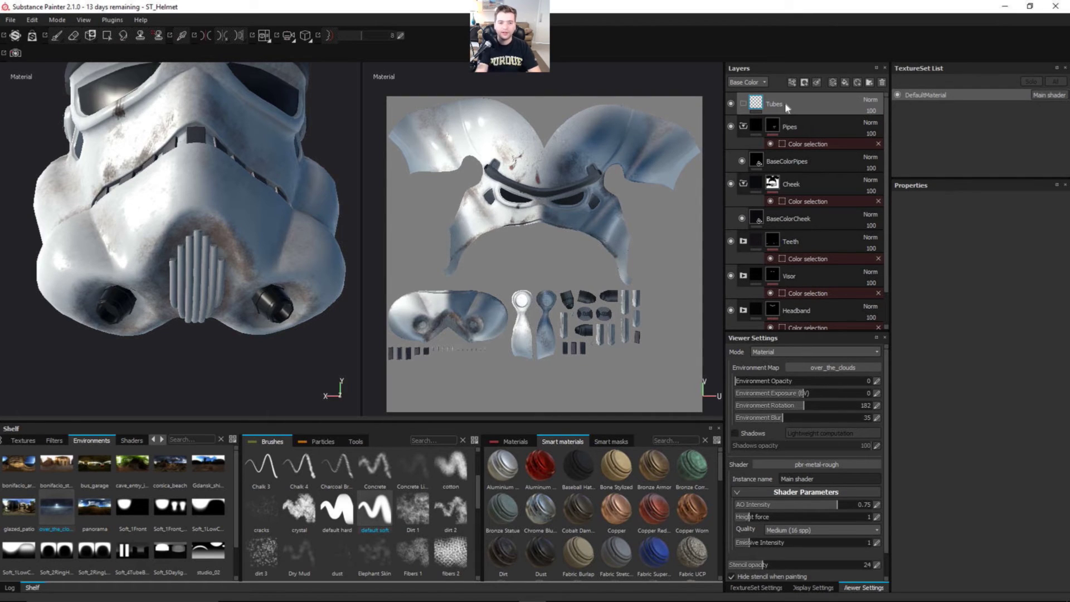
click(844, 83)
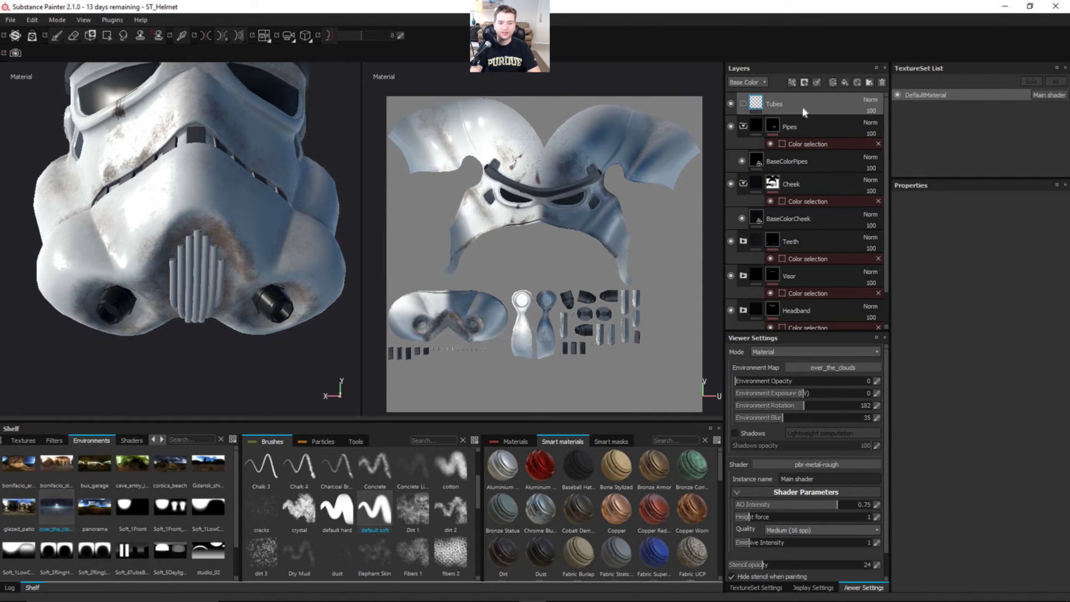
drag(797, 126, 783, 127)
double_click(783, 126)
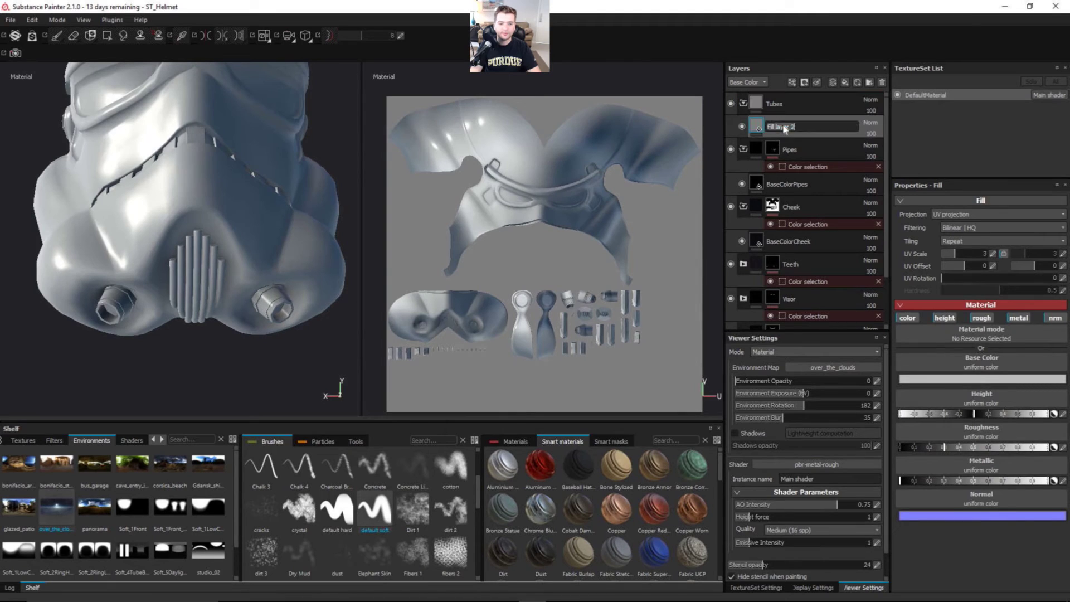
text(Tubes Base)
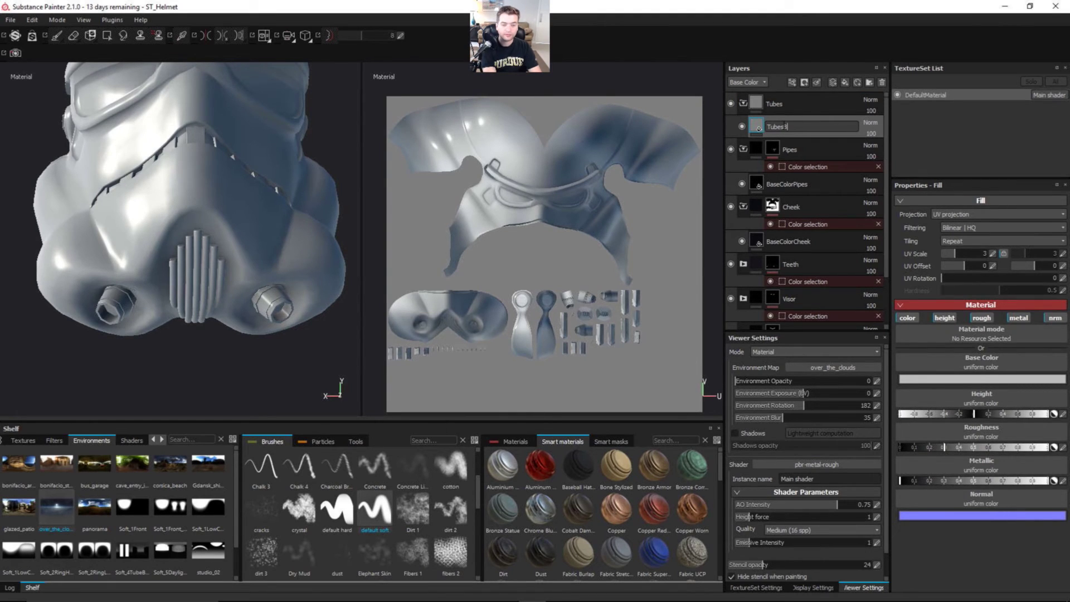
text(Color)
key(Return)
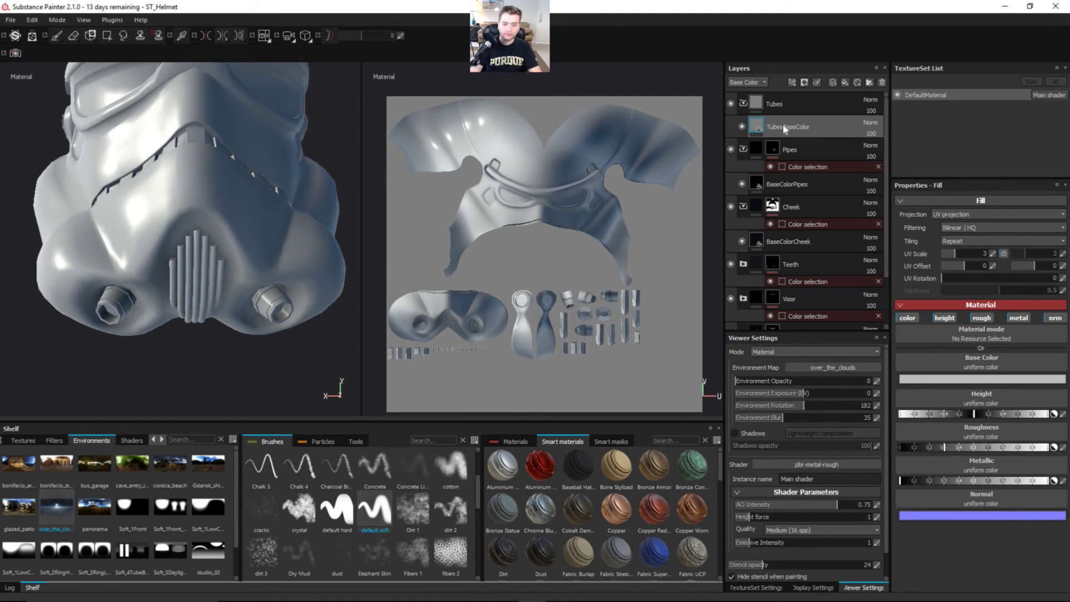
Make TubesBaseColor colour-only (height, roughness, metallic, normal off) with a near-black base colour
click(952, 319)
click(982, 319)
click(1019, 319)
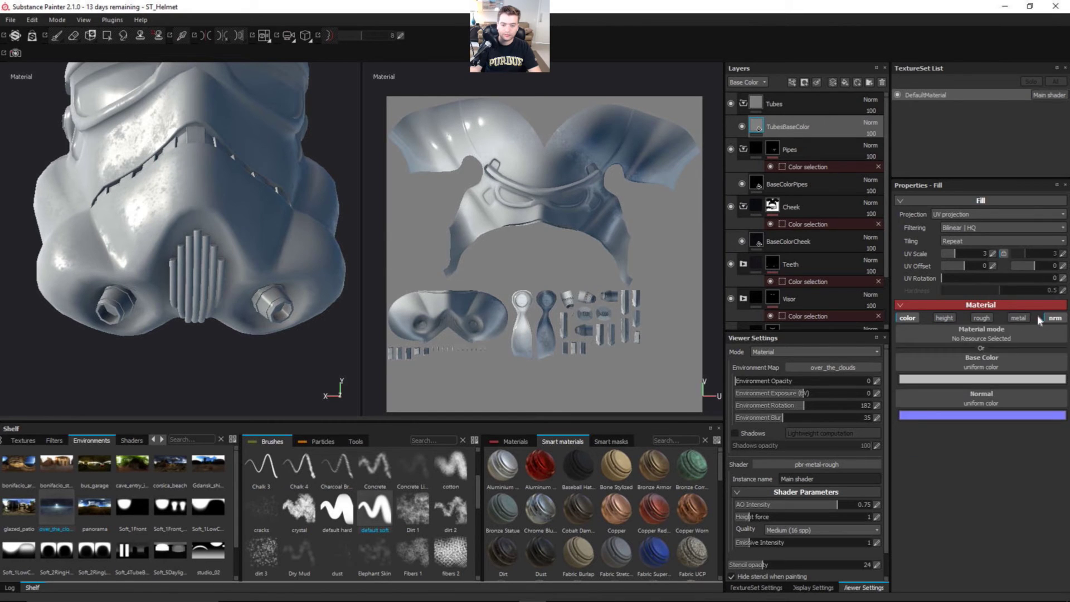
click(1047, 318)
click(954, 379)
drag(914, 400, 839, 429)
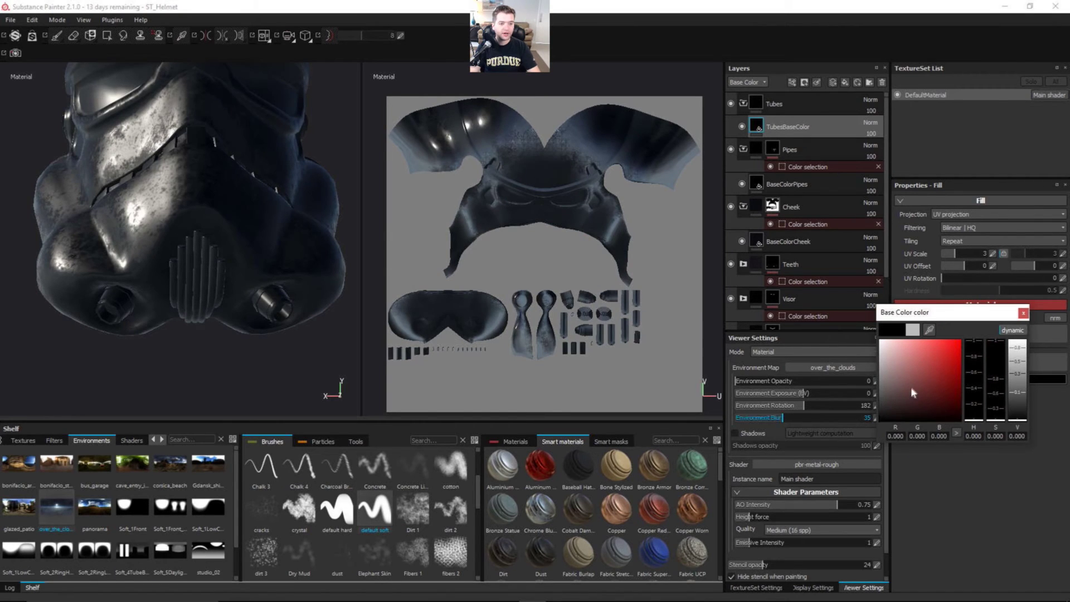
click(1023, 314)
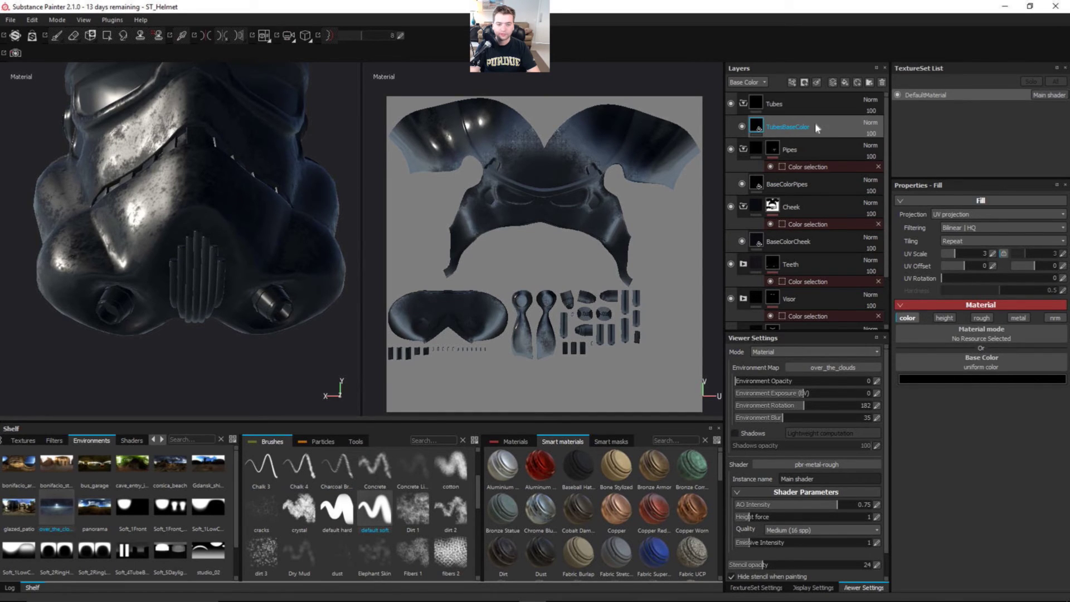
Mask the Tubes folder with a black mask and colour selection of the cyan ID region
click(848, 123)
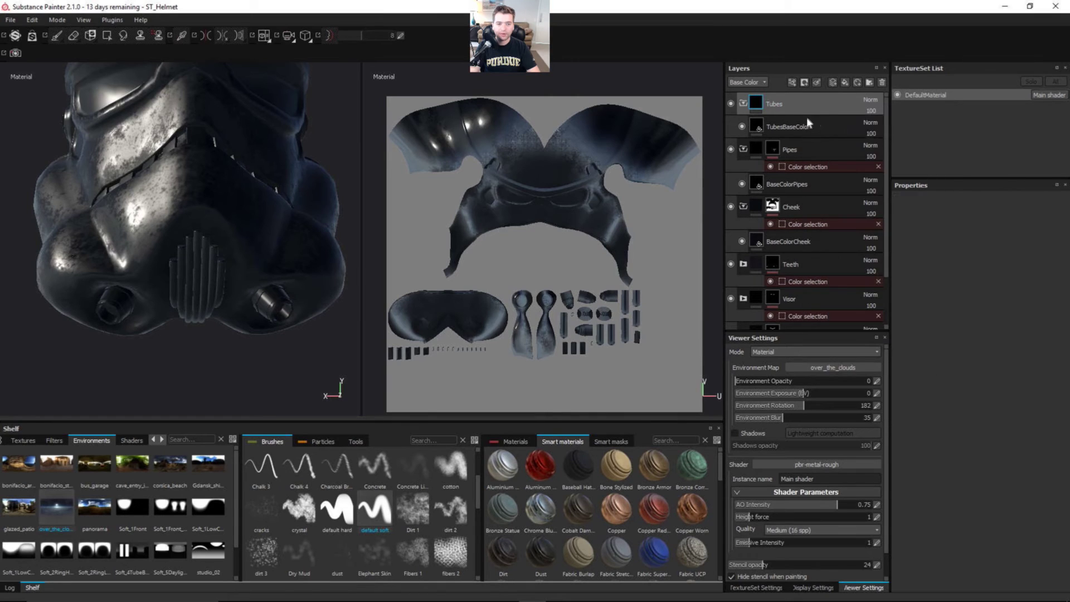
right_click(814, 110)
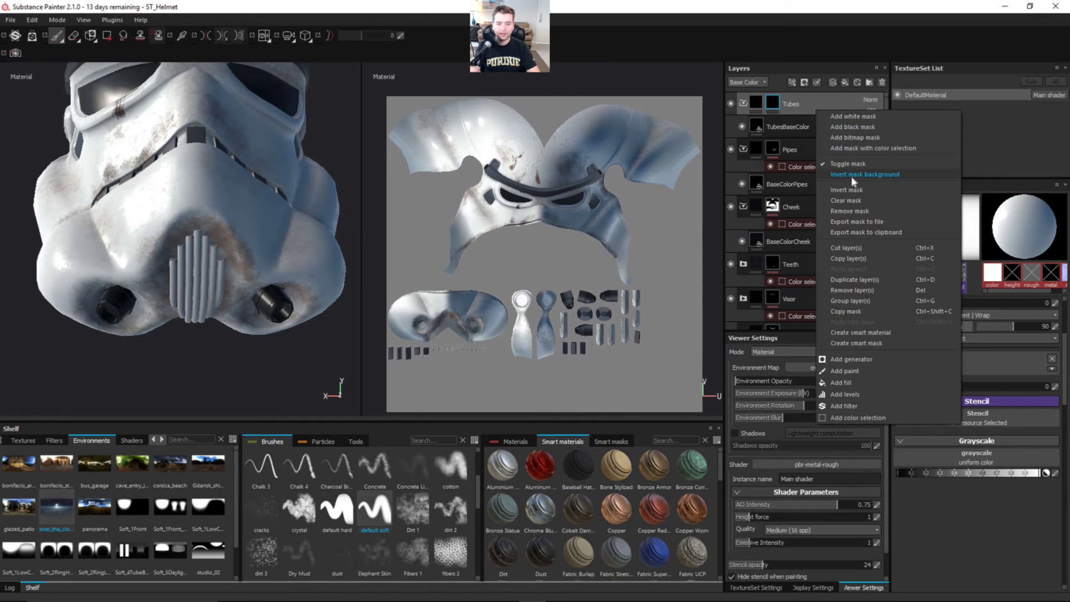
click(867, 416)
click(1043, 287)
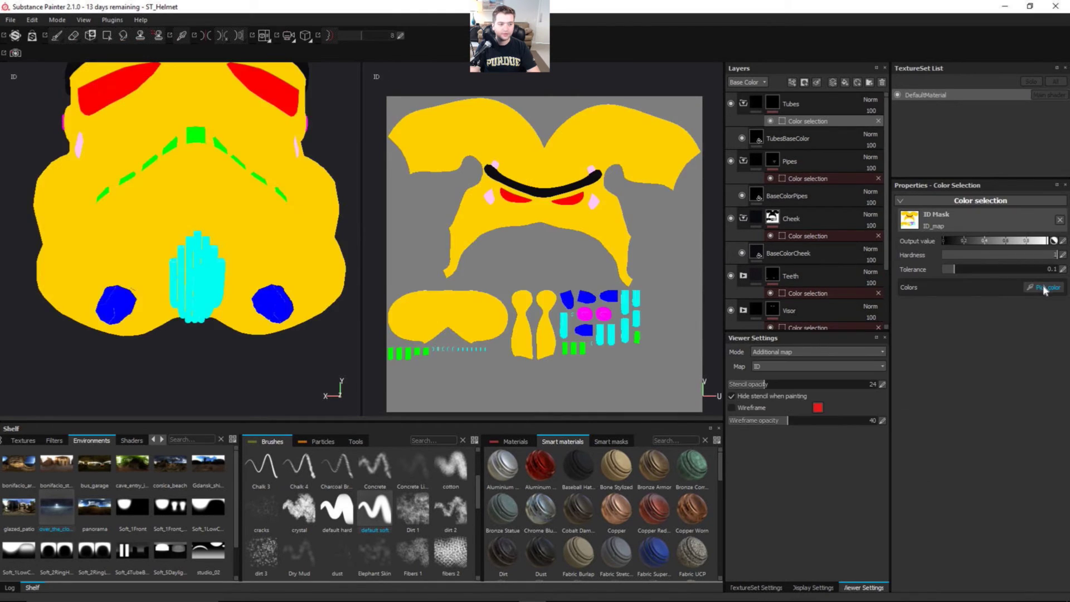
click(203, 238)
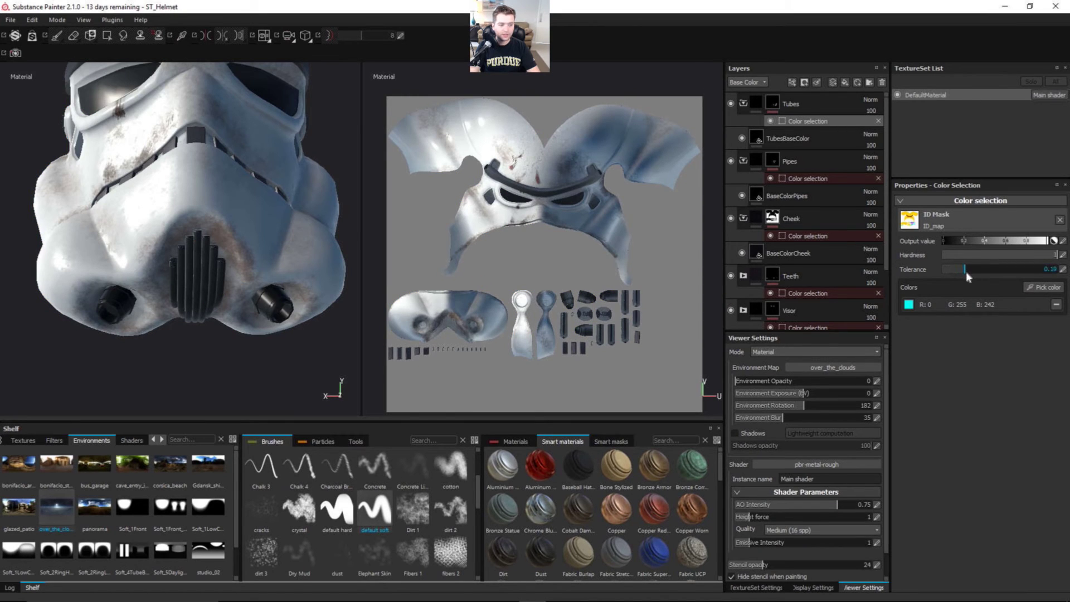
alt+drag(215, 277, 126, 211)
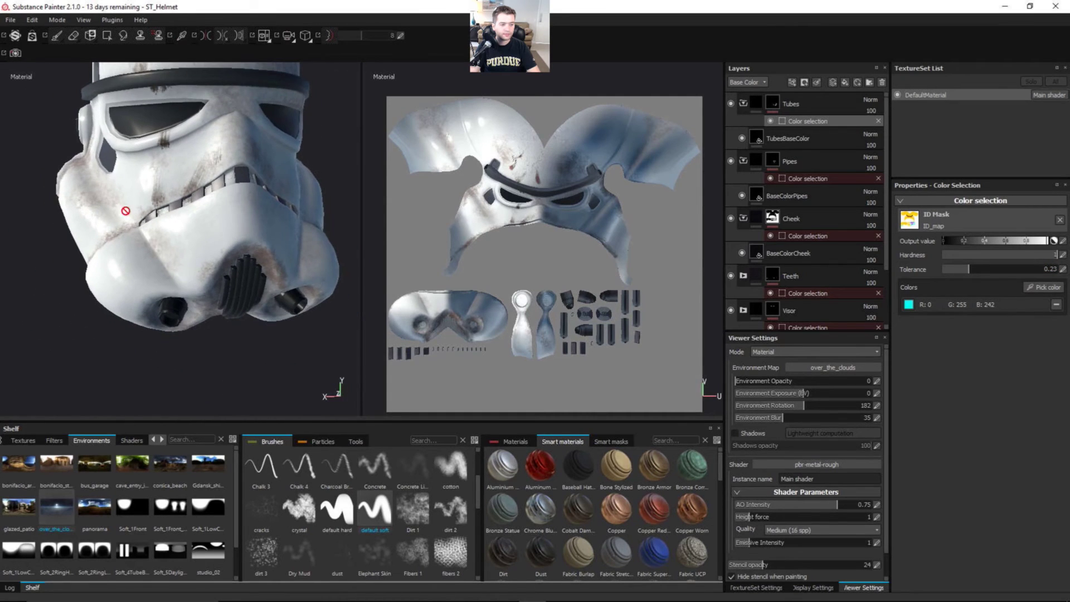
alt+drag(204, 295, 250, 292)
Collapse the Tubes, Pipes and Cheek folders in the layer stack
click(743, 103)
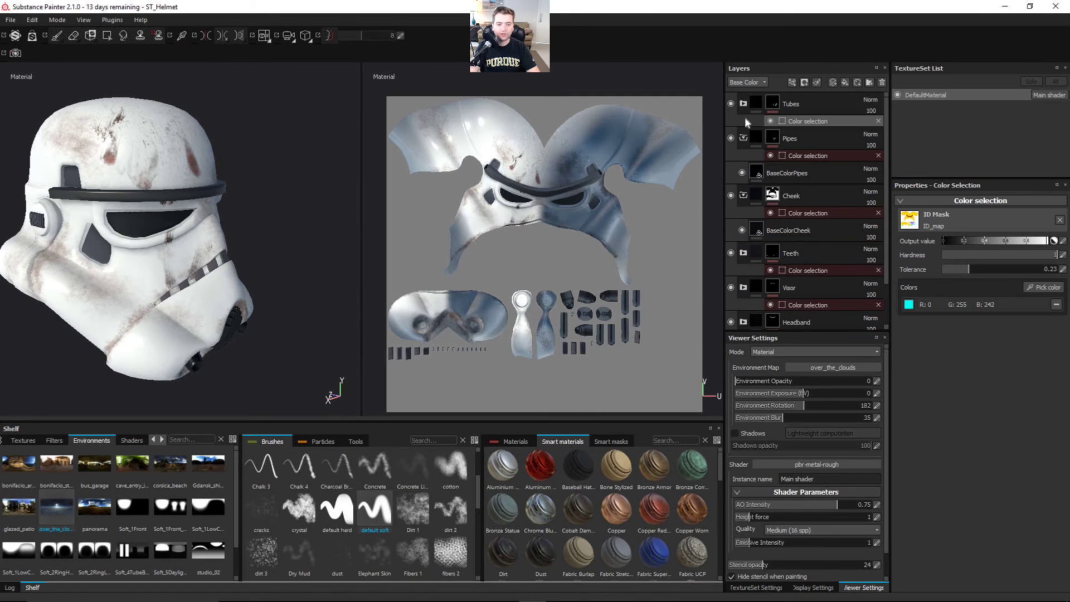
click(743, 138)
click(743, 173)
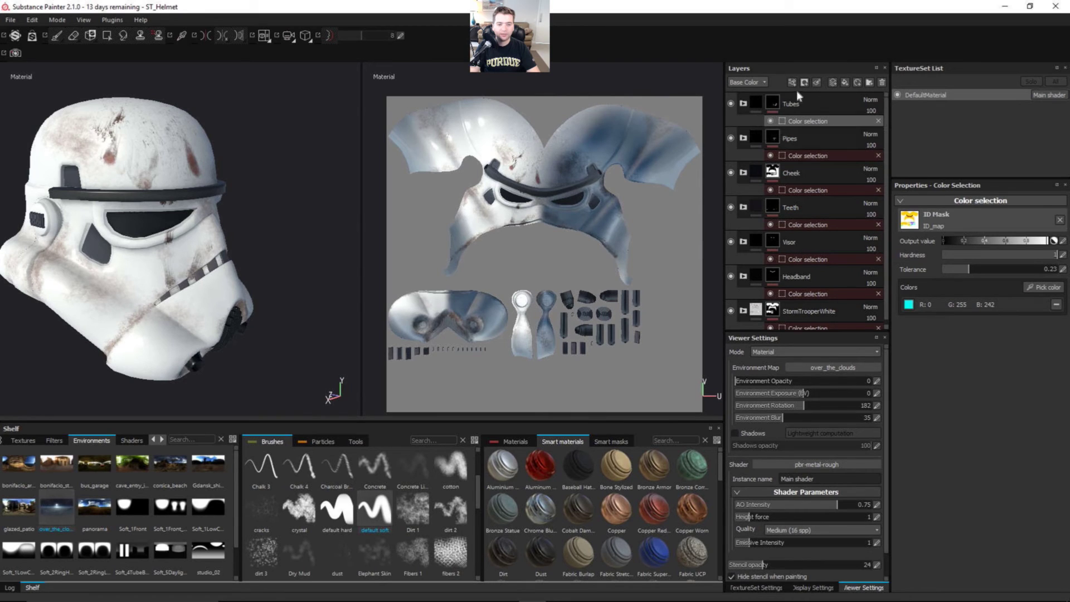
click(812, 103)
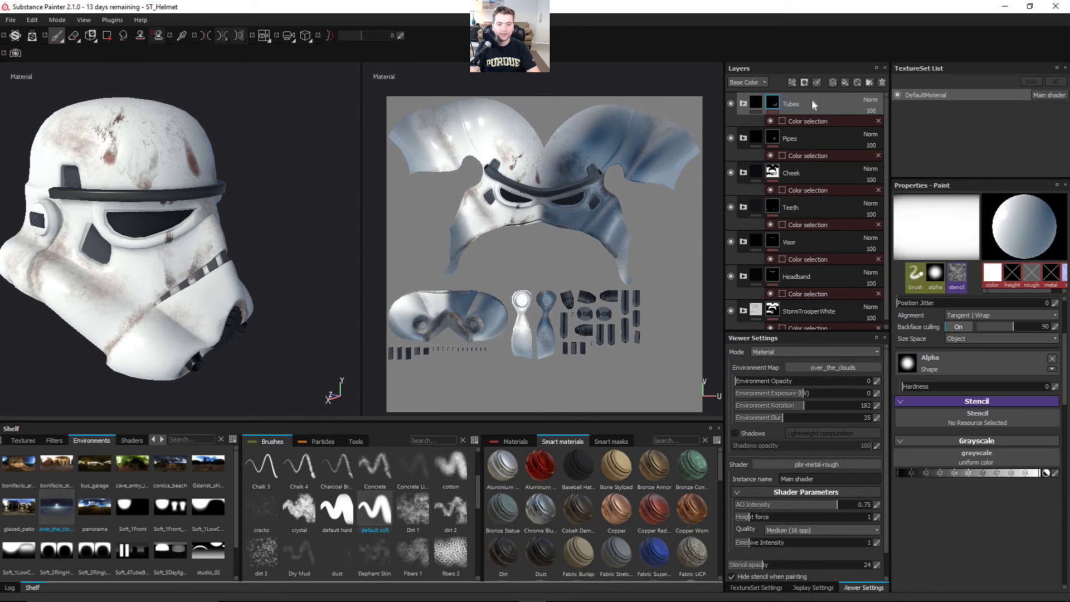
Add a black-masked folder named EarPiece at the top, with a new fill layer above it
click(869, 82)
double_click(783, 103)
text(E)
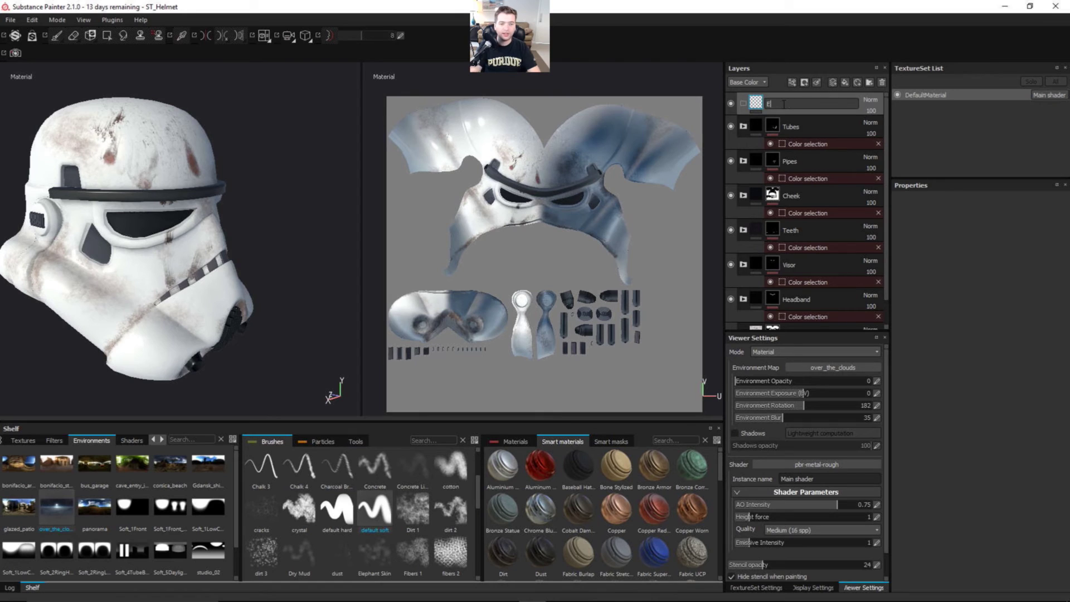
text(arPiec)
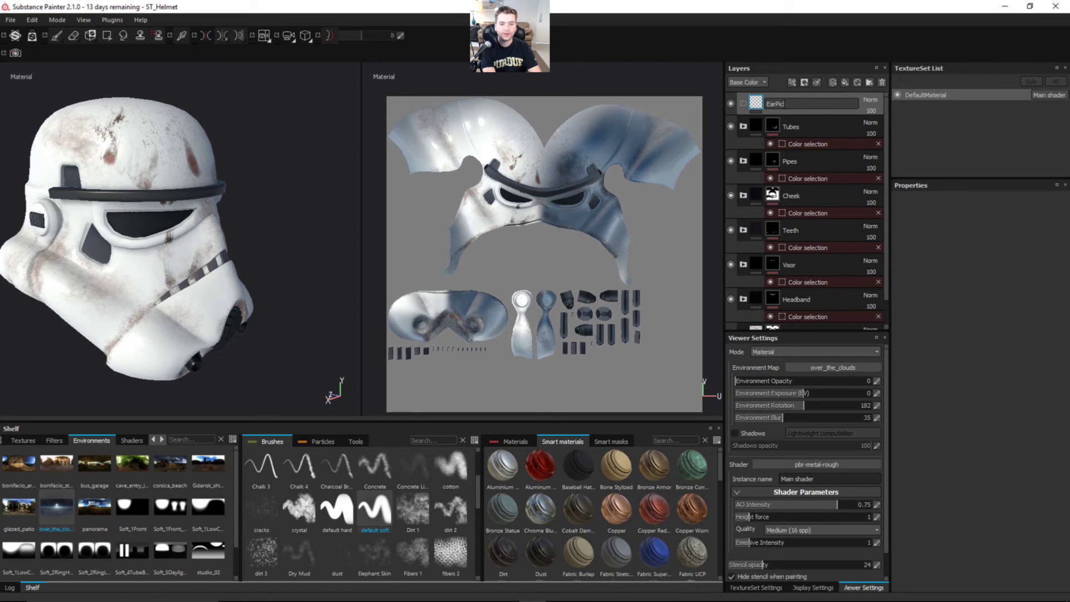
text(e)
key(Return)
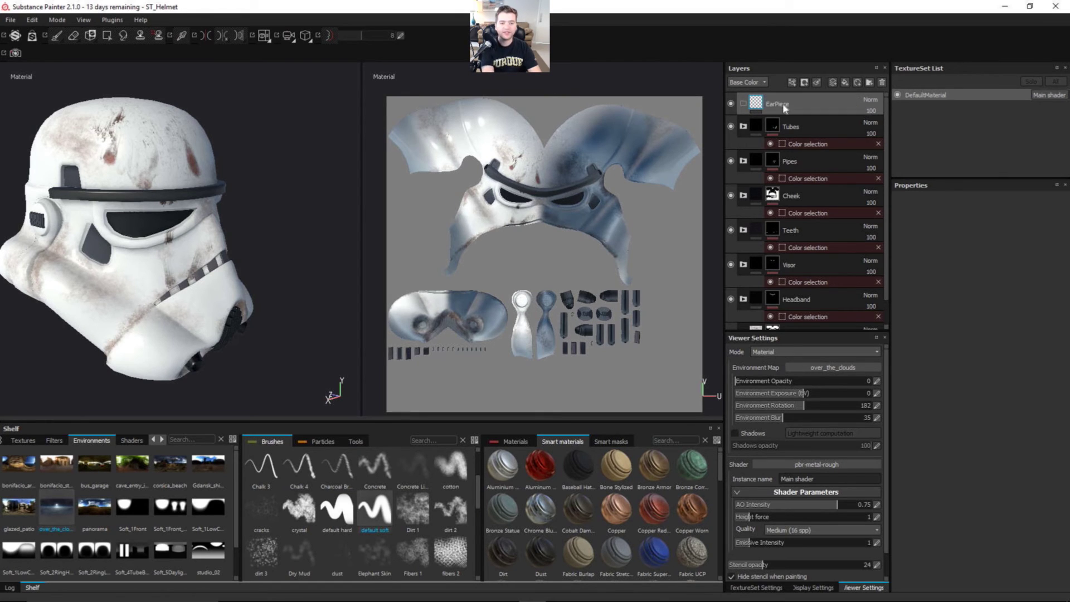
right_click(825, 98)
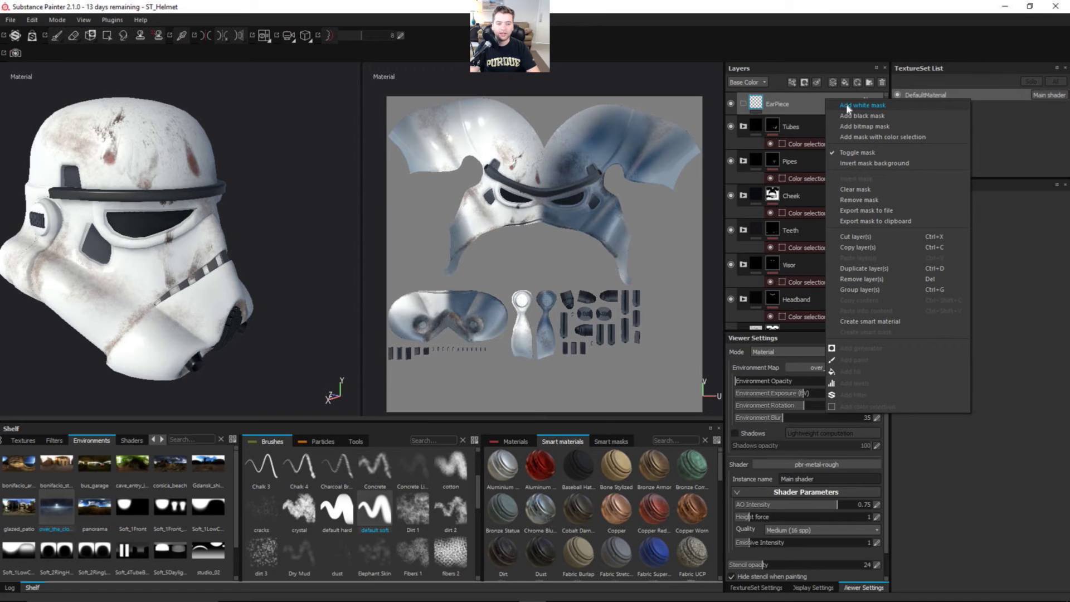
click(890, 115)
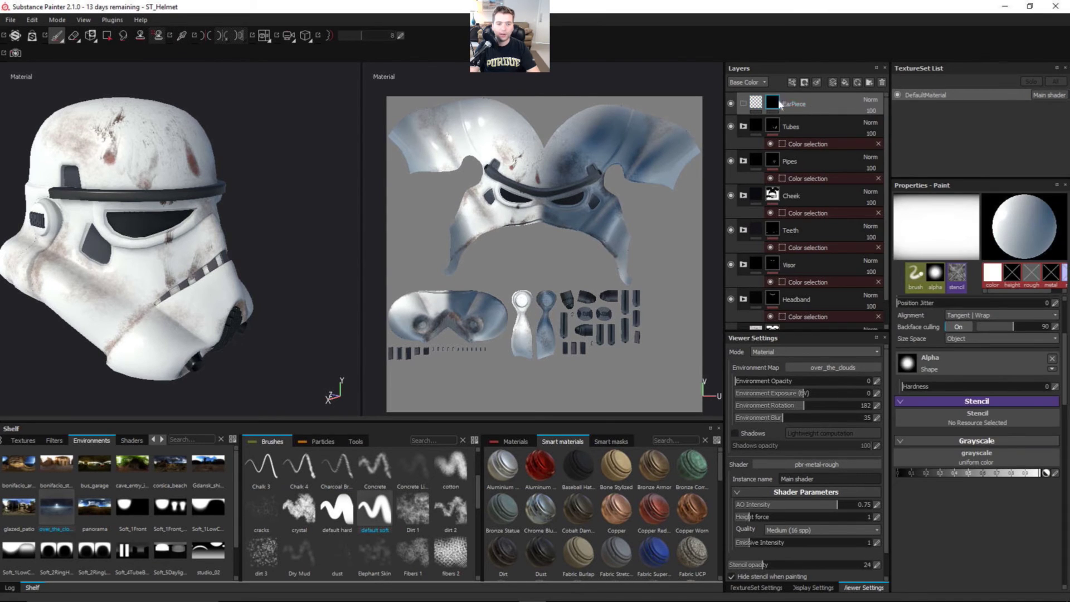
right_click(823, 106)
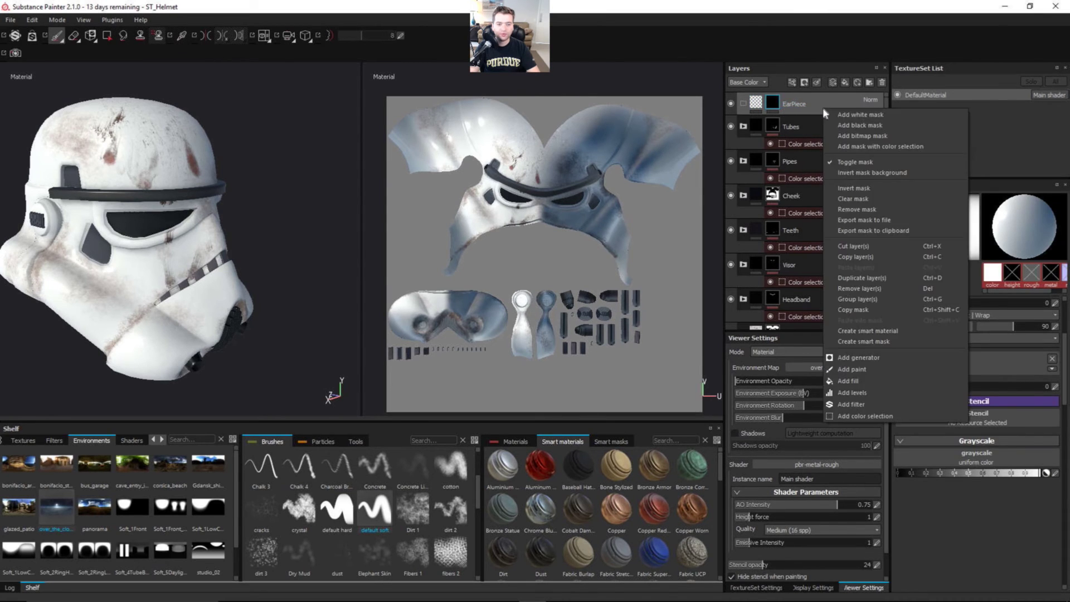
click(818, 95)
click(845, 82)
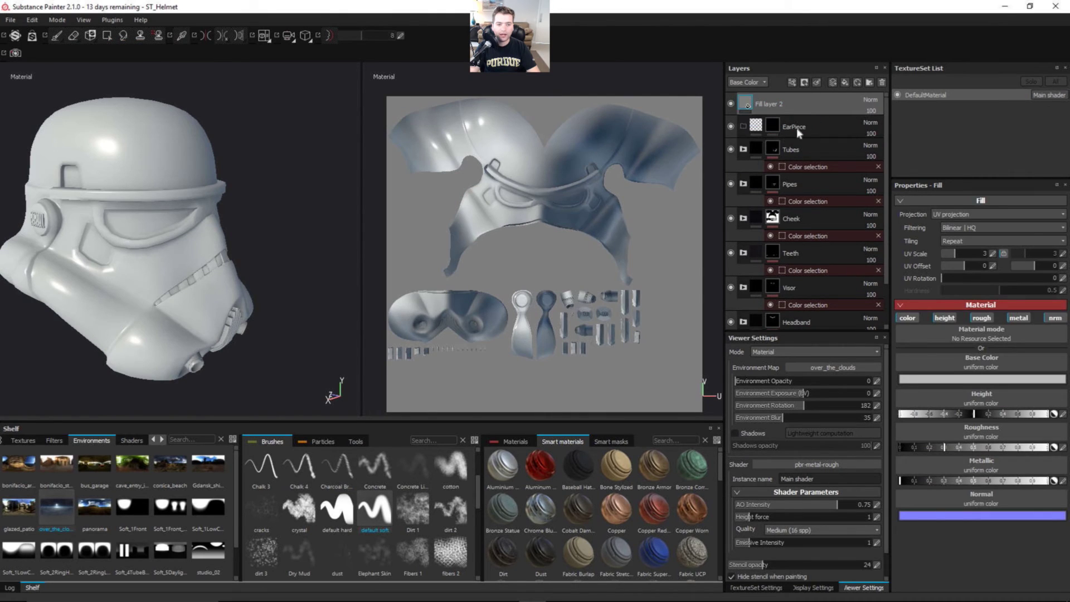
Nest the fill layer inside EarPiece and colour-select the magenta ID colour for its mask
drag(797, 128, 797, 127)
click(815, 102)
right_click(831, 100)
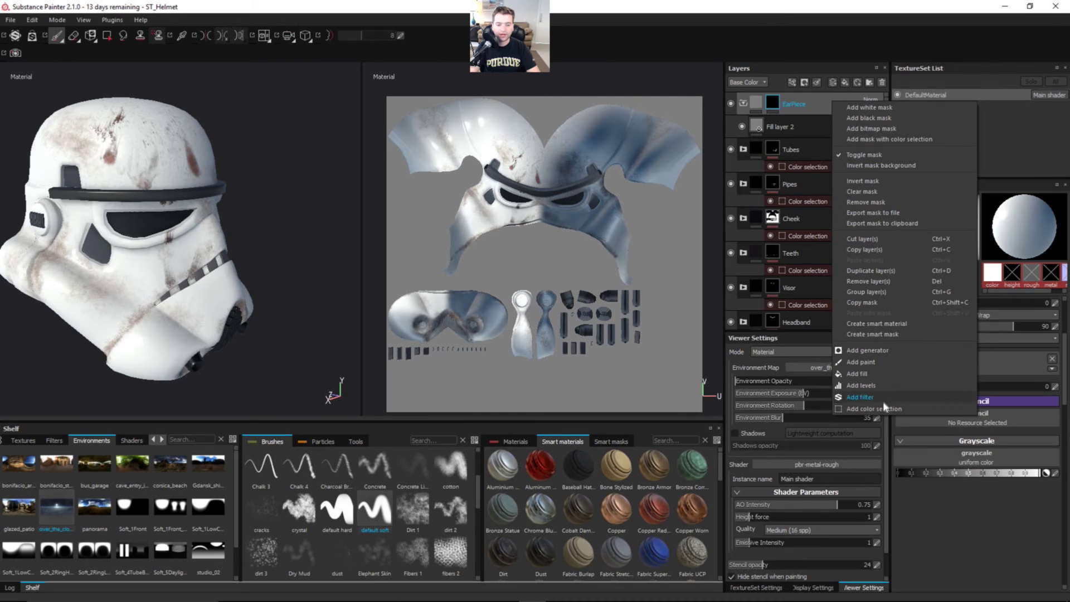
click(881, 409)
click(1044, 288)
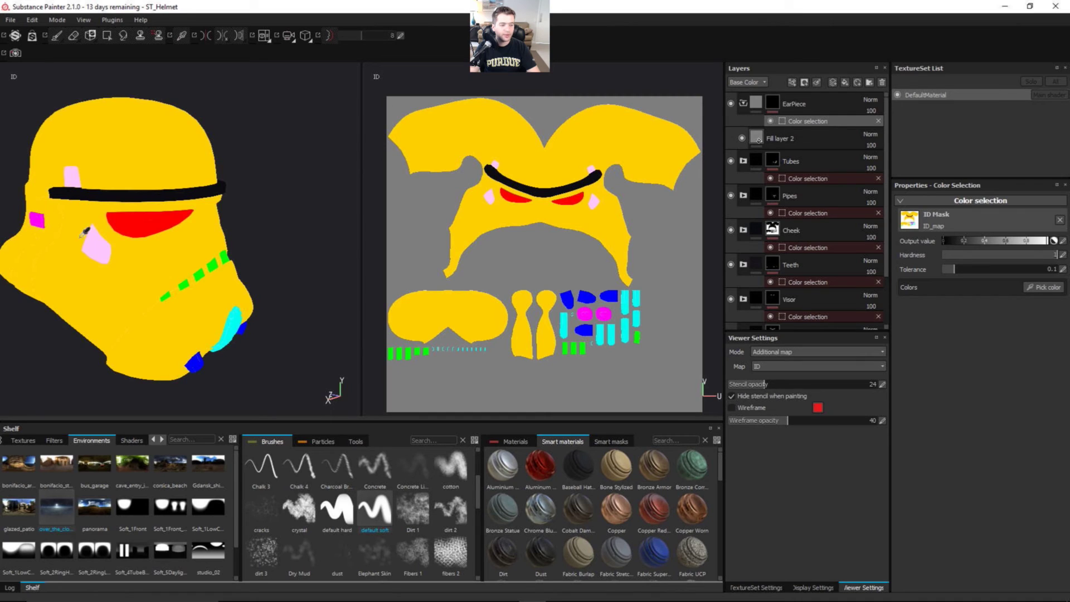
click(41, 219)
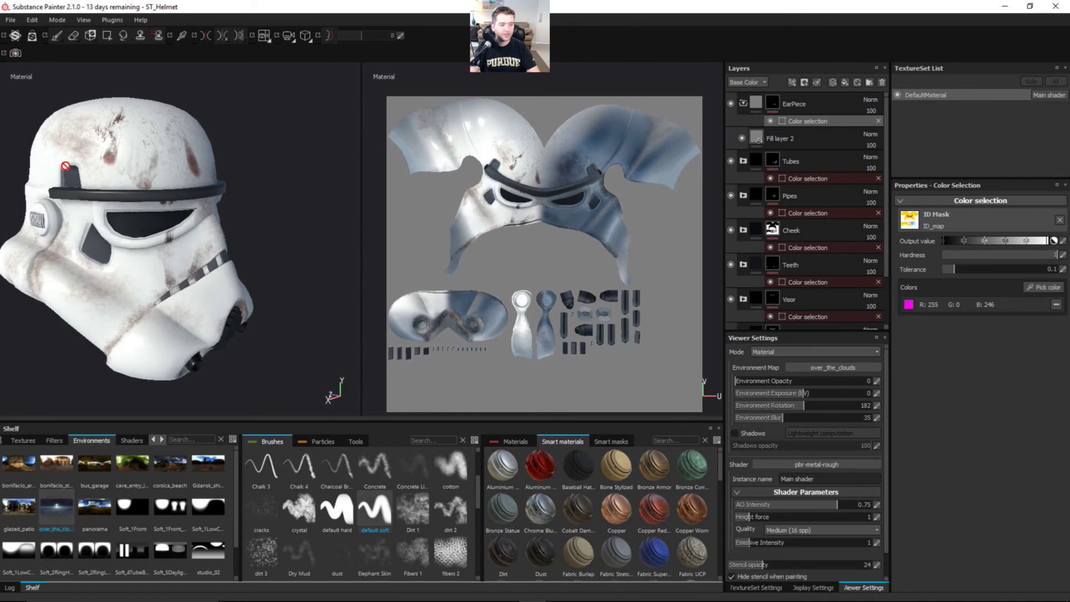
Zoom in on the ear piece and begin renaming the fill layer to EarPieceFill
alt+middle_drag(71, 236, 91, 241)
scroll(92, 252, up, 3)
alt+drag(92, 251, 189, 251)
alt+middle_drag(189, 250, 289, 295)
scroll(291, 297, up, 3)
alt+drag(292, 297, 291, 281)
alt+middle_drag(292, 280, 193, 263)
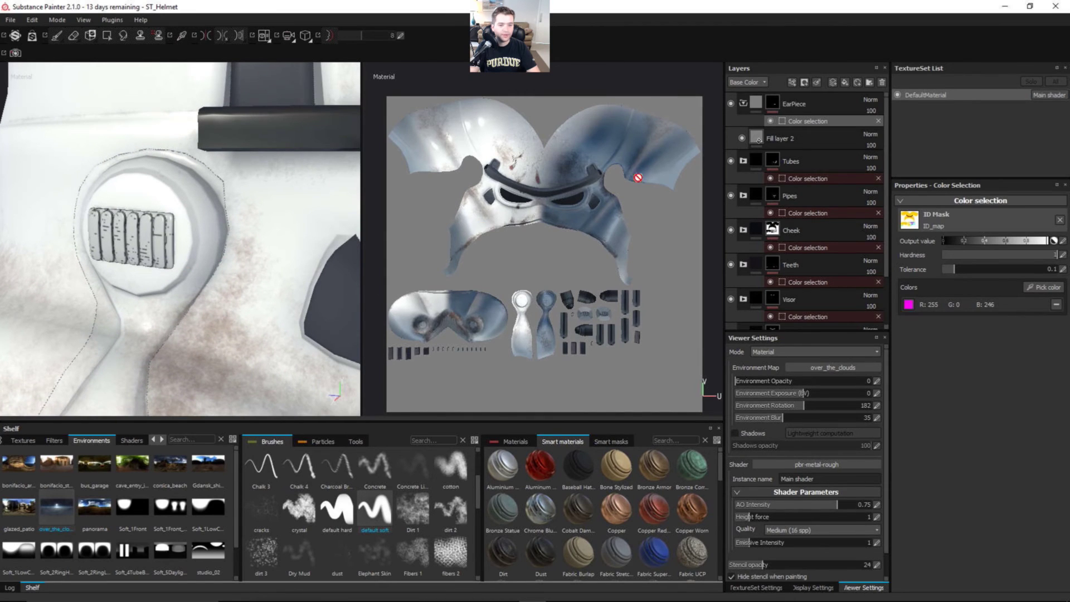
double_click(788, 137)
text(EarPieceFillC)
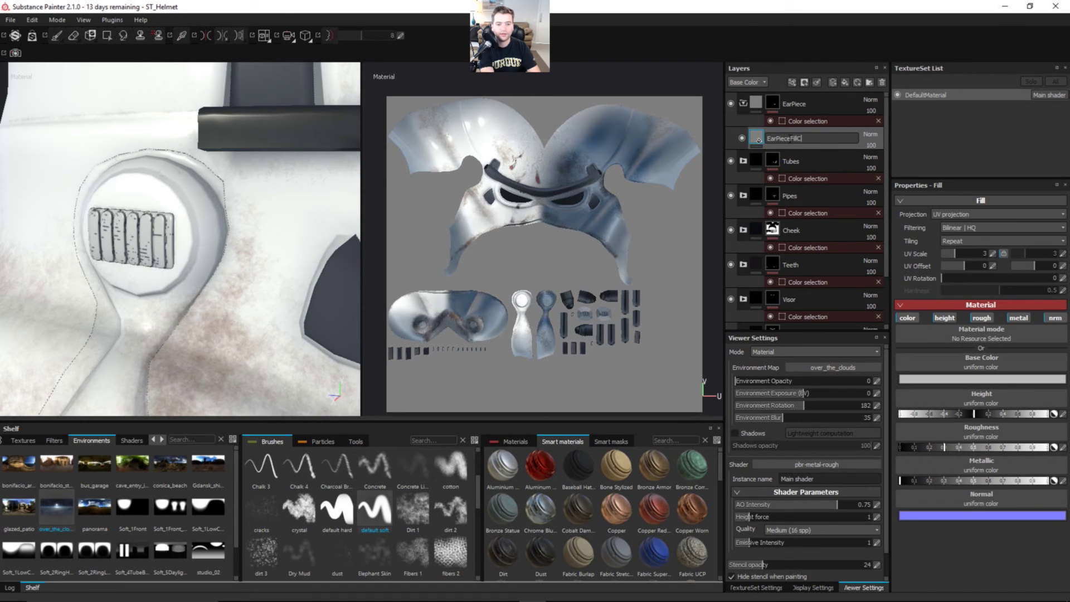
Name the fill EarPieceFillColor and turn off its height, roughness, metallic and normal channels
text(r)
key(Return)
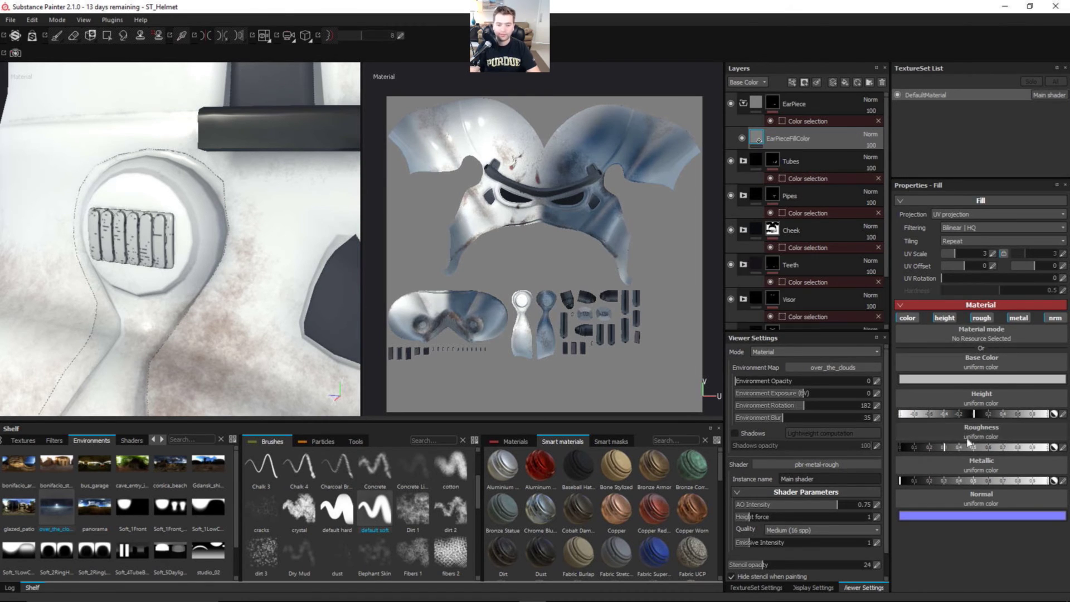
click(945, 318)
click(982, 318)
click(1019, 319)
click(1053, 318)
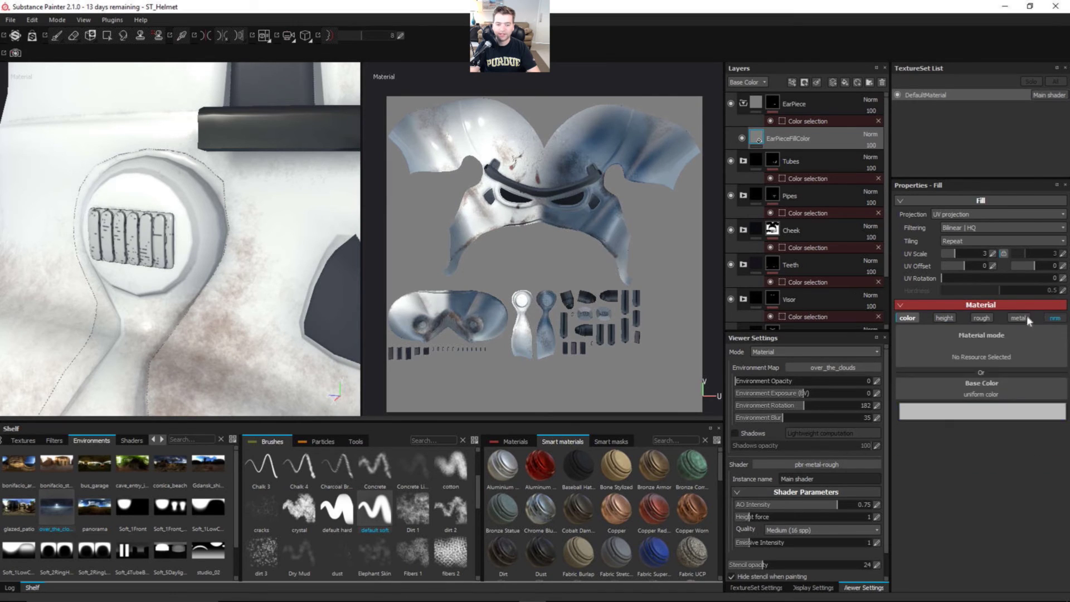
Set the fill's base colour to a near-black blue-grey for the ear piece vents
click(955, 378)
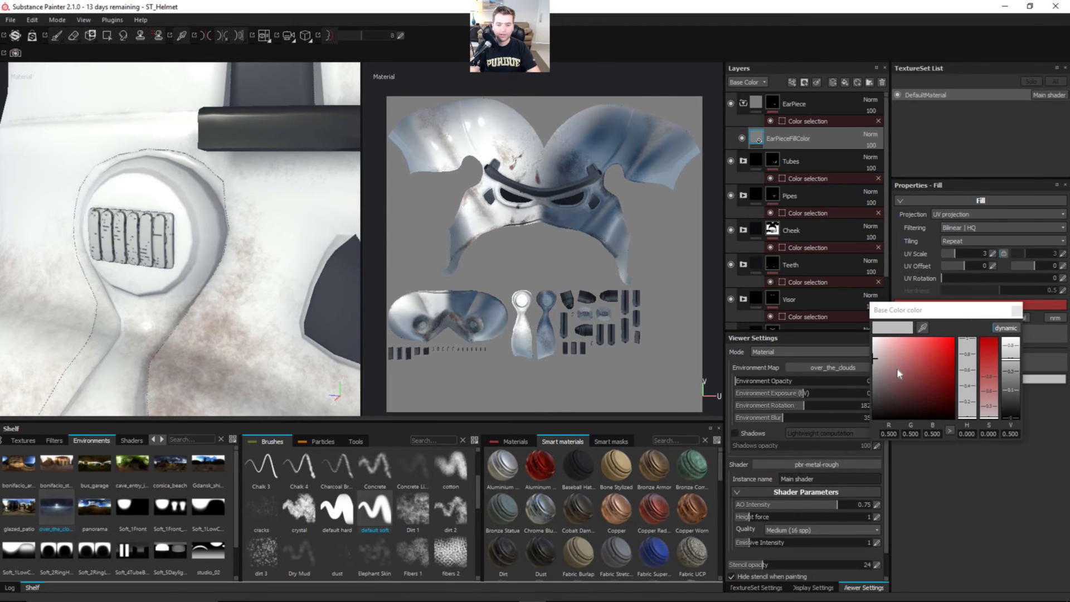
click(922, 328)
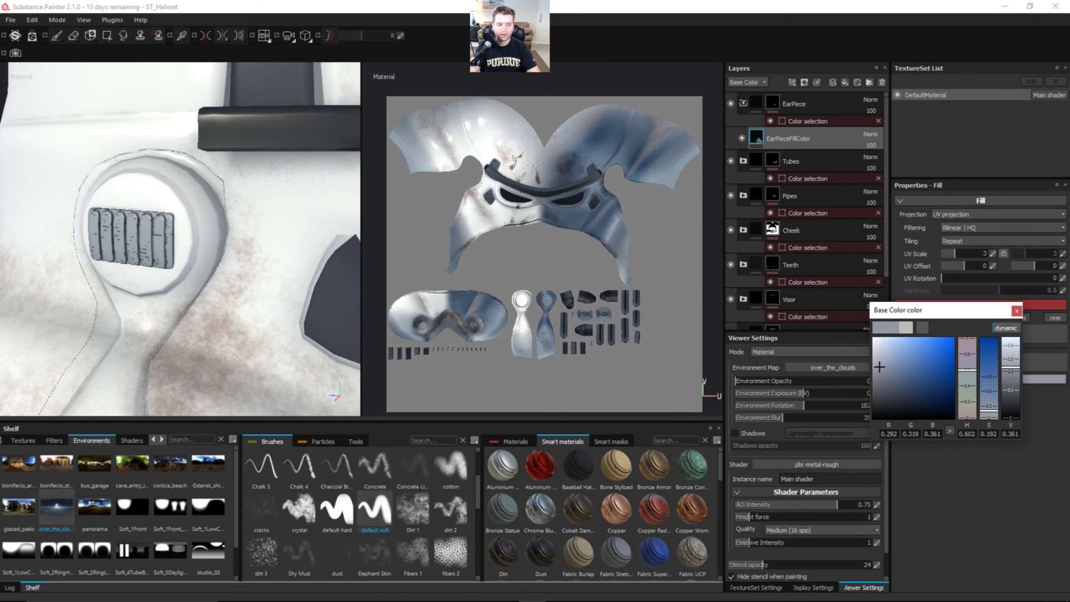
drag(880, 367, 890, 377)
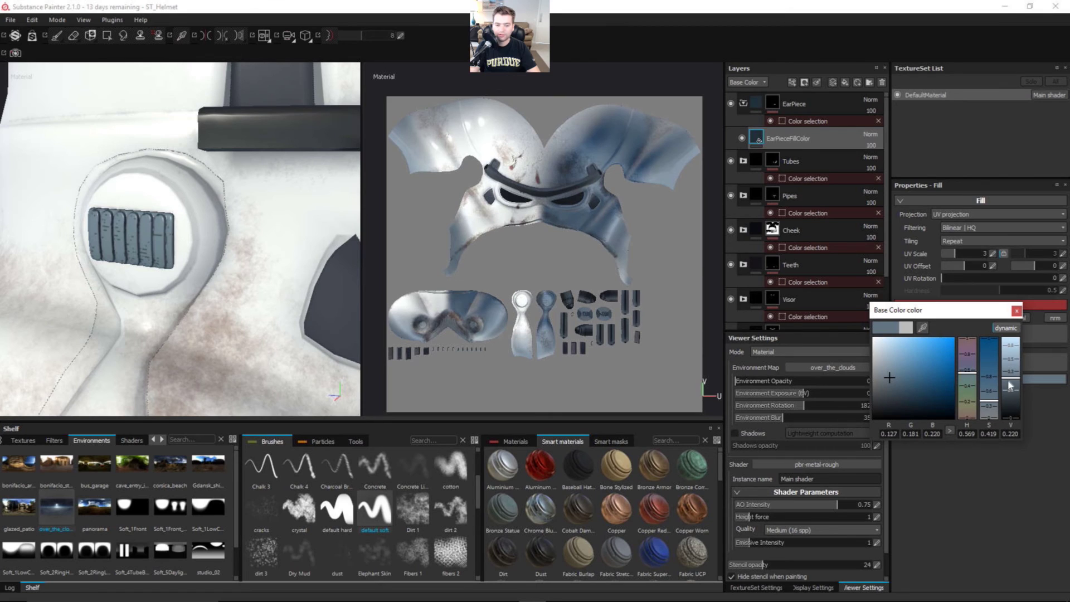
drag(1008, 382, 1010, 395)
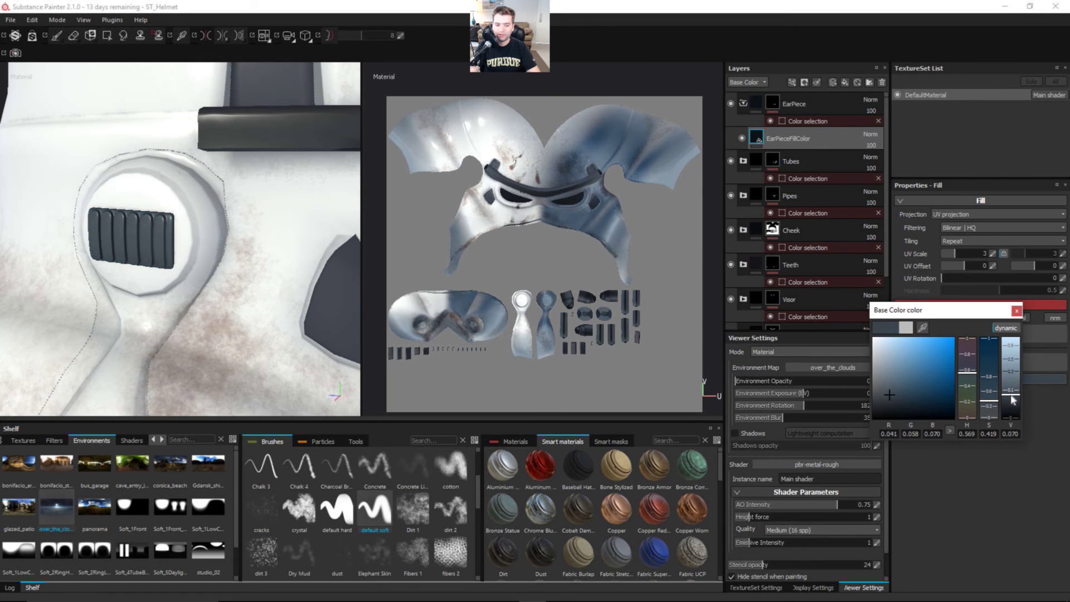
click(1016, 311)
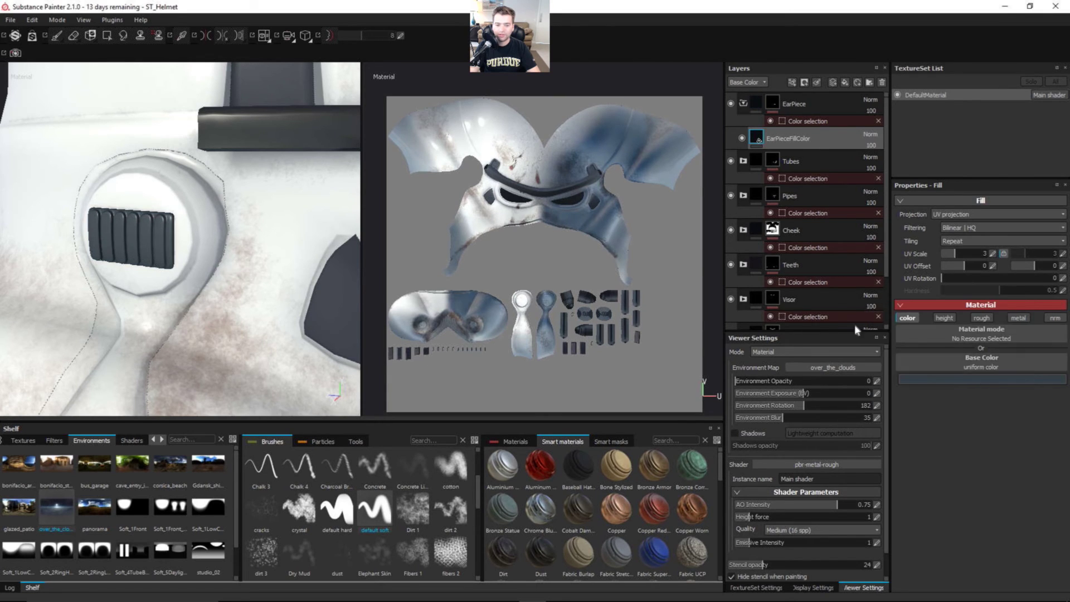
alt+drag(155, 237, 220, 259)
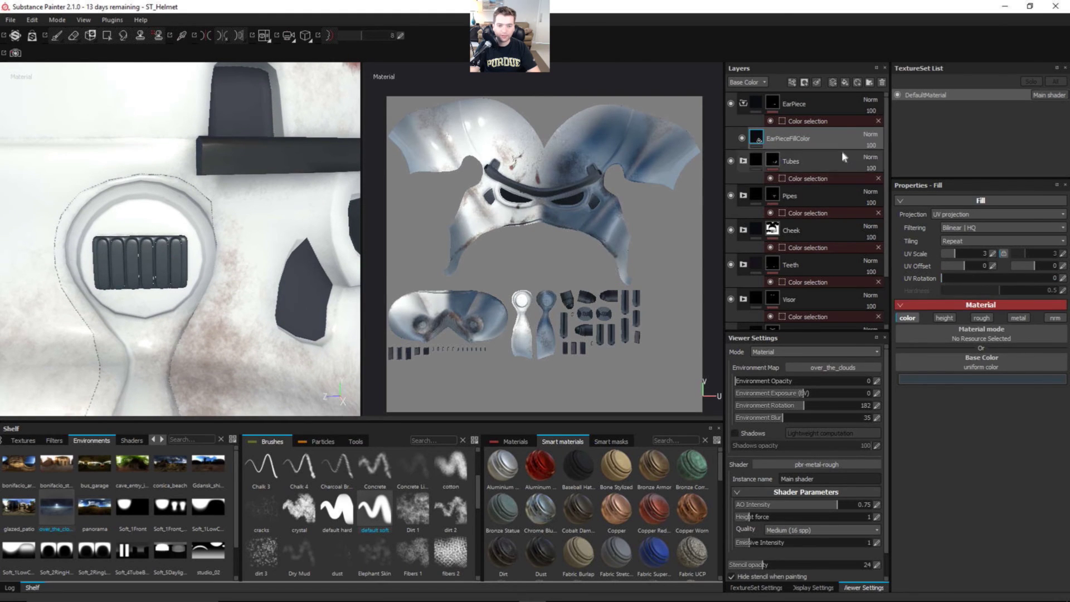
Raise the EarPiece colour-selection mask tolerance to 0.32
click(821, 121)
drag(953, 270, 979, 270)
scroll(208, 279, up, 3)
Check that the near-black covers the whole ear piece grille, then collapse the EarPiece folder
alt+drag(208, 279, 141, 291)
alt+right_drag(141, 291, 293, 256)
alt+drag(294, 256, 110, 234)
alt+right_drag(109, 234, 76, 208)
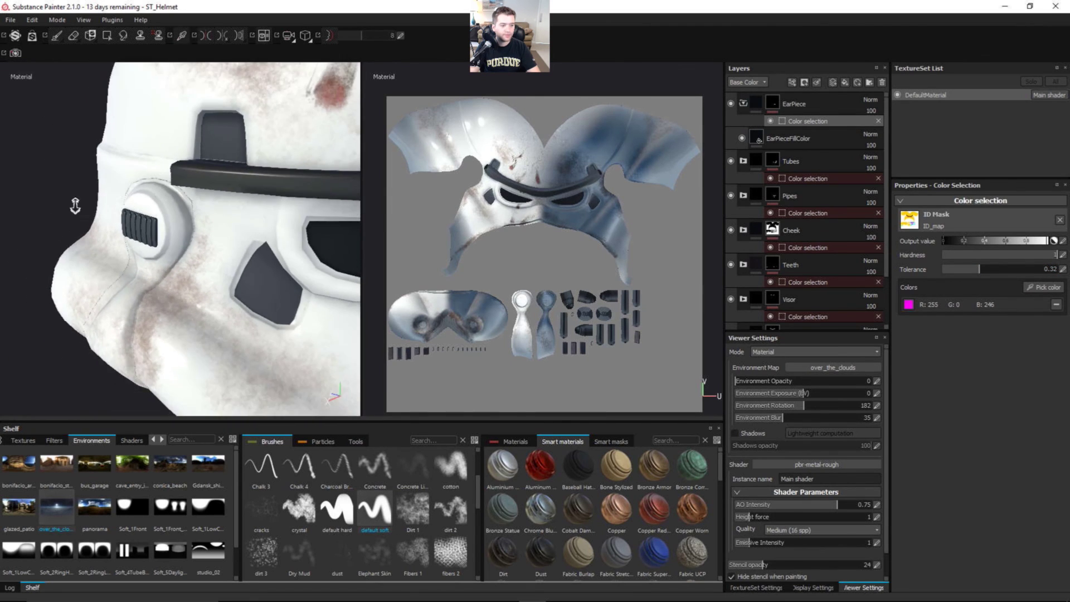
alt+drag(326, 239, 184, 261)
alt+right_drag(183, 262, 143, 270)
alt+drag(143, 270, 266, 296)
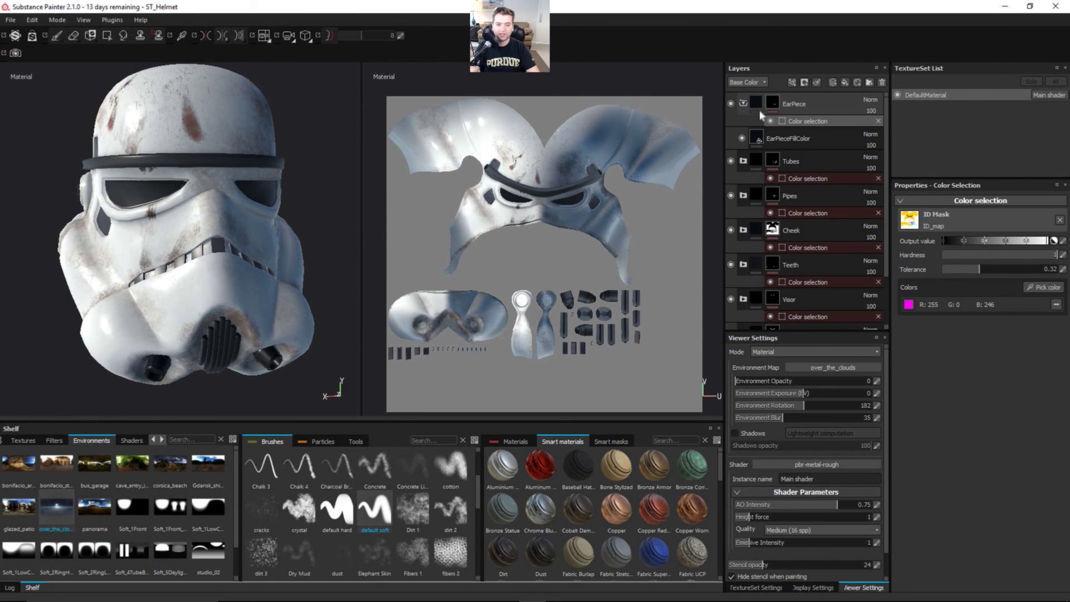
click(744, 104)
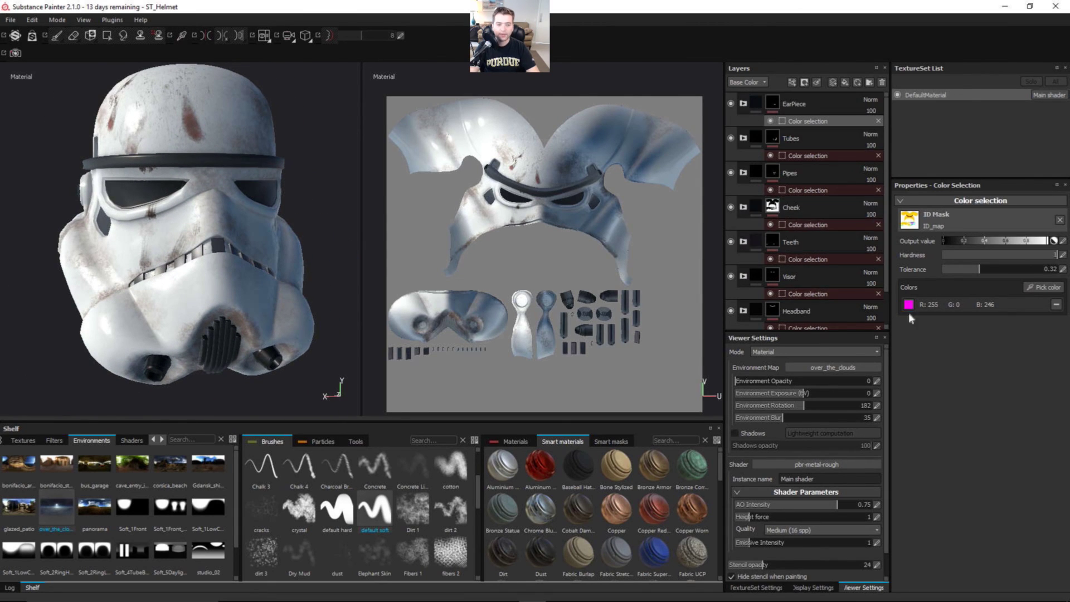
scroll(887, 246, down, 1)
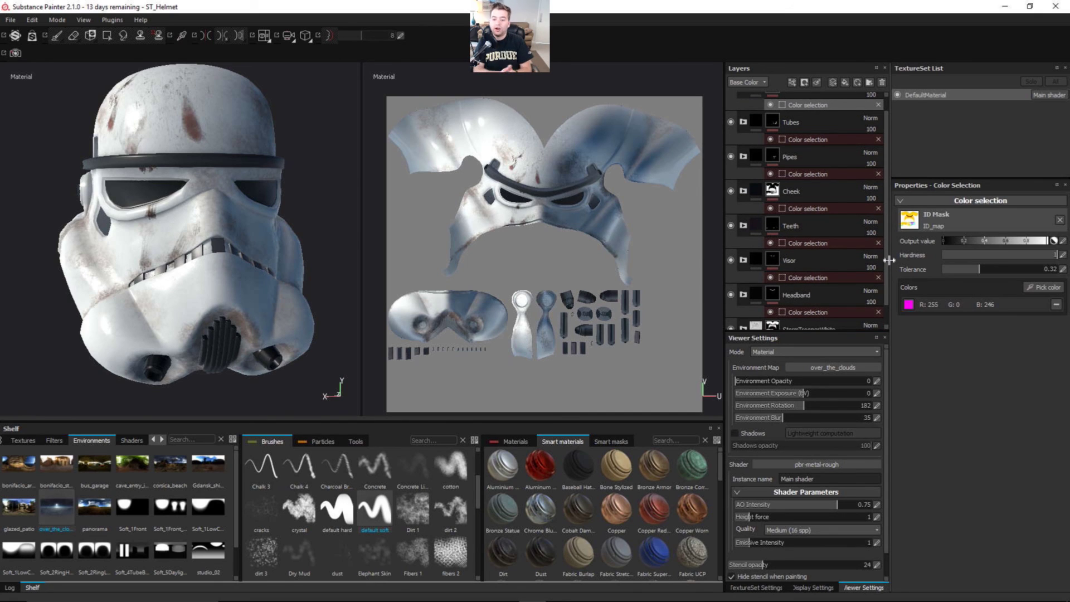